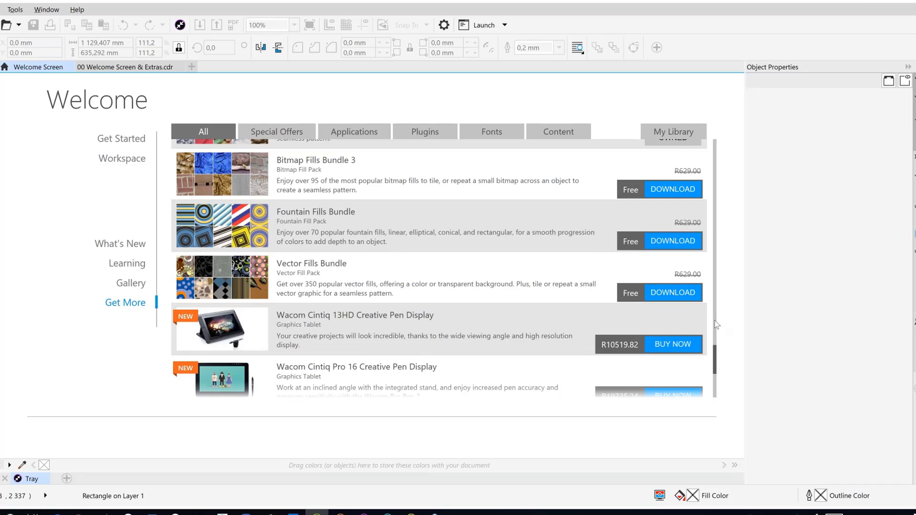
Step: Look through the full product list in the Get More store and the owned items in My Library
scroll(705, 281, "up", 5)
scroll(705, 281, "up", 5)
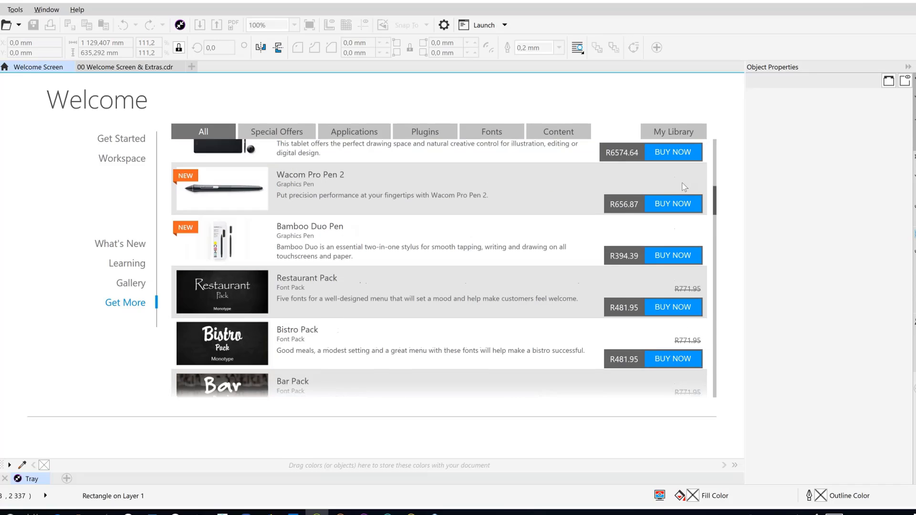
scroll(684, 186, "up", 2)
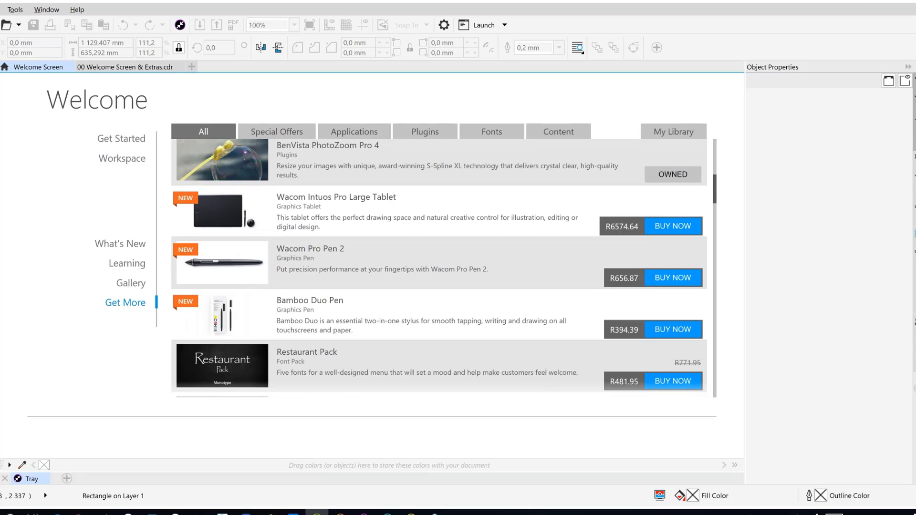
scroll(438, 267, "up", 5)
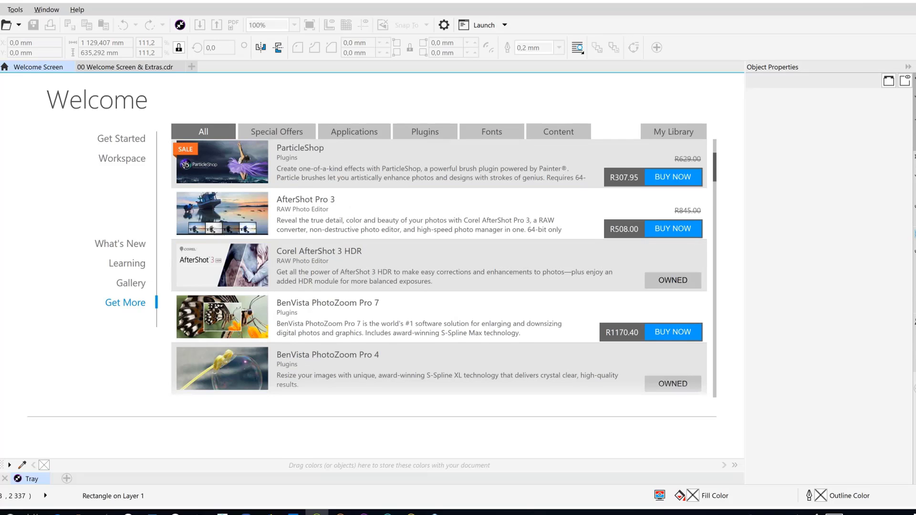
scroll(307, 139, "up", 3)
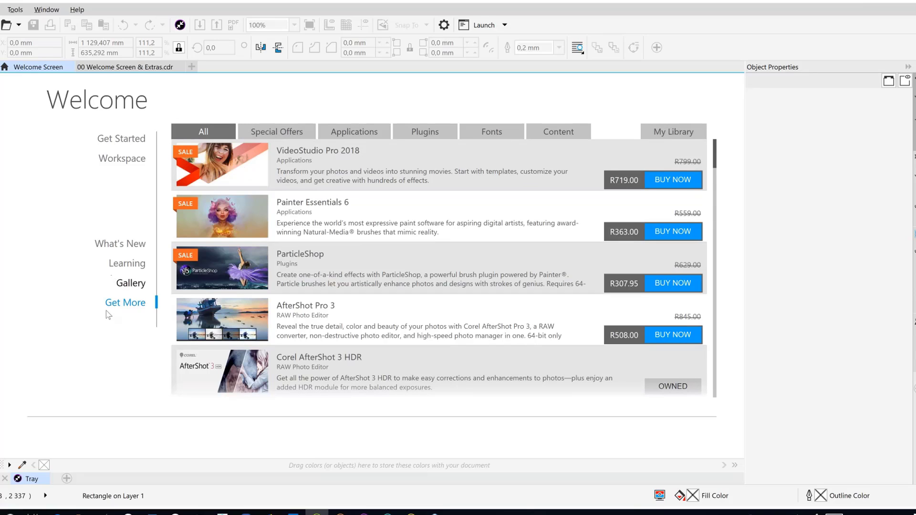
left_click(672, 132)
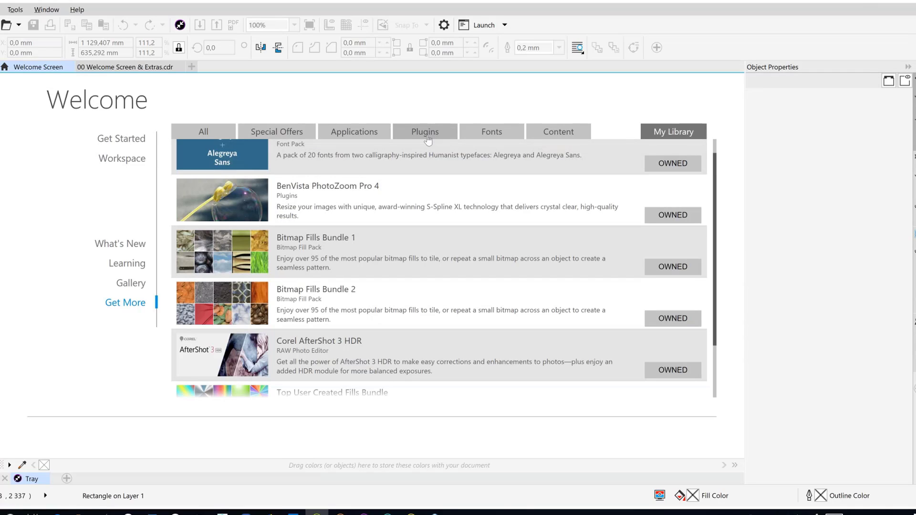
Step: Show the Project Timer toolbar in 00 Welcome Screen & Extras.cdr and turn on time tracking for Task 1
left_click(133, 69)
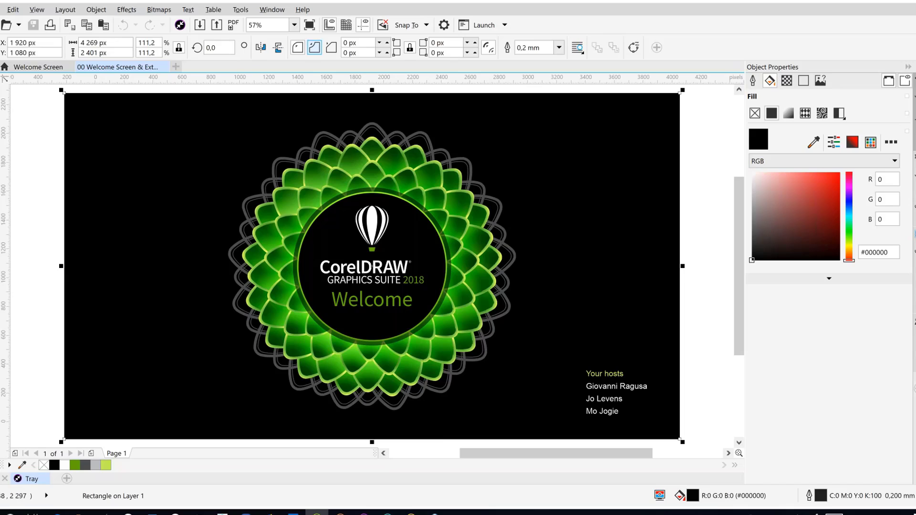
right_click(583, 24)
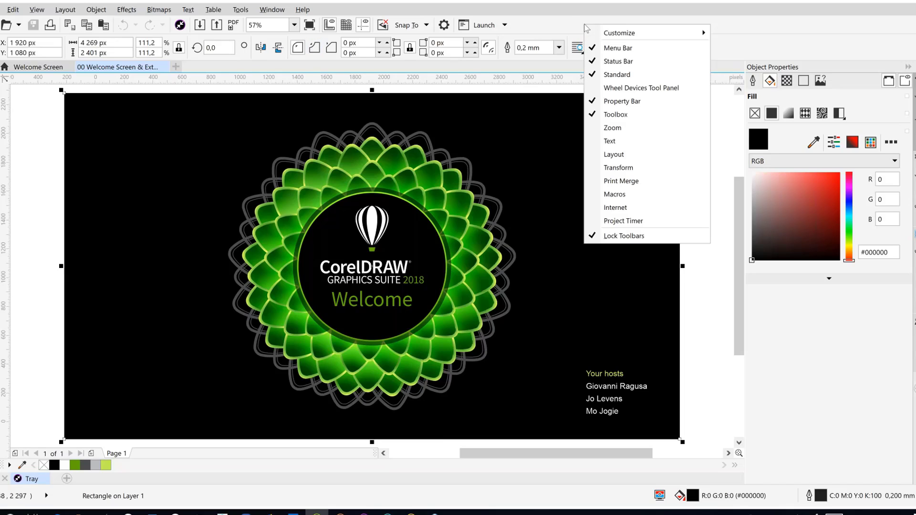
left_click(605, 221)
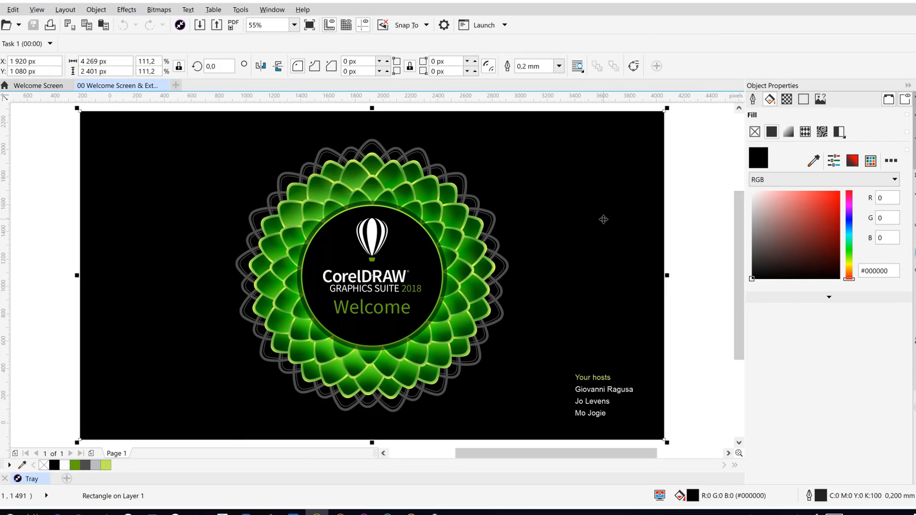
left_click(50, 44)
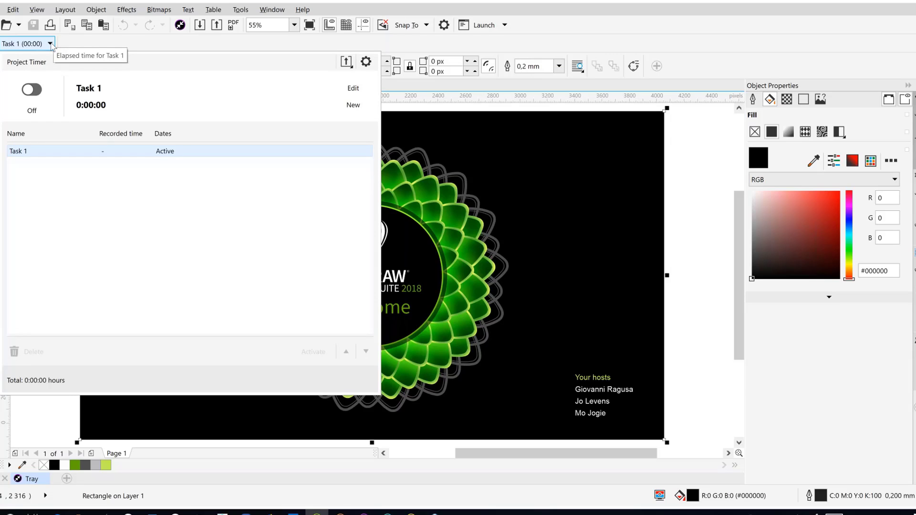
left_click(38, 91)
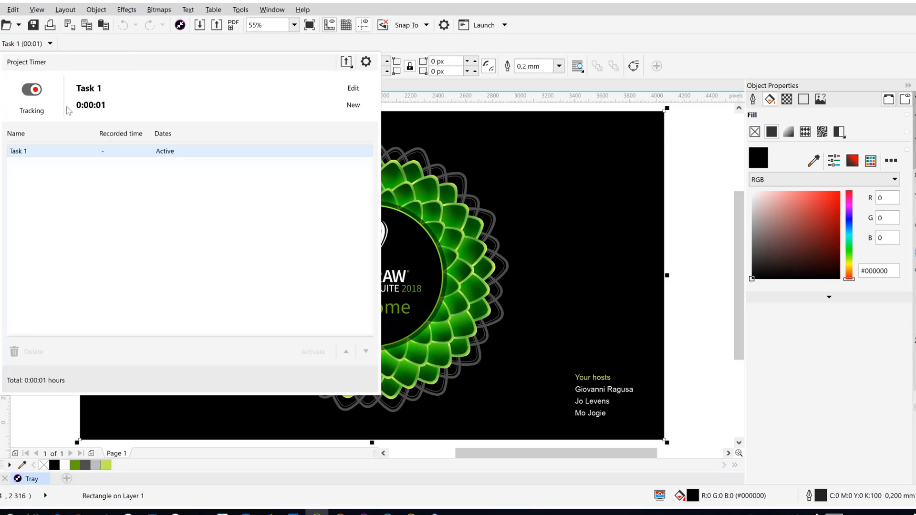
Step: Rename the active Project Timer task as Corel Presso
left_click(350, 90)
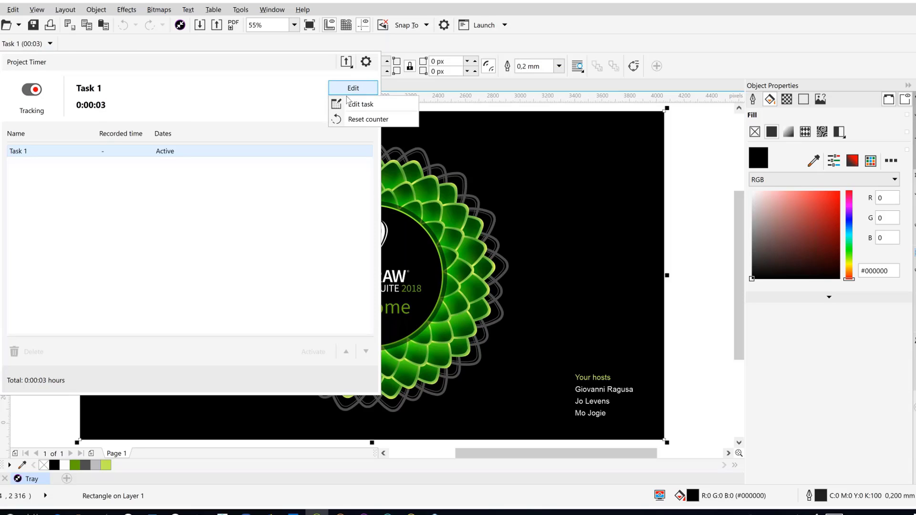
left_click(355, 104)
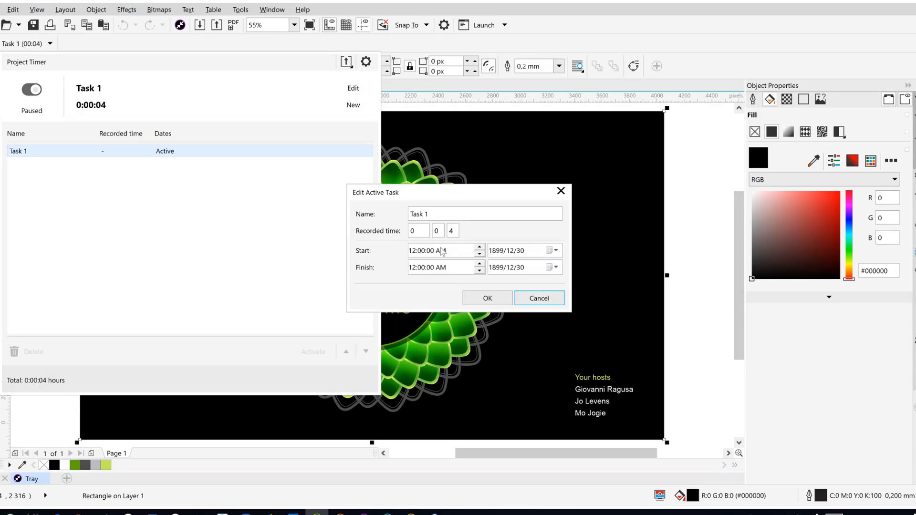
left_click_drag(431, 213, 405, 213)
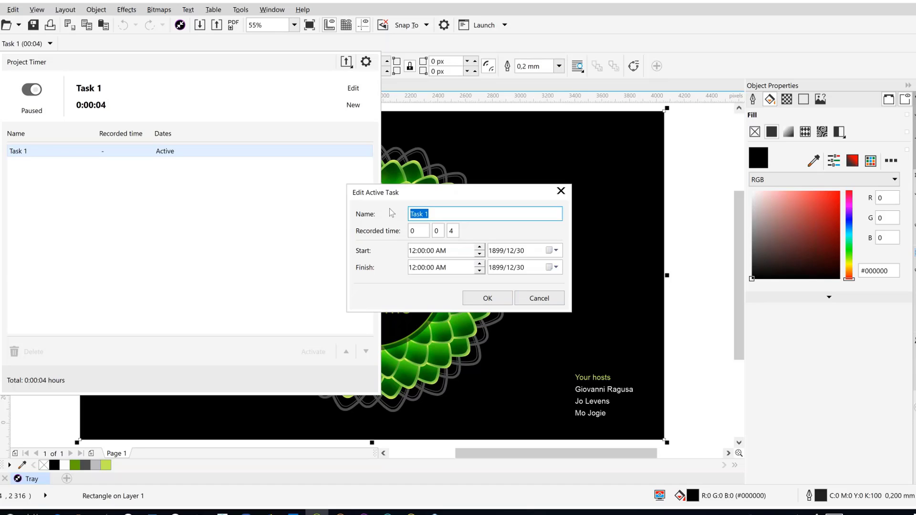
type("Corel Presso")
left_click(479, 300)
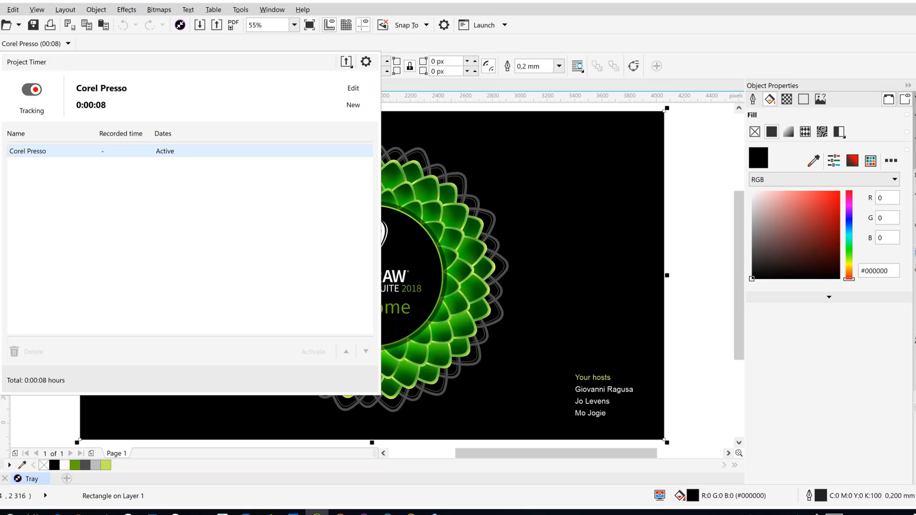
Step: View the Project Timer's export formats without exporting, and close the timer window
left_click(346, 61)
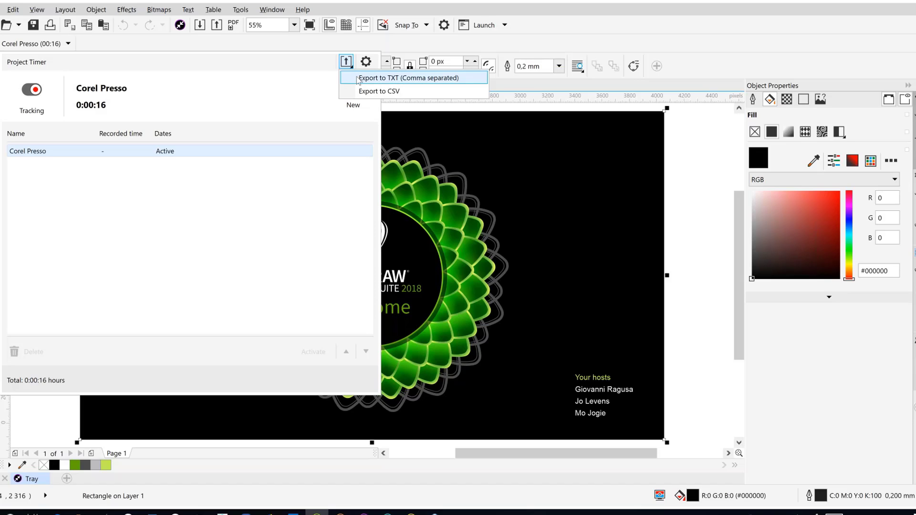
left_click(323, 64)
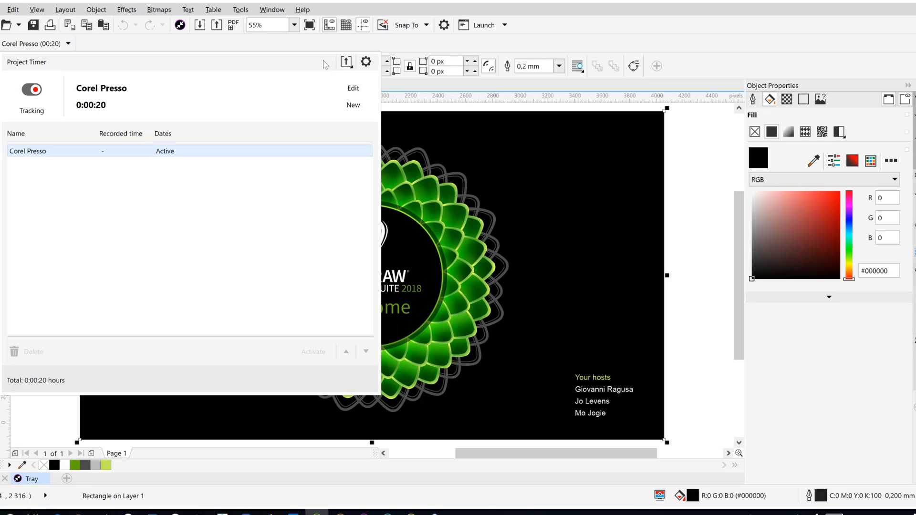
left_click(289, 44)
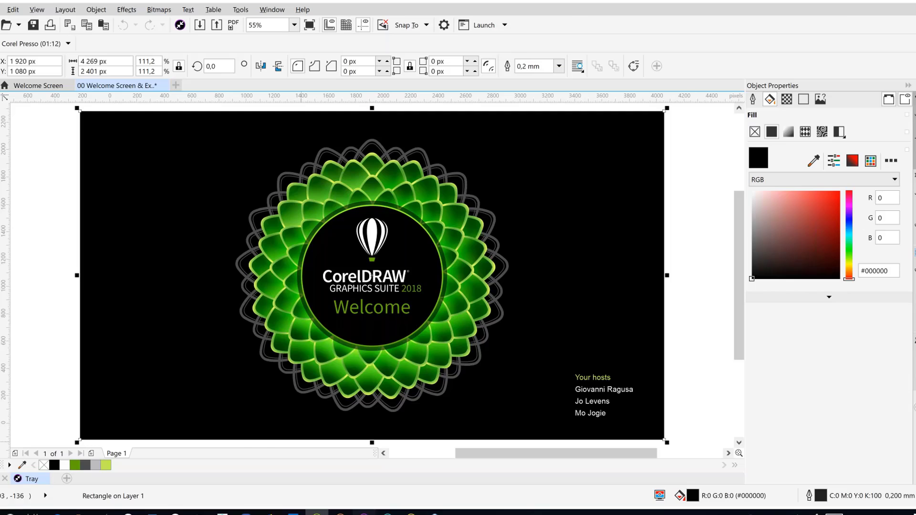
Step: Switch to Corel CONNECT, browse Content Exchange to the Clipart Animals folder, and look through the Corel 2018 tray
left_click(364, 513)
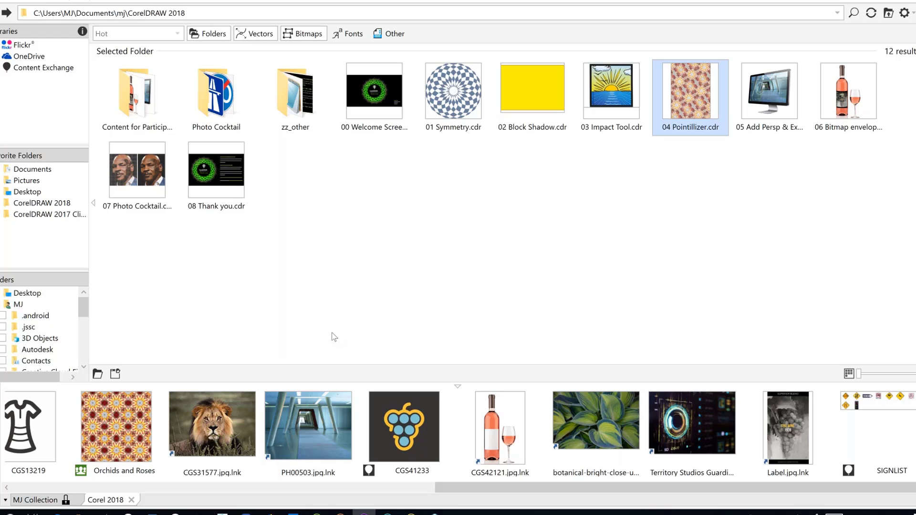
left_click(61, 71)
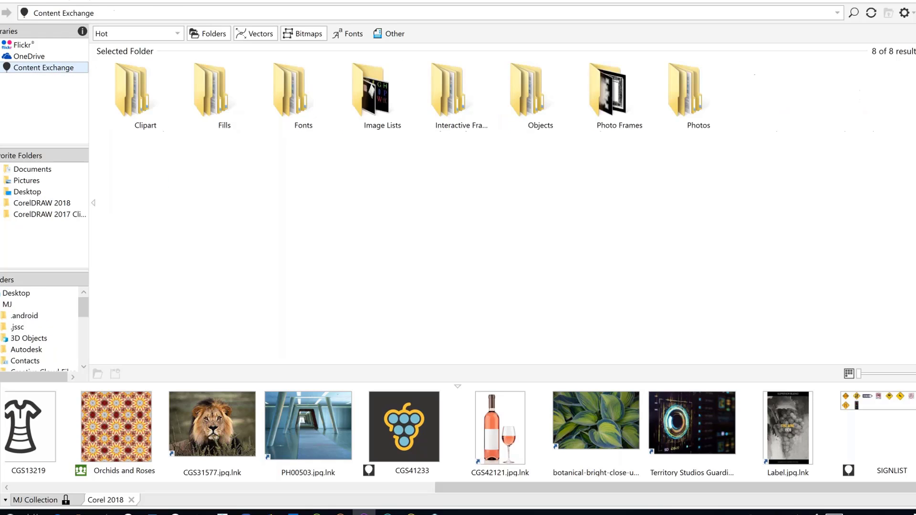
left_click_drag(133, 88, 142, 93)
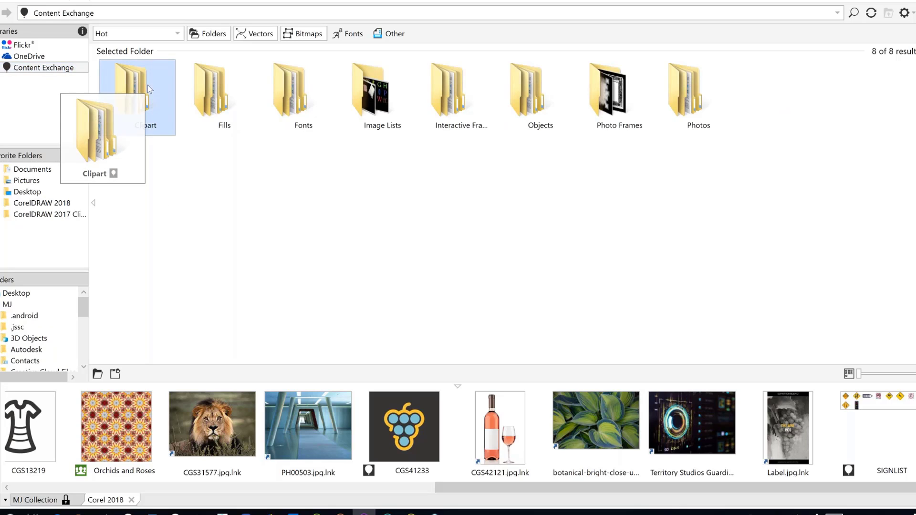
double_click(147, 85)
double_click(163, 125)
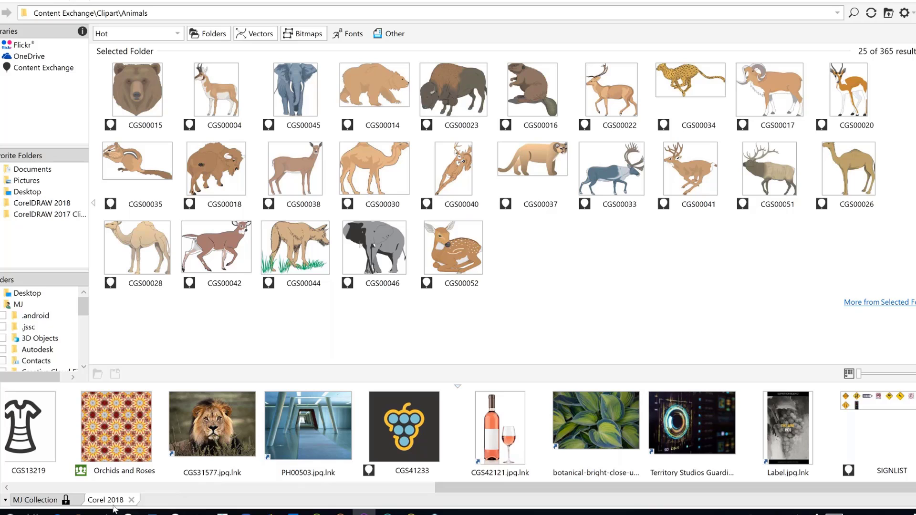
left_click(272, 488)
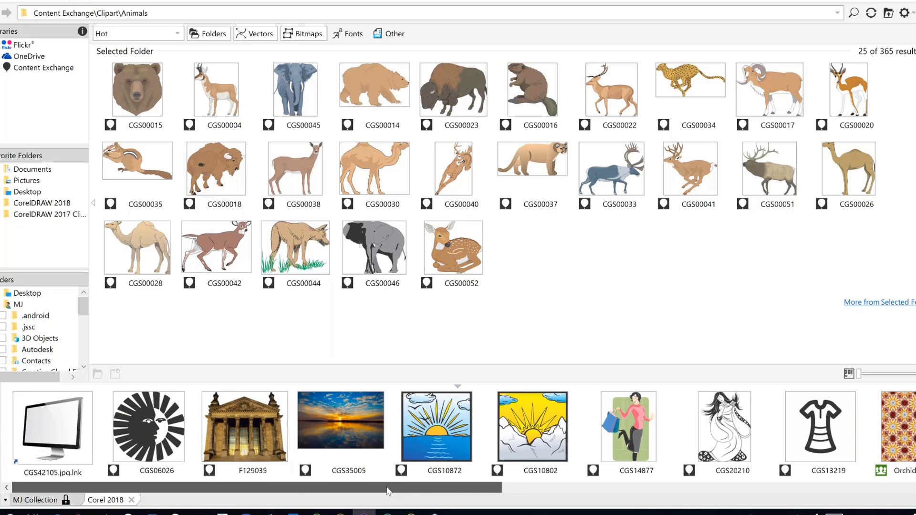
left_click_drag(387, 490, 312, 500)
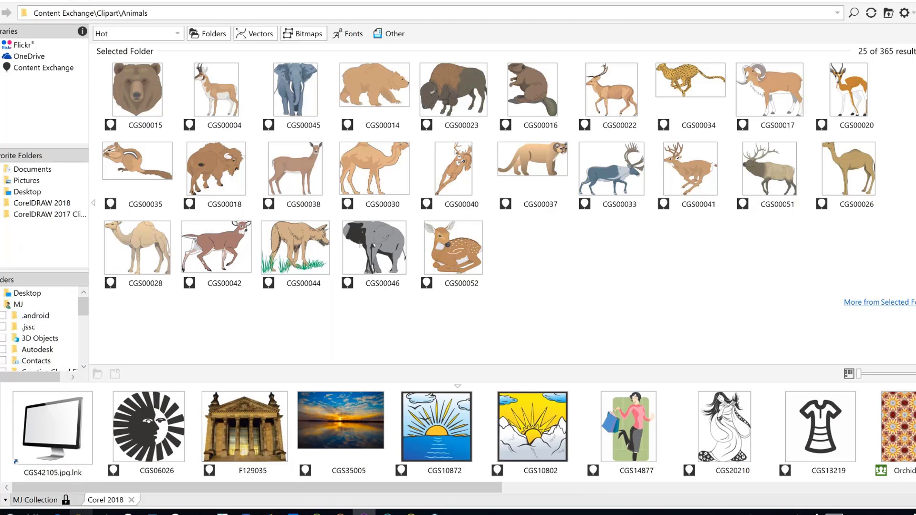
Step: Look at the CorelDRAW 2018 folder's files in File Explorer and show the same favorite folder in Corel CONNECT
left_click(80, 513)
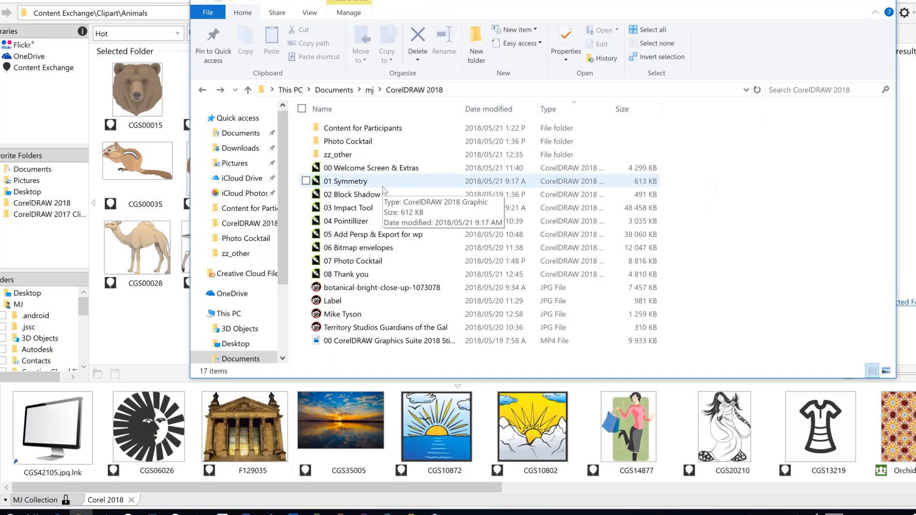
left_click(878, 4)
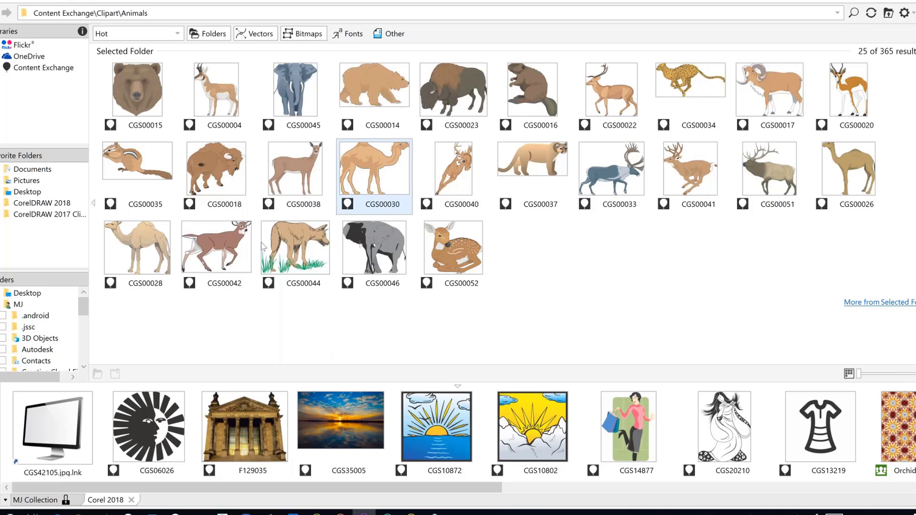
left_click(55, 206)
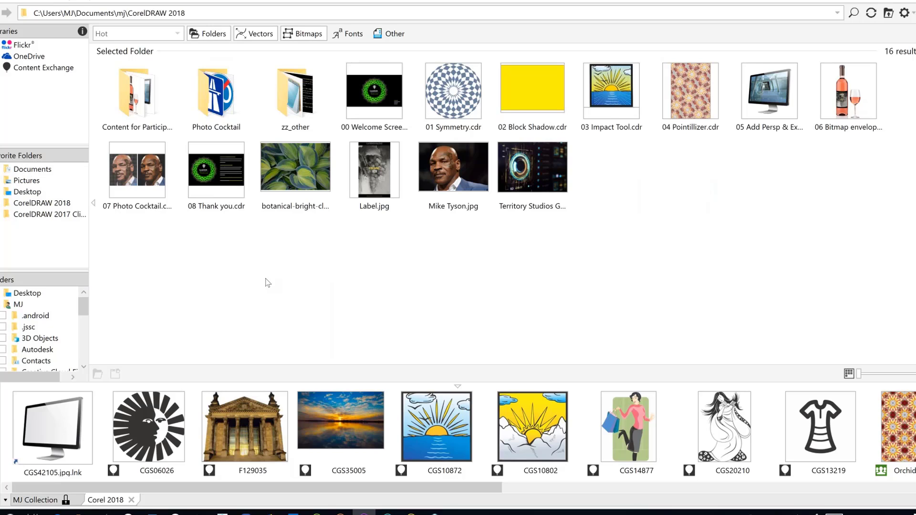
Step: Open 01 Symmetry.cdr in CorelDRAW and close 00 Welcome Screen & Extras.cdr without saving its changes
left_click_drag(462, 118, 459, 113)
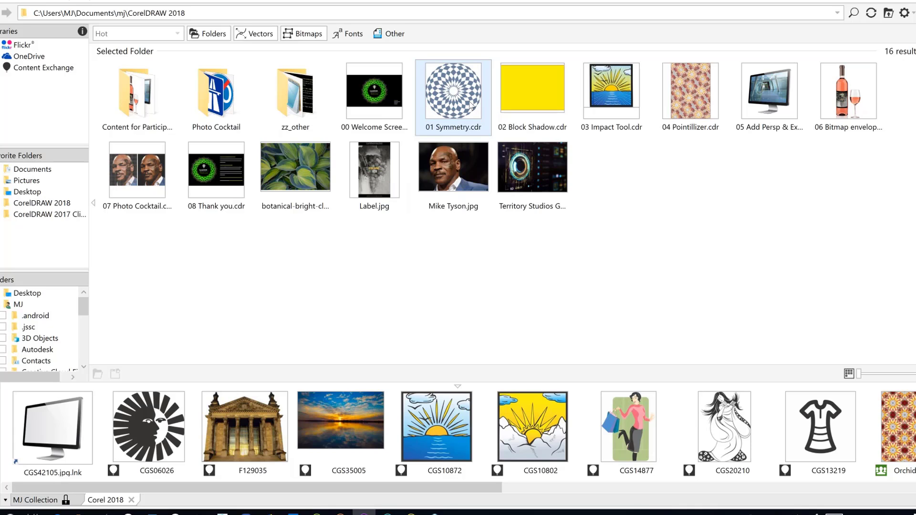
left_click(472, 90)
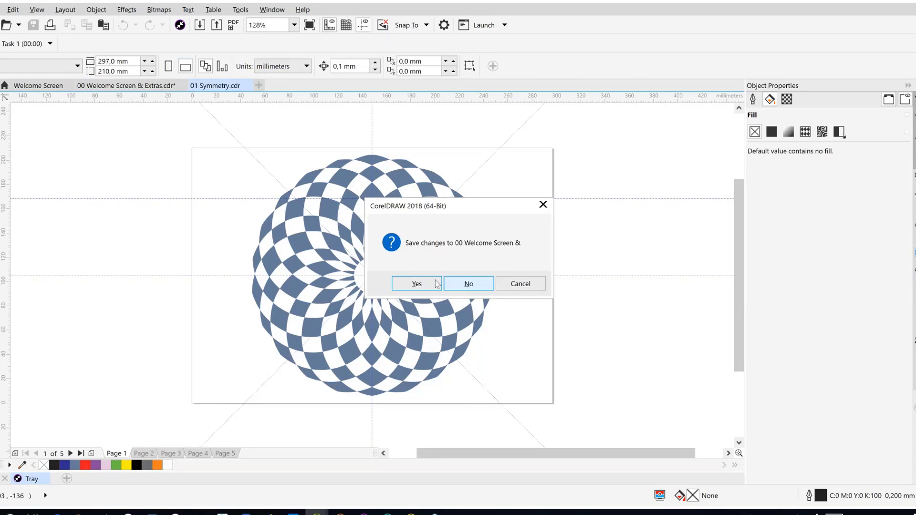
left_click(468, 282)
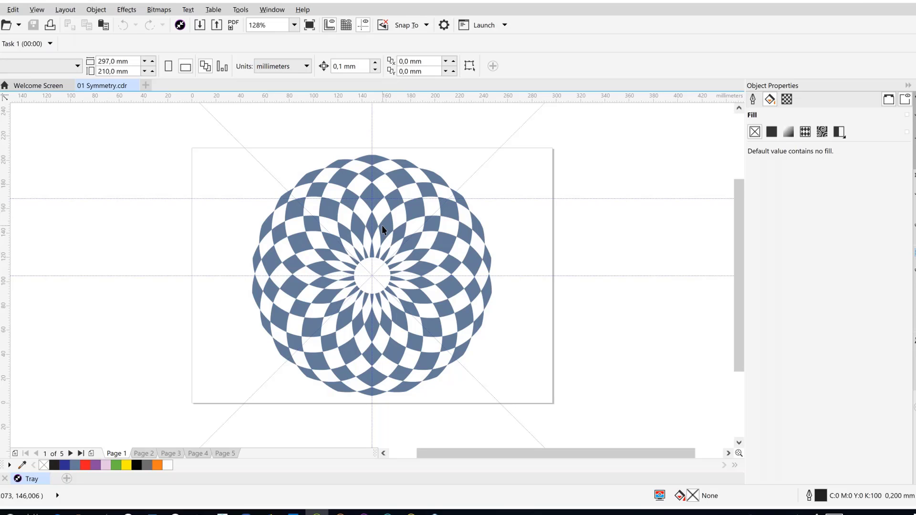
Step: Examine the checkered sphere on Page 2 and select the shadow lens object beneath it
left_click(152, 453)
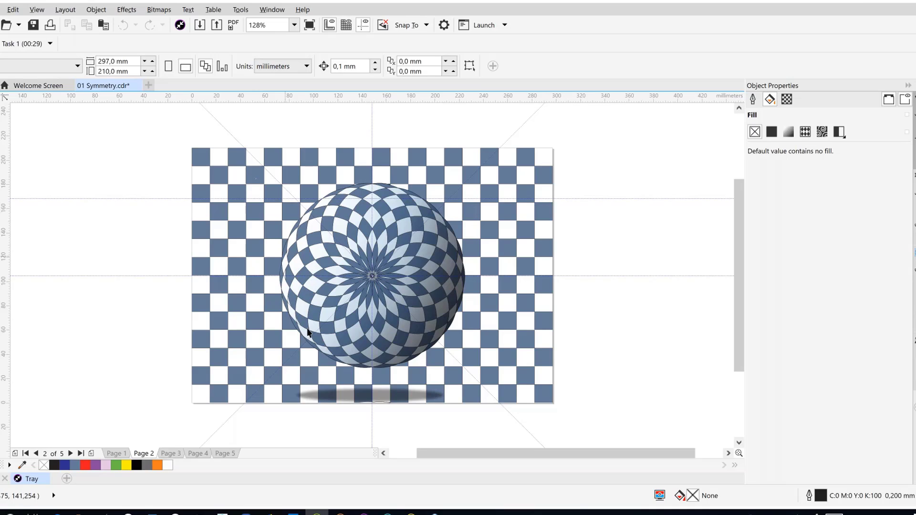
left_click(386, 397)
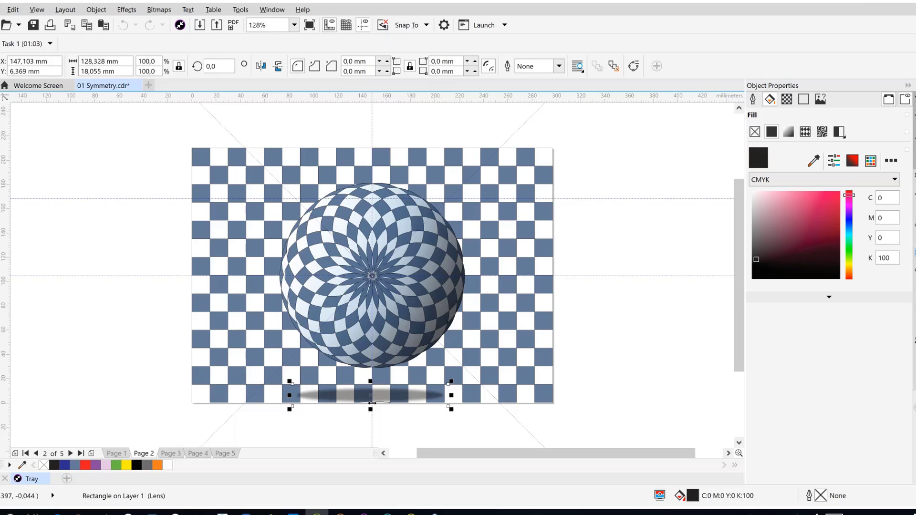
Step: Draw a circle about 162 mm in diameter near the center of the empty Page 3
left_click(169, 453)
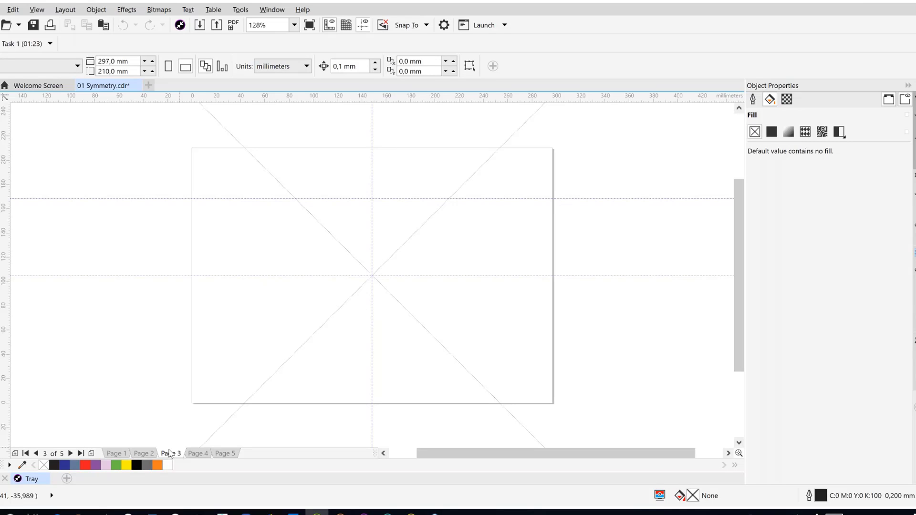
key("F7")
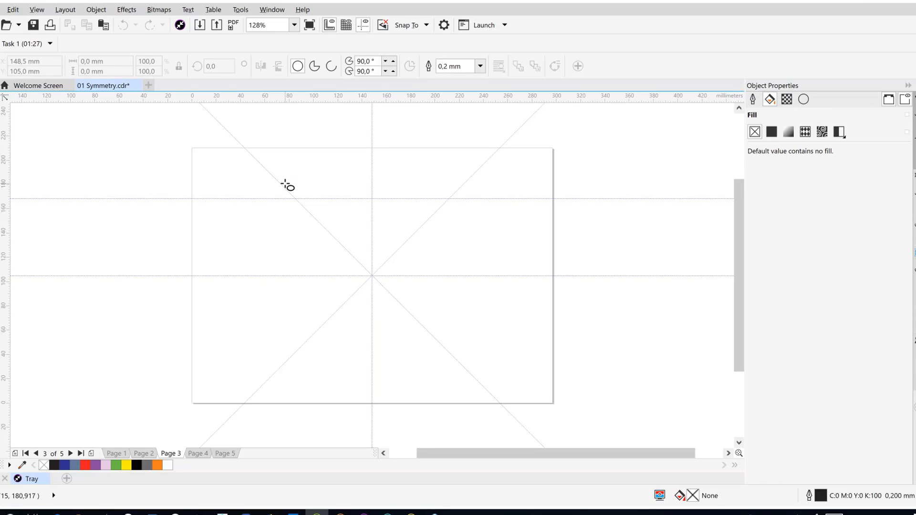
left_click_drag(285, 184, 482, 354)
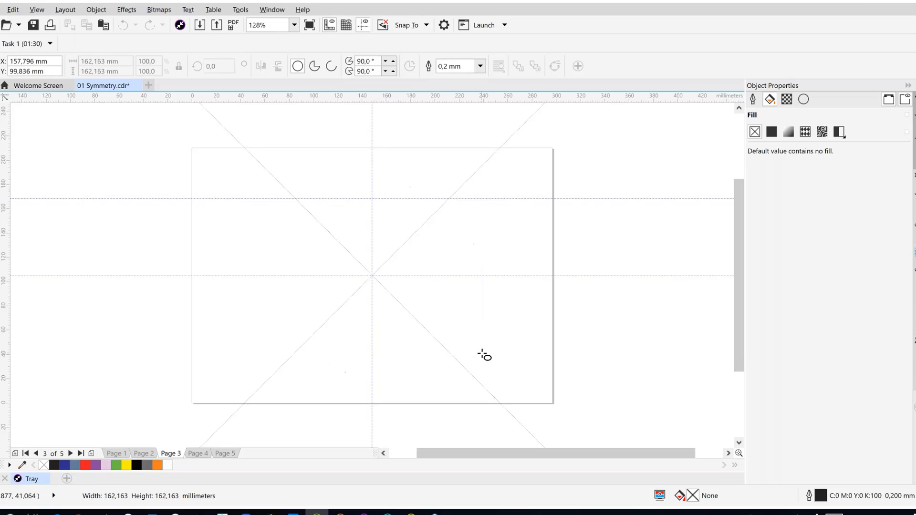
Step: Set the circle's width and height to 150 mm and center it on the page
left_click(102, 61)
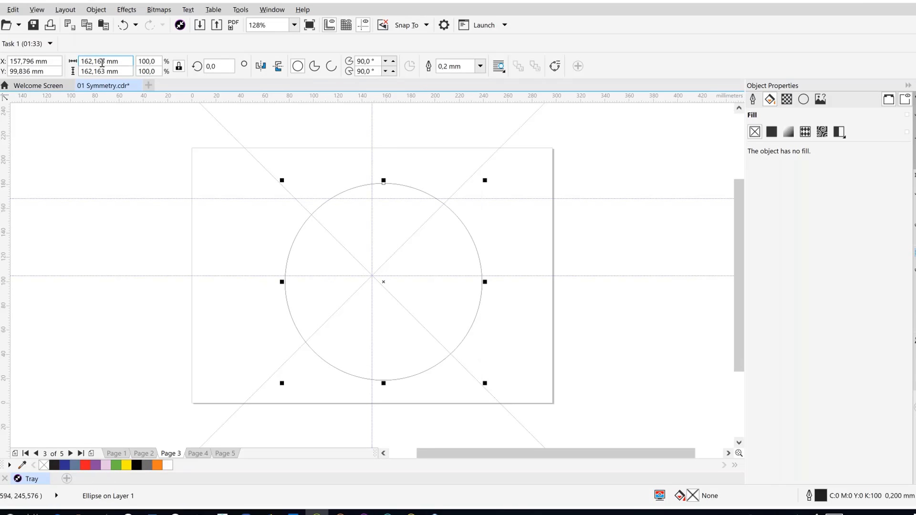
type("150")
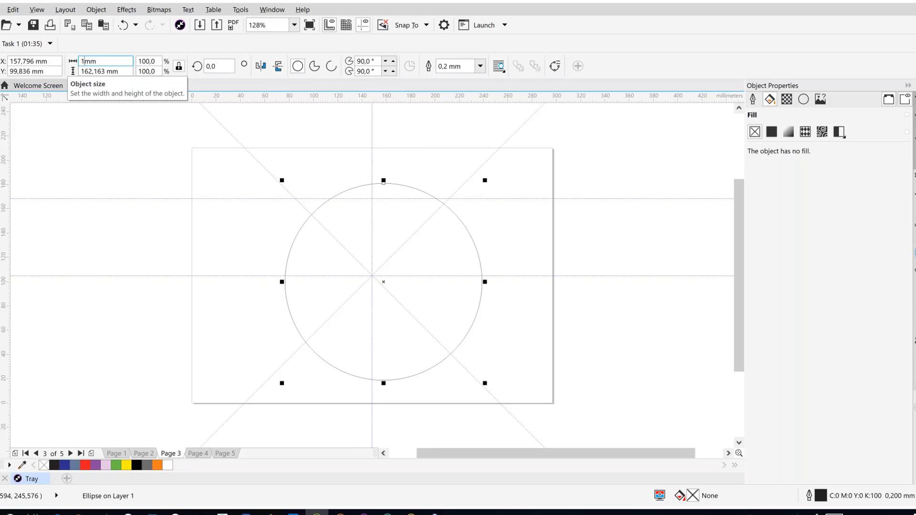
key("Tab")
type("150")
key("Return")
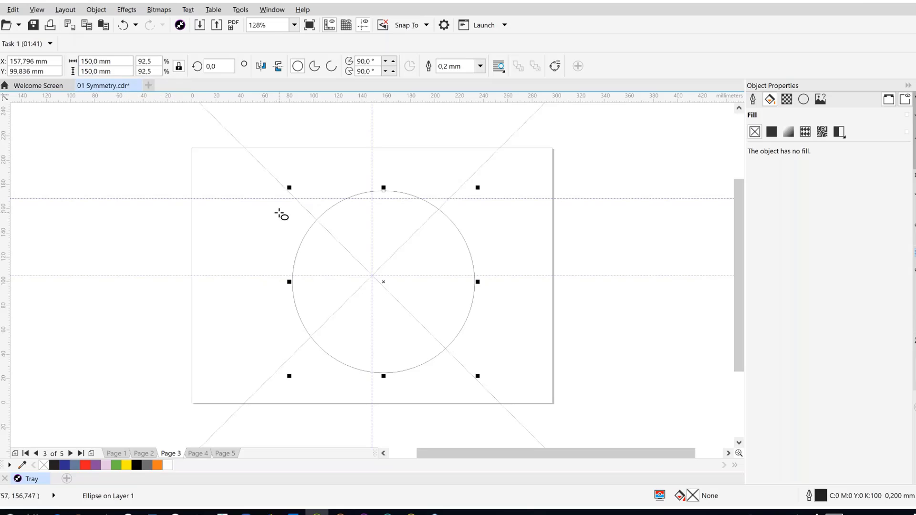
key("p")
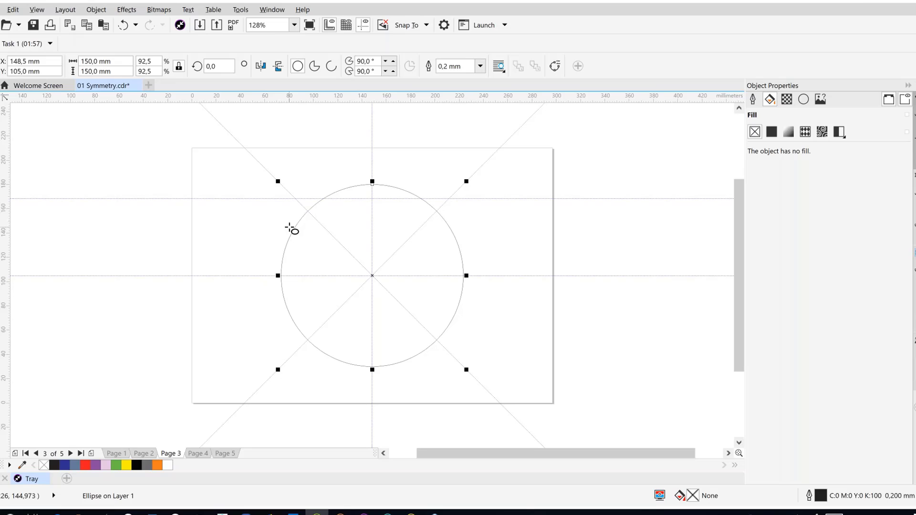
Step: Duplicate the circle in place and scale the copy to 75 mm in diameter from its left edge
left_click(13, 10)
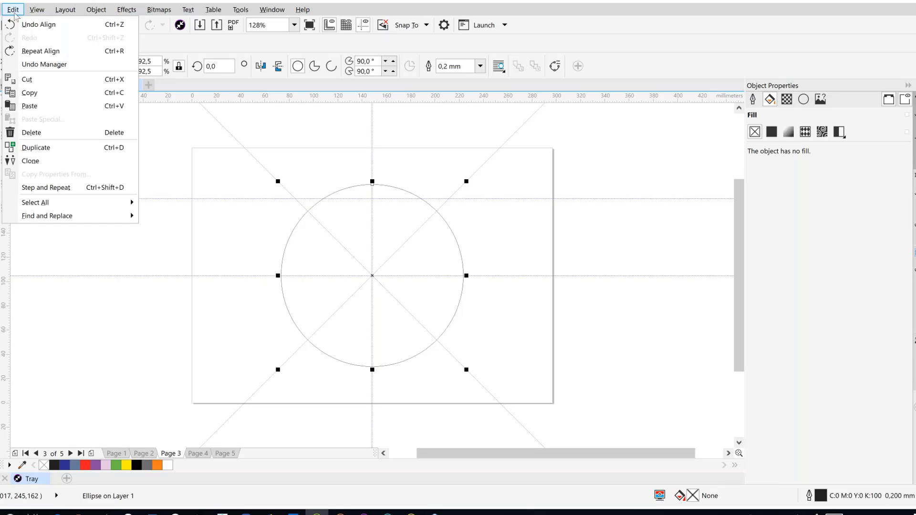
left_click(37, 148)
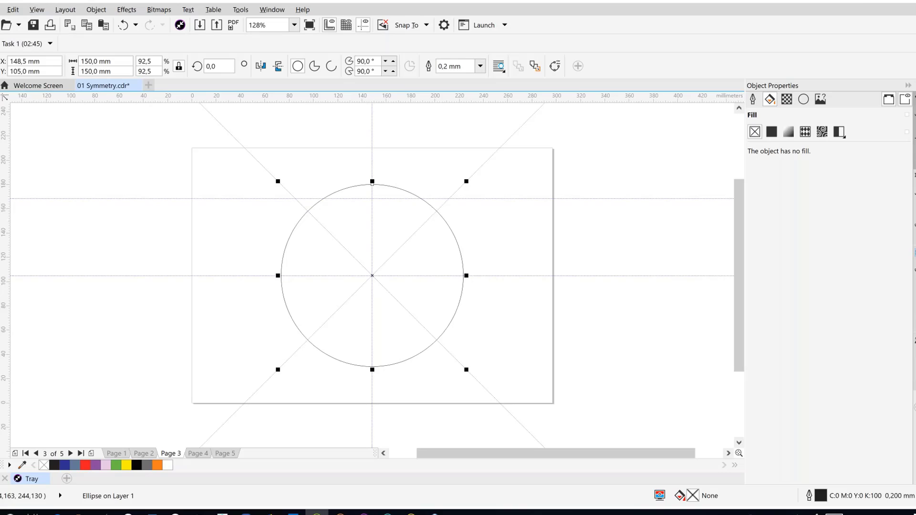
left_click(0, 66)
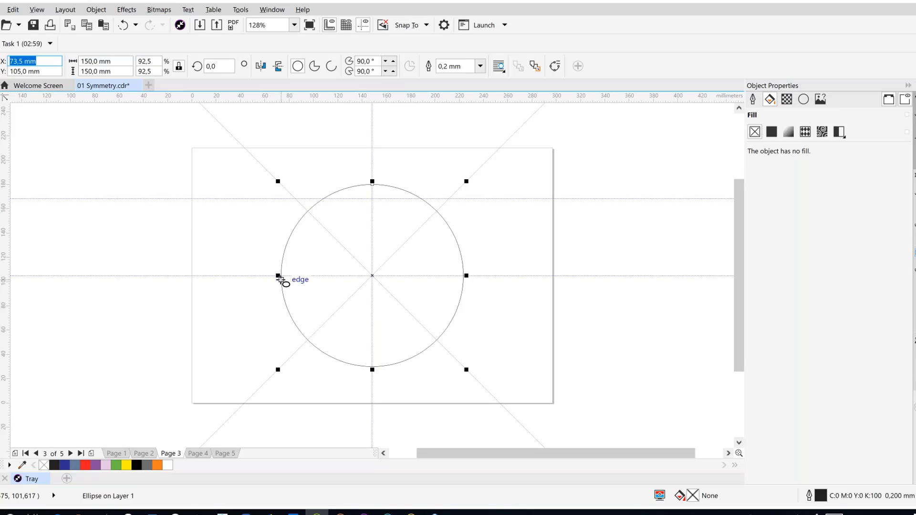
left_click(94, 62)
double_click(94, 62)
double_click(94, 62)
type("75")
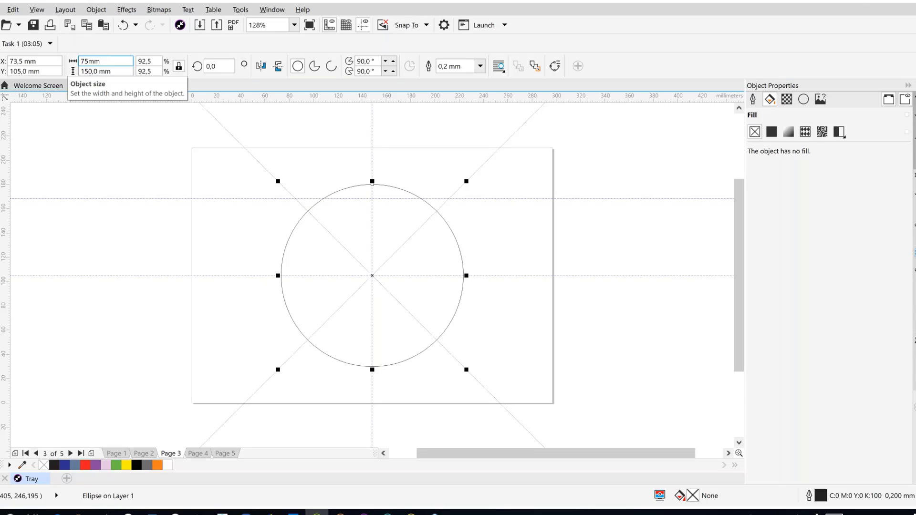
key("Return")
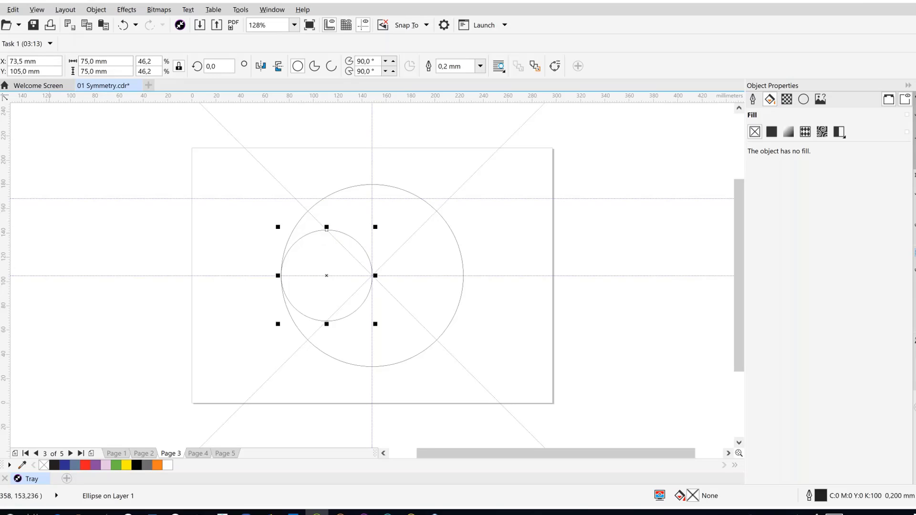
Step: Create a new symmetry from the 75 mm circle and set it to 7 mirror lines
right_click(305, 235)
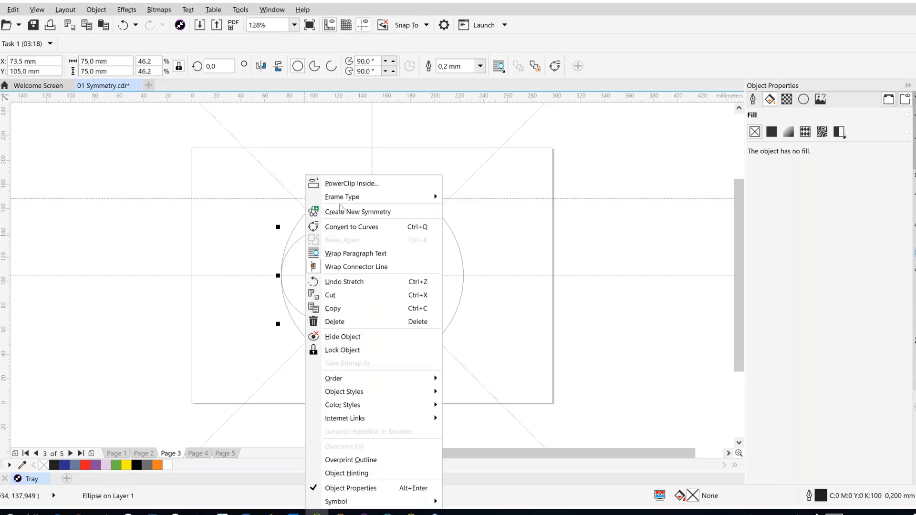
left_click(341, 211)
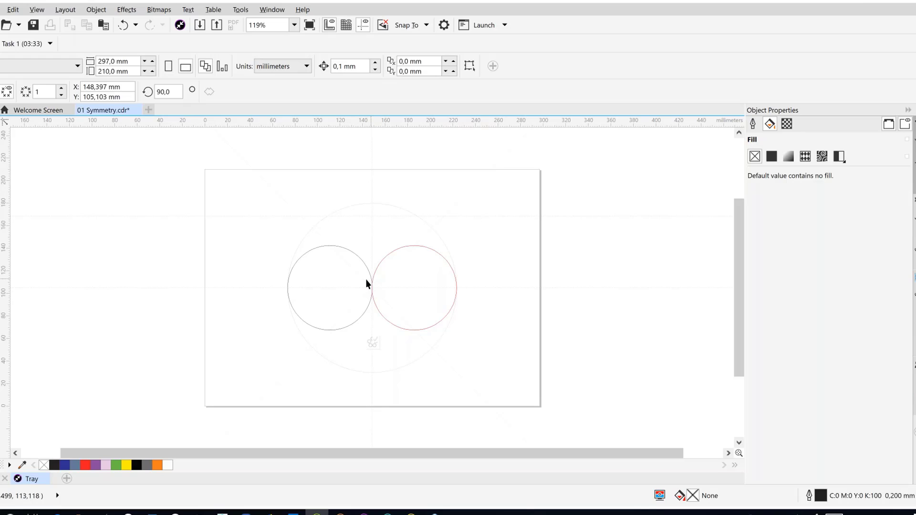
left_click(61, 89)
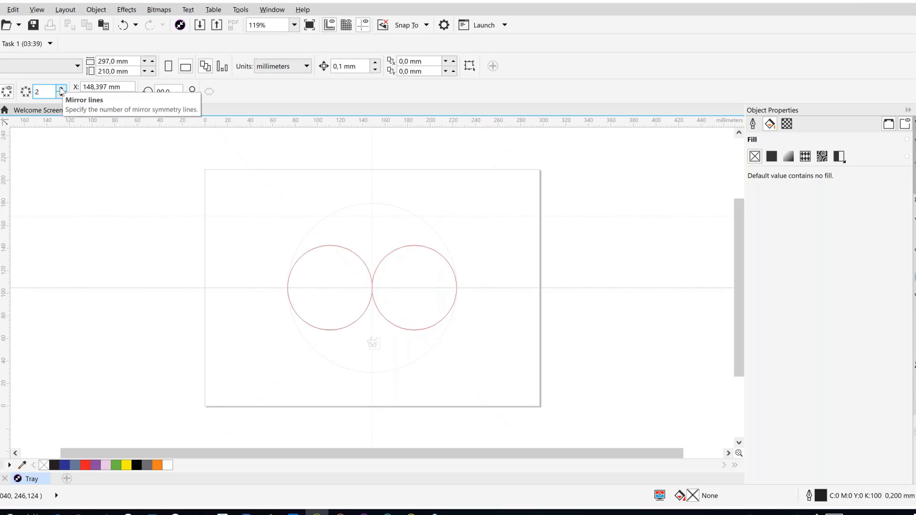
left_click(61, 90)
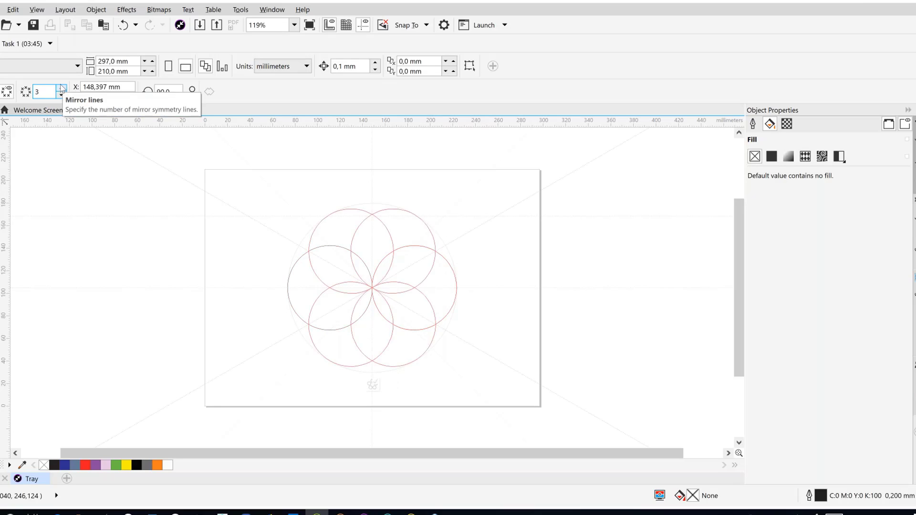
left_click(61, 88)
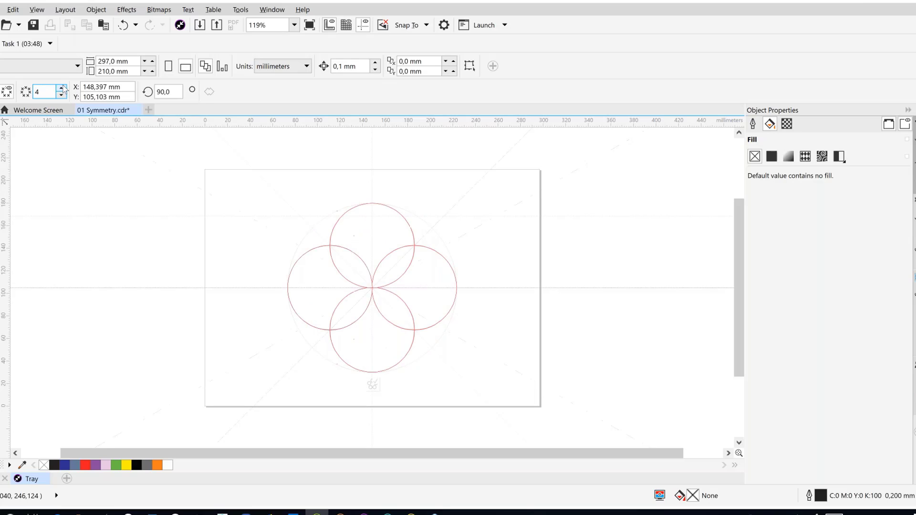
left_click(63, 89)
left_click(63, 89)
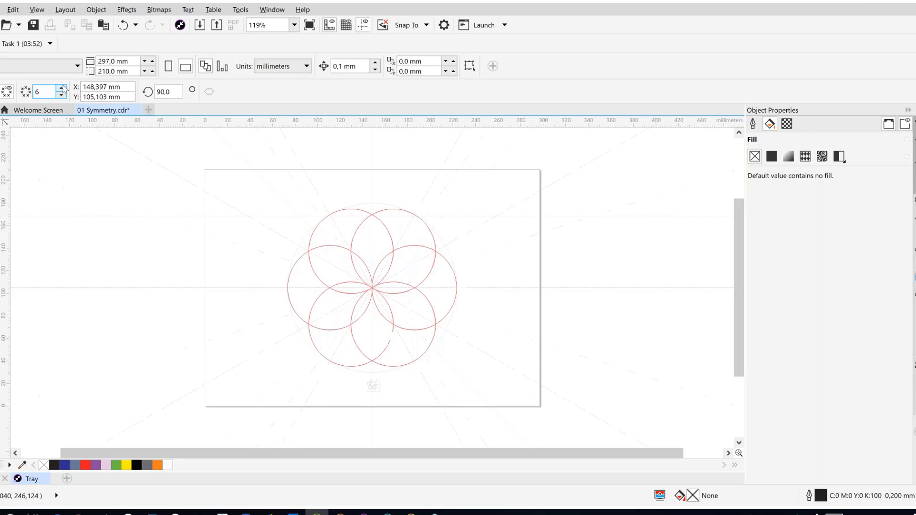
left_click(63, 89)
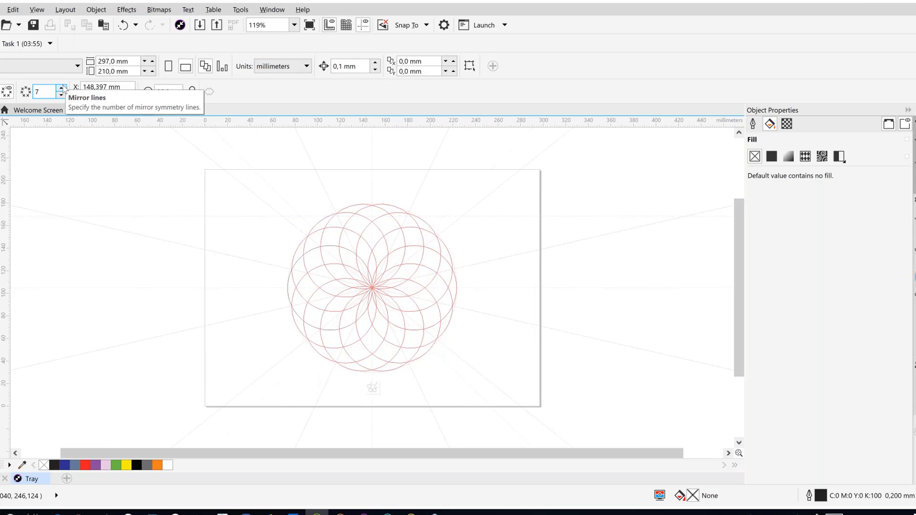
left_click(62, 88)
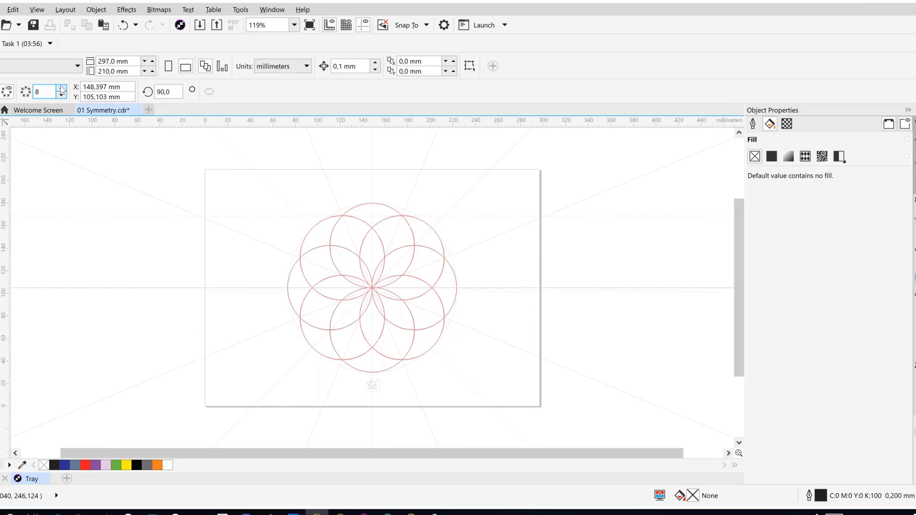
left_click(62, 89)
left_click(61, 95)
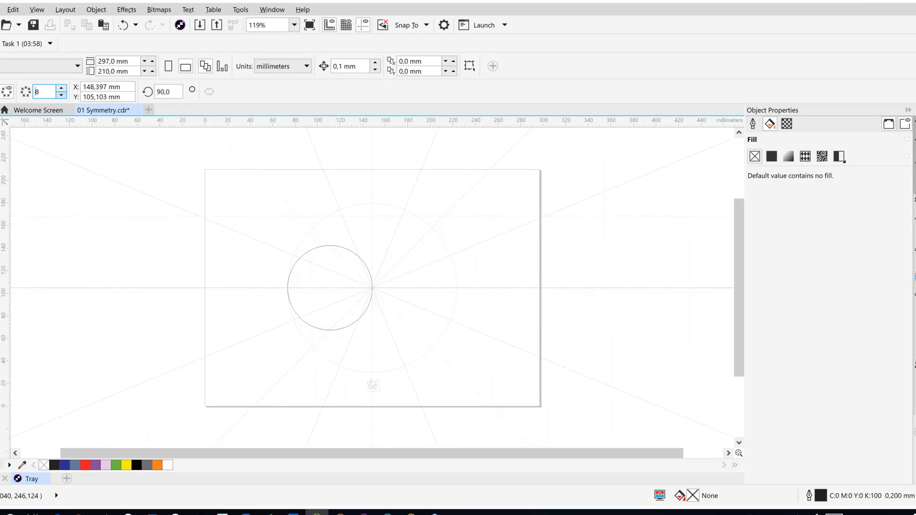
key("Down")
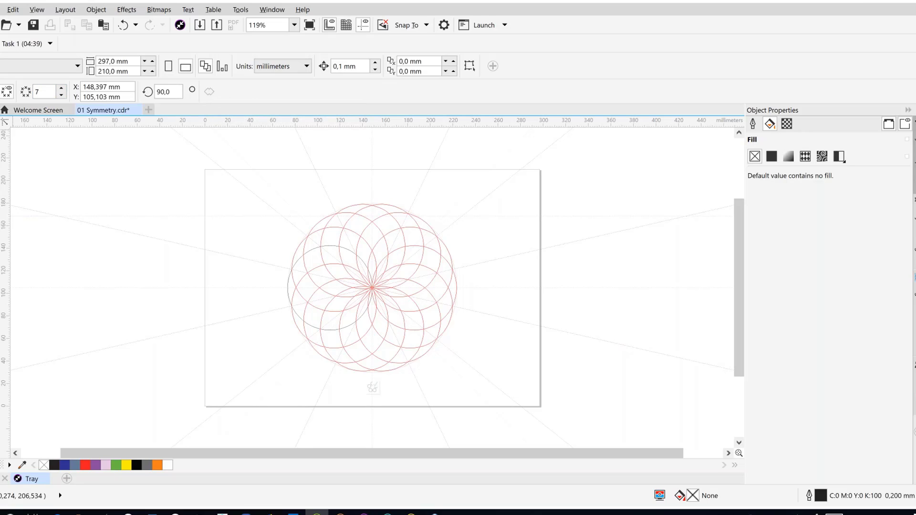
Step: Smart Fill alternating rings of cells from the center to the rim with blue-gray (C40 M20 Y0 K40) and finish editing the symmetry
left_click(6, 91)
left_click(1, 405)
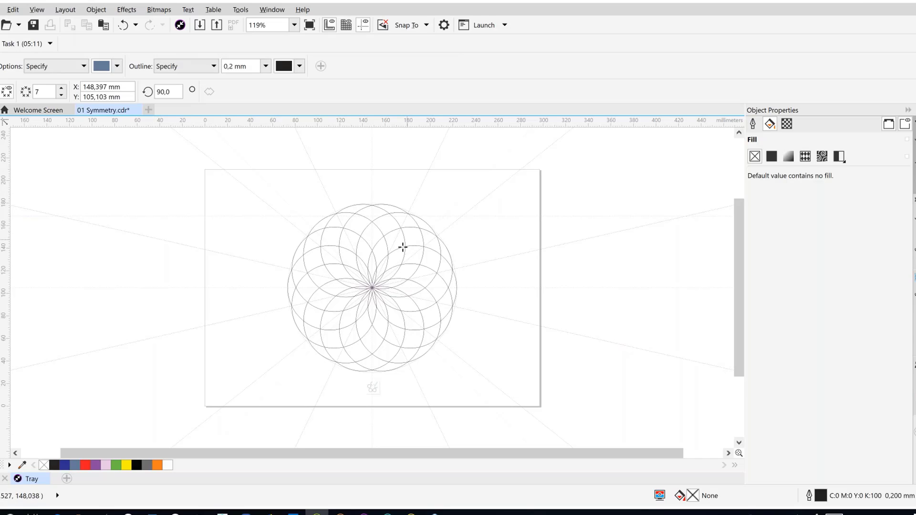
left_click(366, 287)
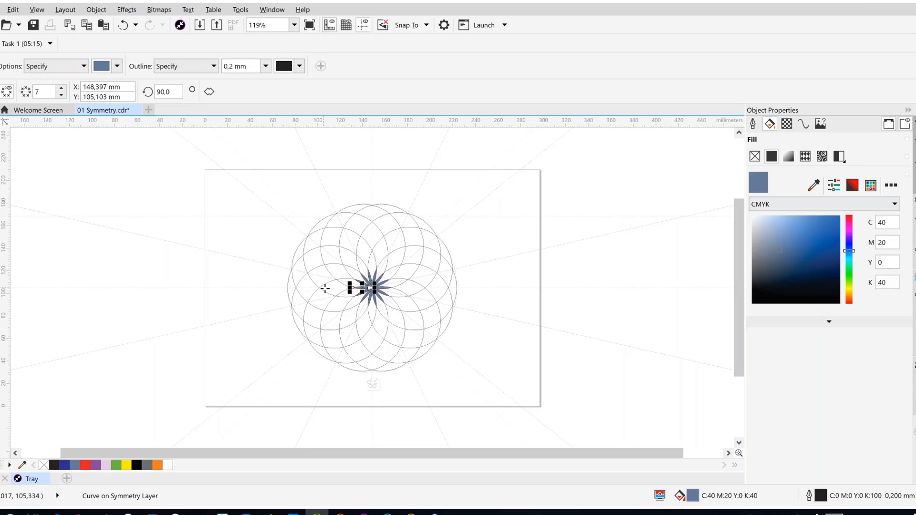
left_click(362, 323)
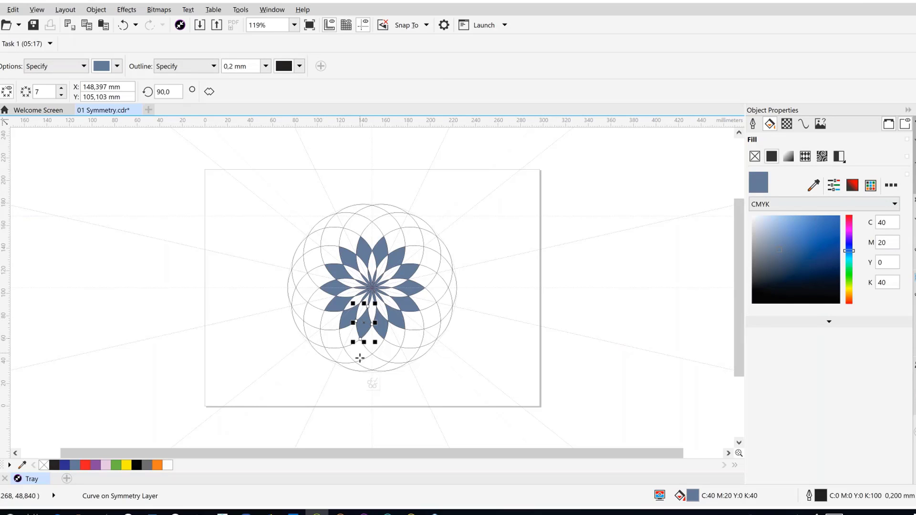
left_click(387, 354)
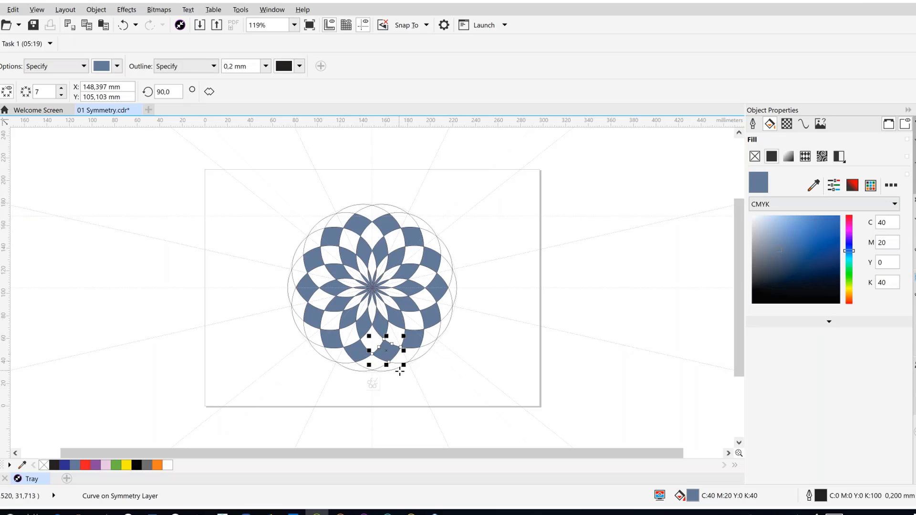
left_click(422, 351)
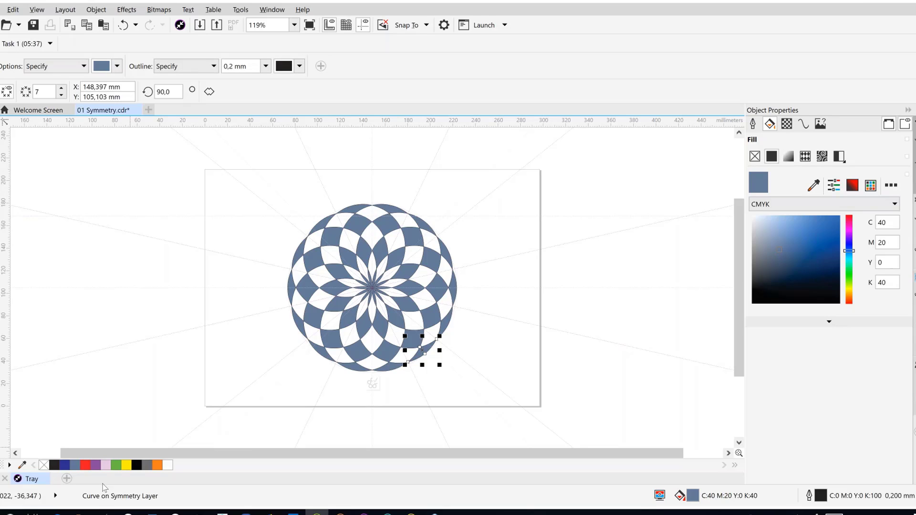
left_click(374, 387)
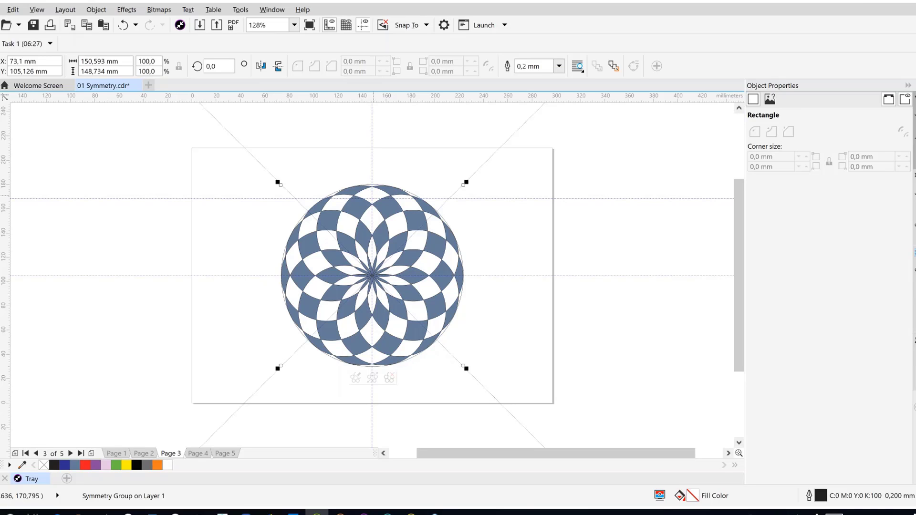
Step: Send the symmetry group to the back of the page and select the 150 mm circle in front of it
right_click(402, 243)
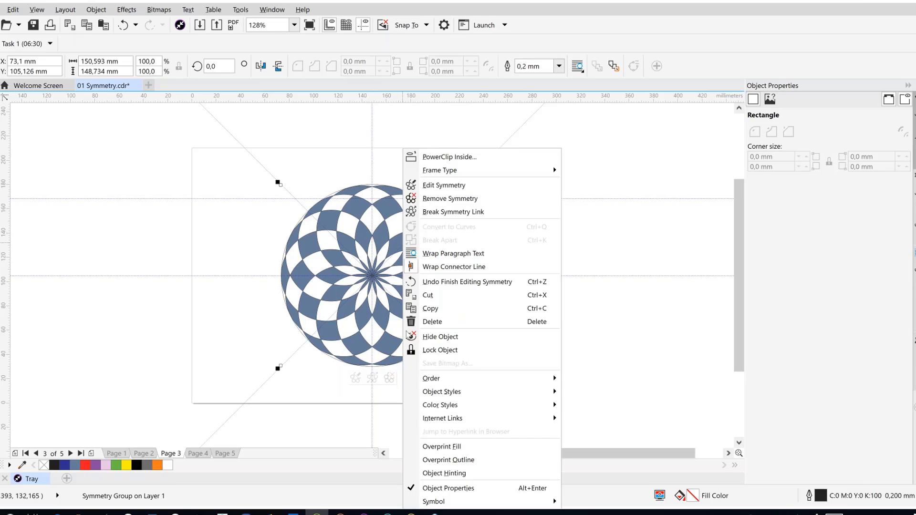
mouse_move(421, 380)
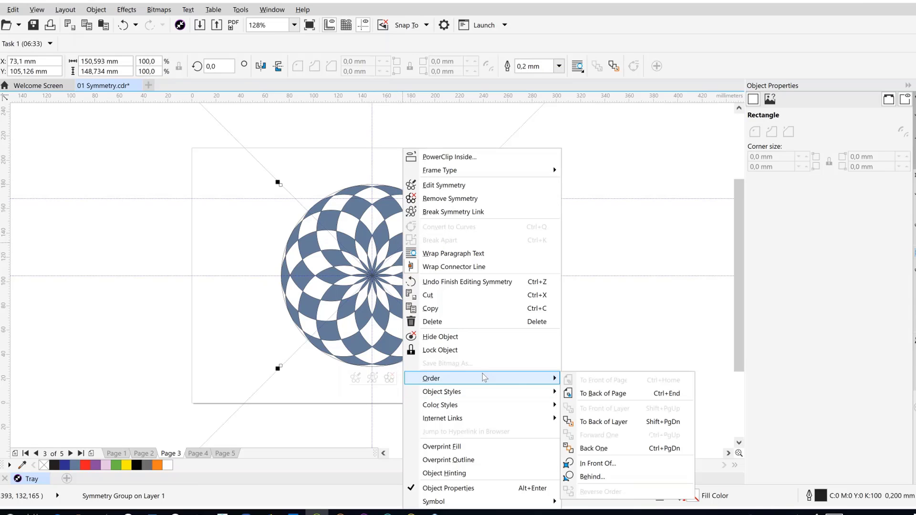
left_click(575, 394)
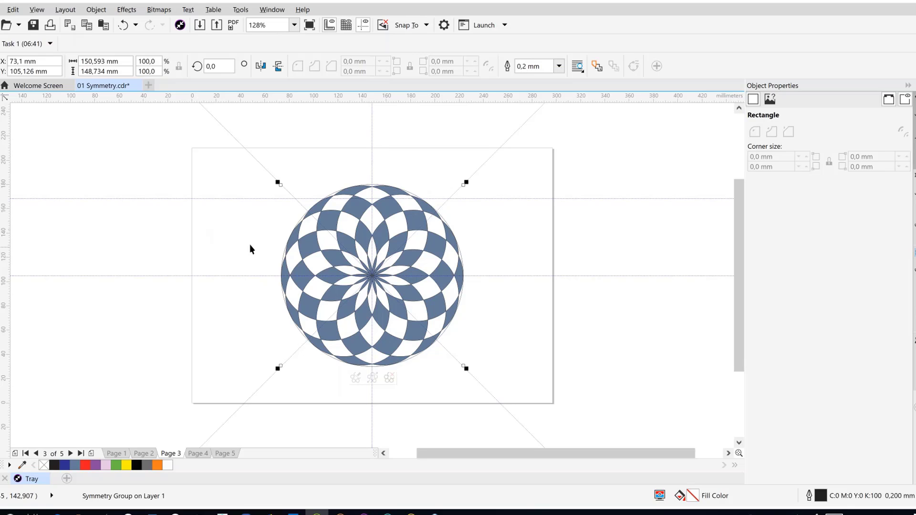
left_click(286, 249)
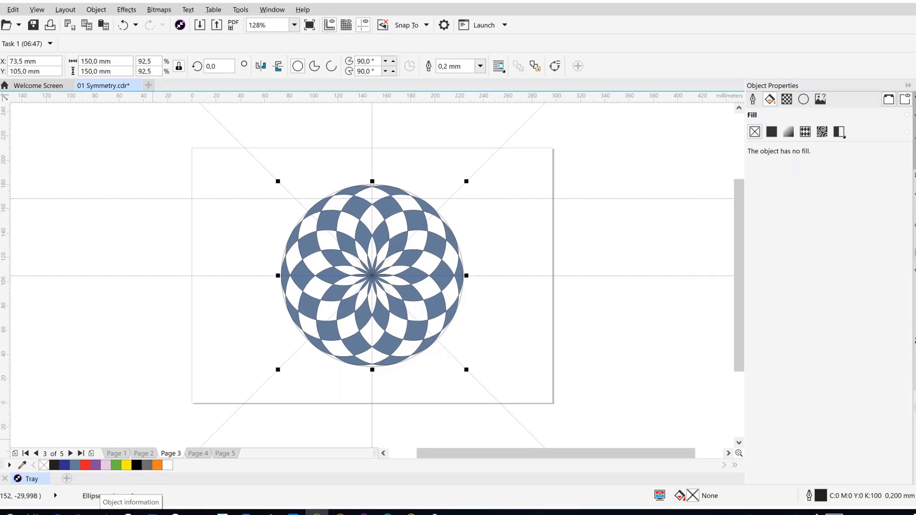
left_click(189, 338)
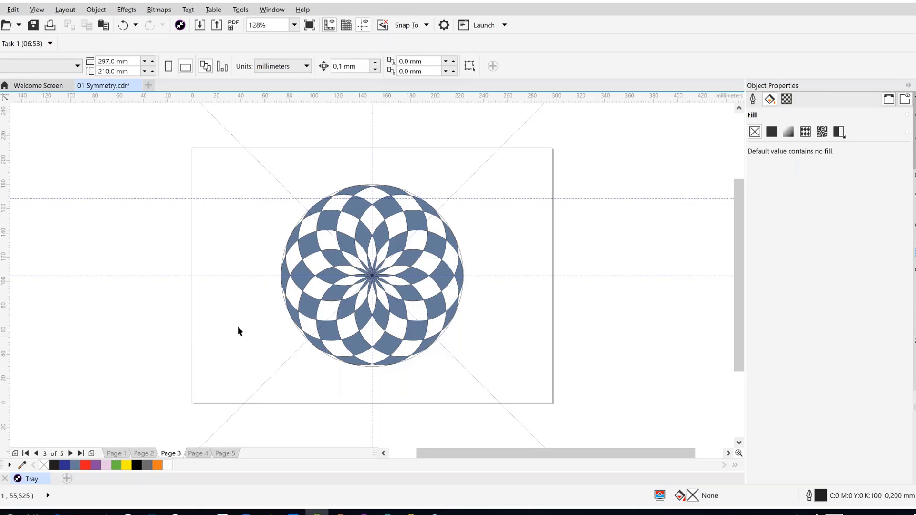
left_click(292, 239)
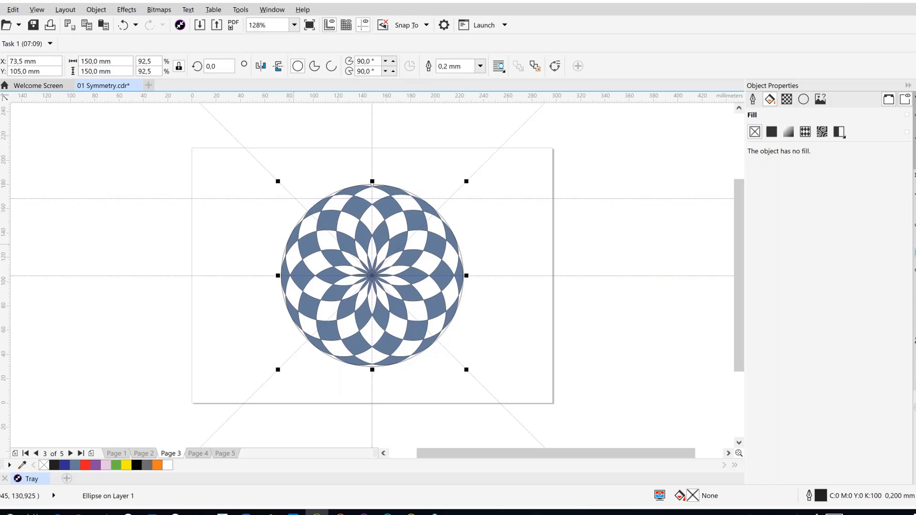
Step: PowerClip the checkered symmetry group inside the 150 mm circle
left_click(359, 212)
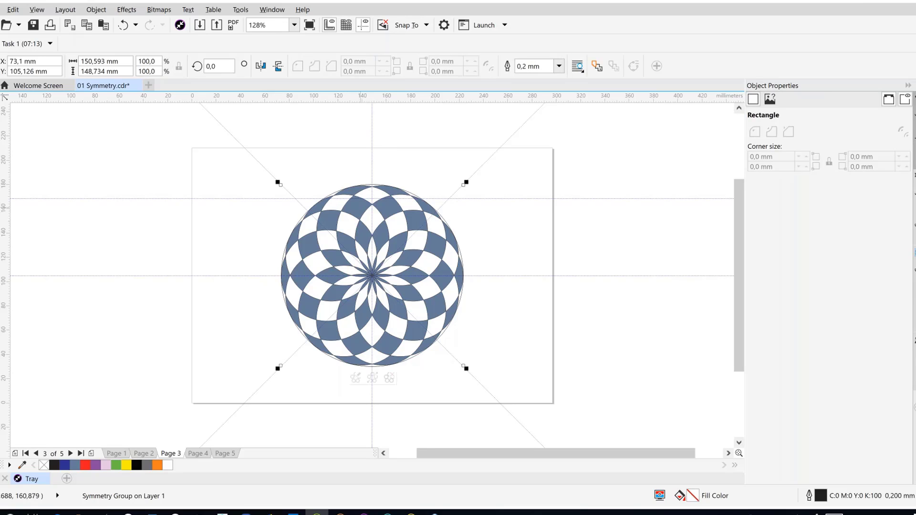
right_click(348, 211)
key("Escape")
key("Escape")
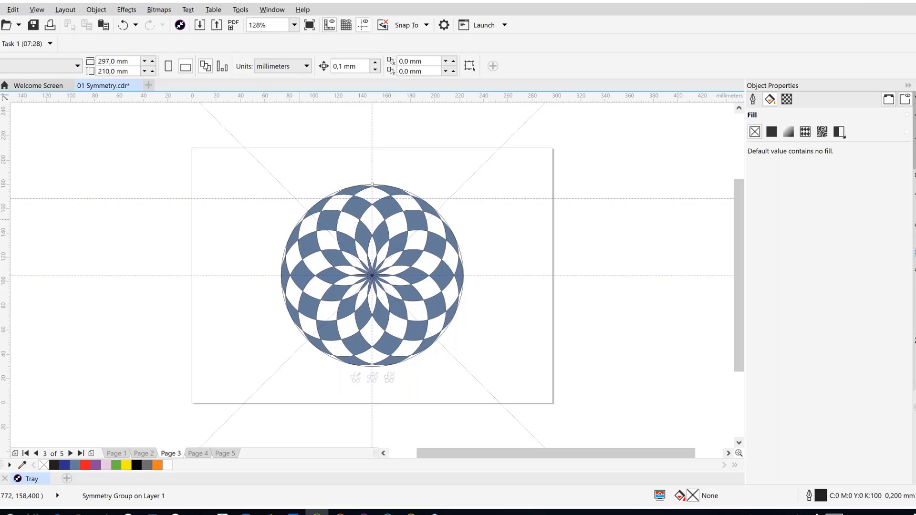
left_click(299, 220)
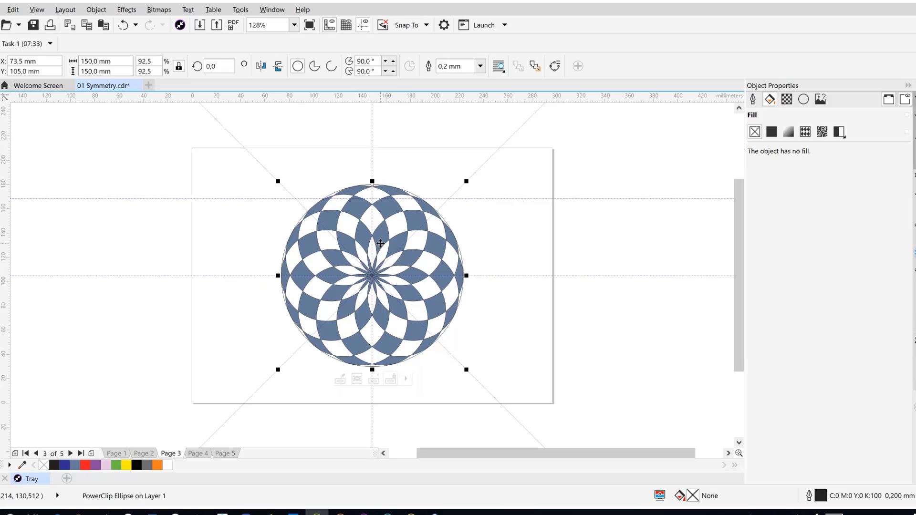
scroll(386, 241, "down", 3)
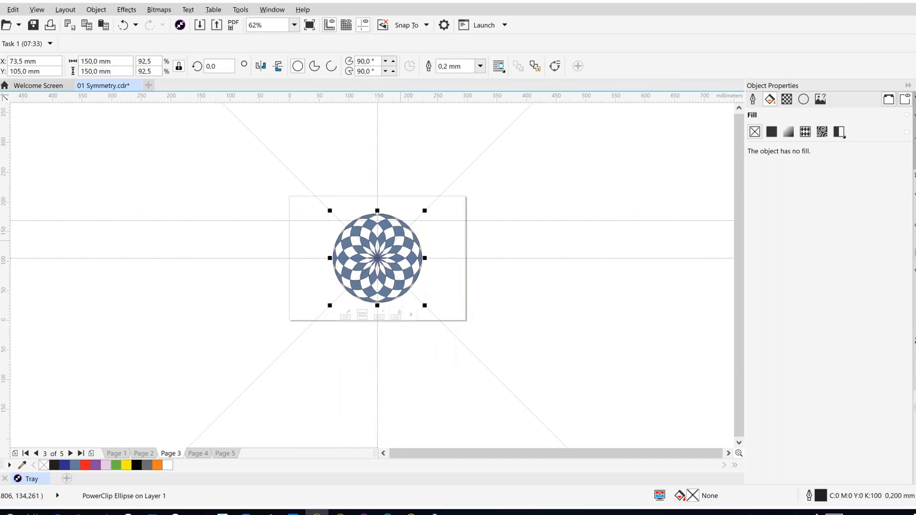
Step: Select the PowerClip circle holding the checkered pattern and send it to the back of the page
key("shift+F2")
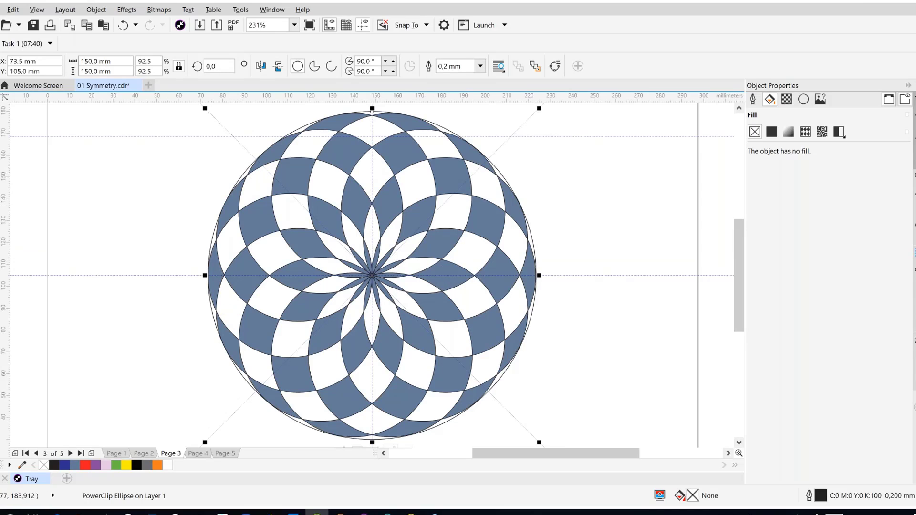
double_click(243, 174)
left_click(154, 167)
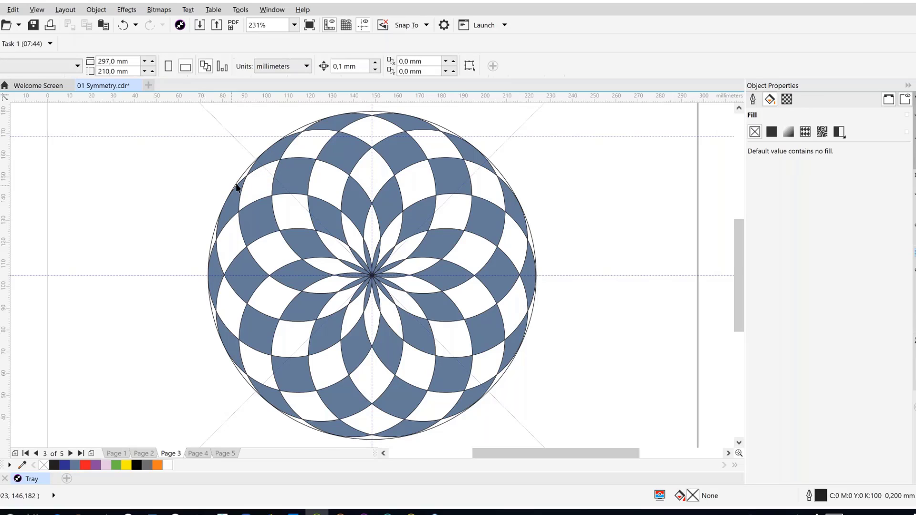
left_click(239, 178)
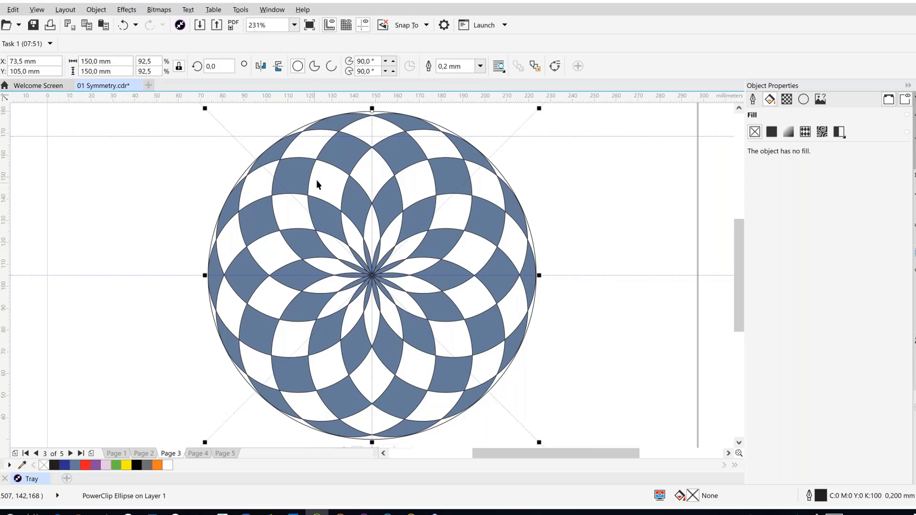
right_click(346, 149)
mouse_move(429, 378)
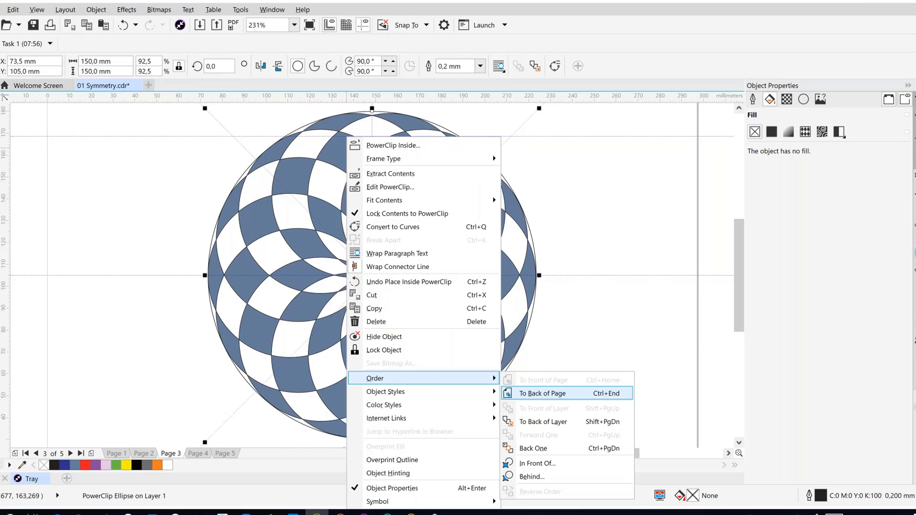
left_click(543, 393)
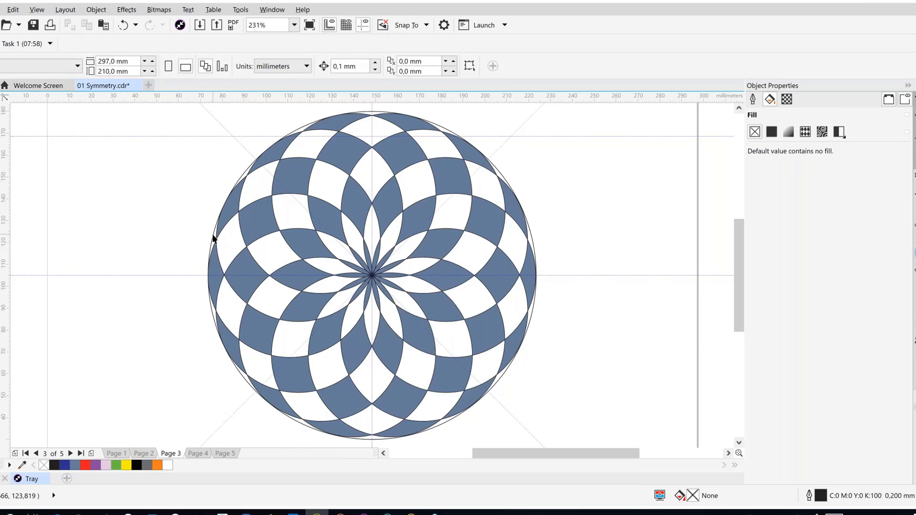
Step: Select the empty 150 mm circle over the pattern, remove its outline and fill it with rich black (C75 M68 Y65 K90)
left_click(213, 237)
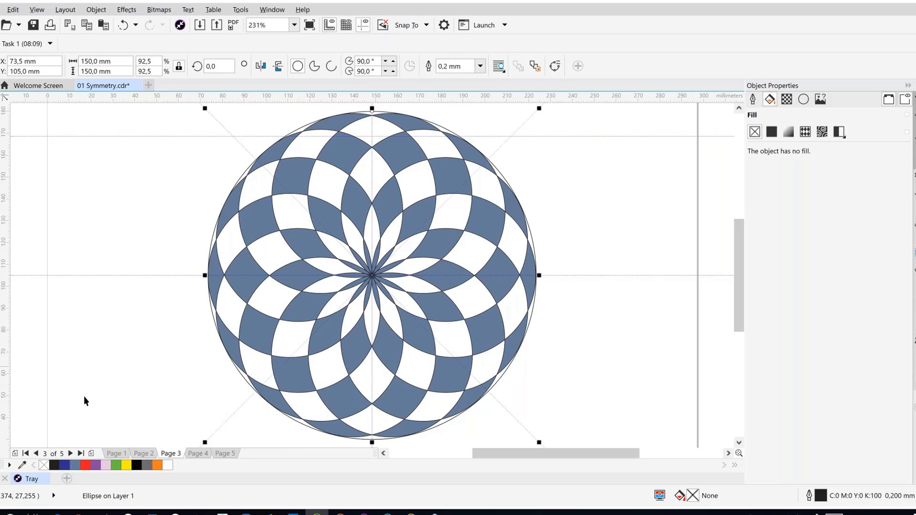
right_click(44, 466)
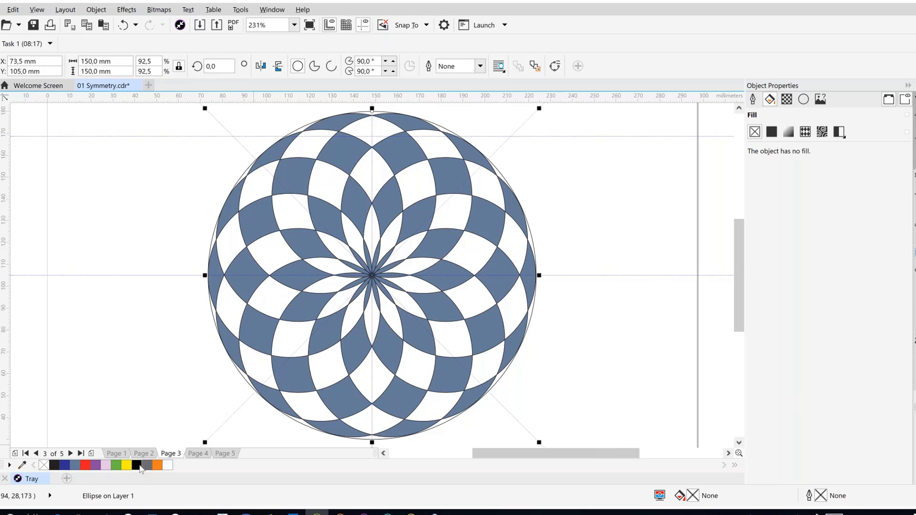
left_click(138, 466)
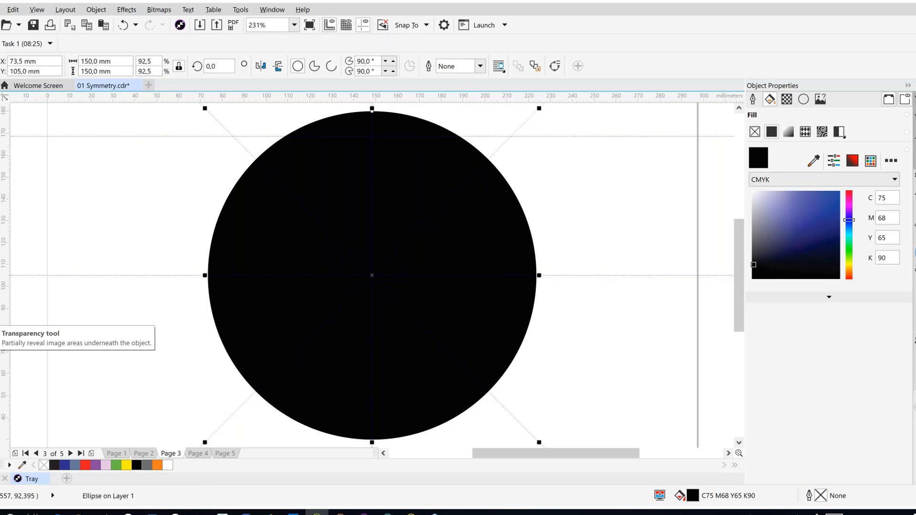
Step: Apply a fountain transparency to the black circle and set its merge mode to Multiply
left_click(2, 320)
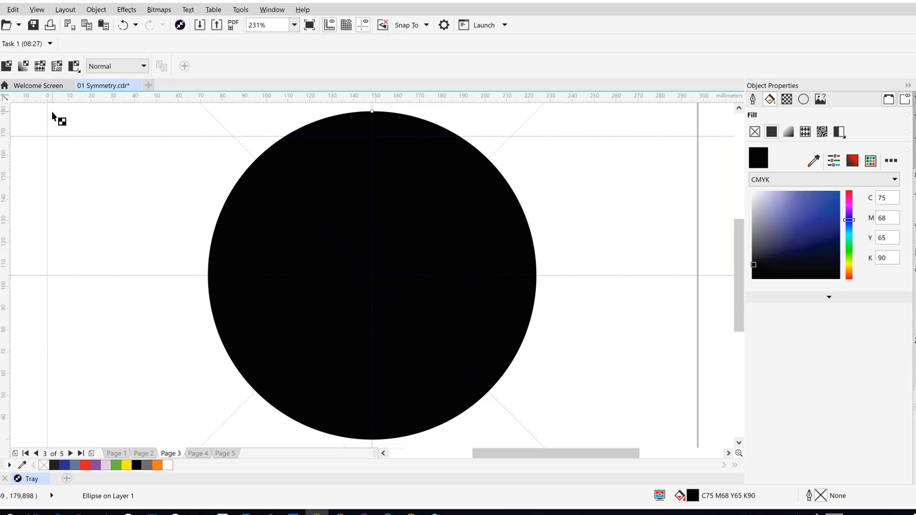
left_click(23, 67)
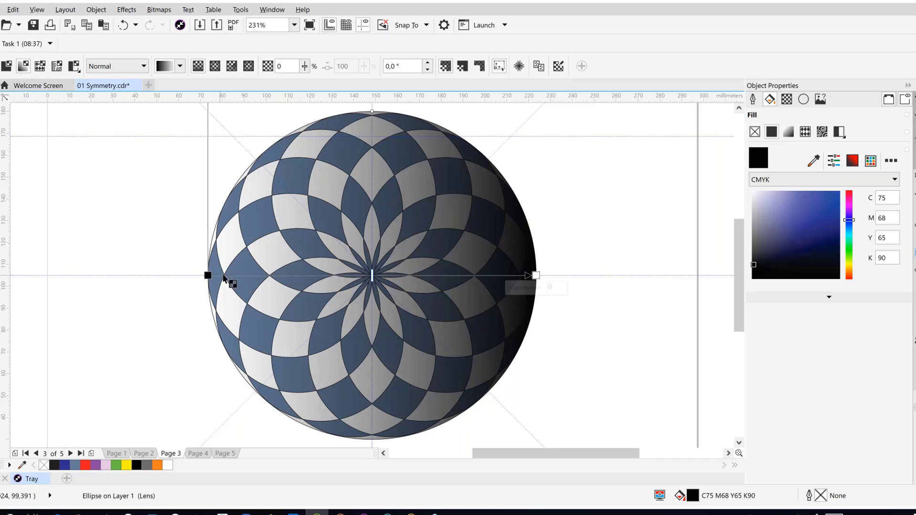
left_click(143, 68)
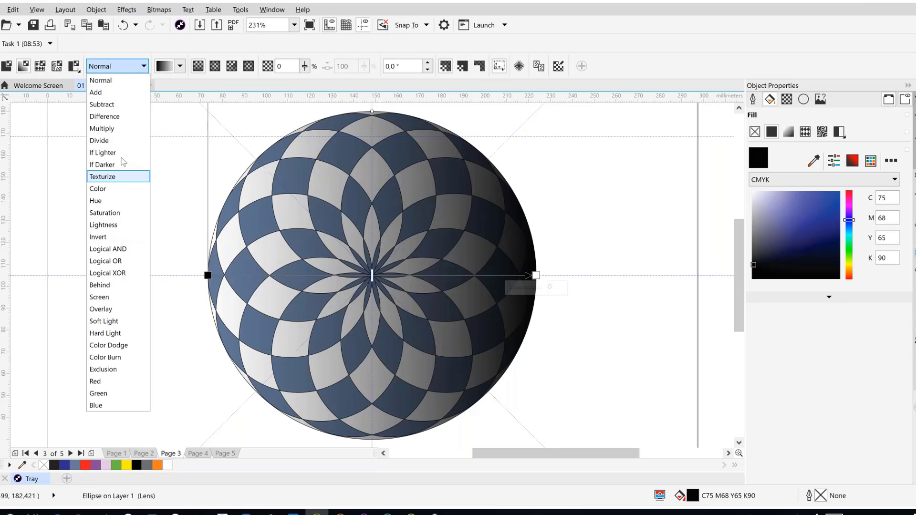
left_click(122, 129)
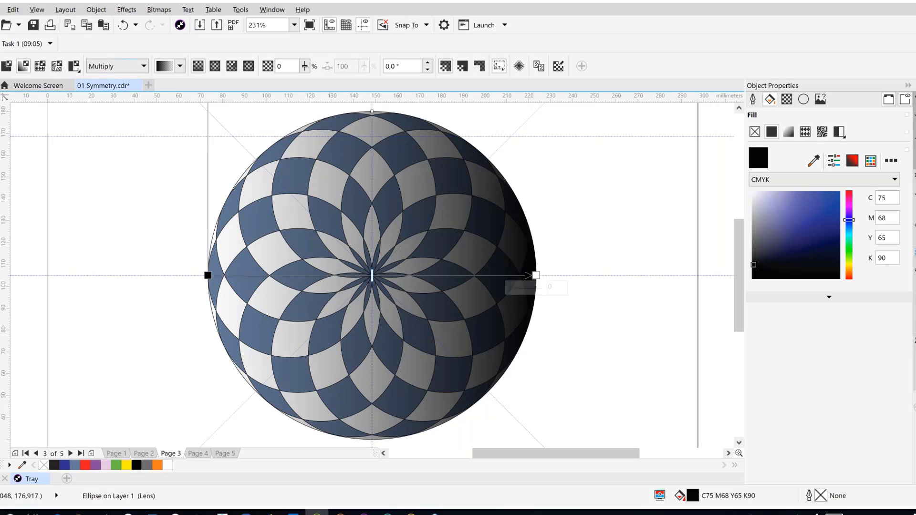
key("space")
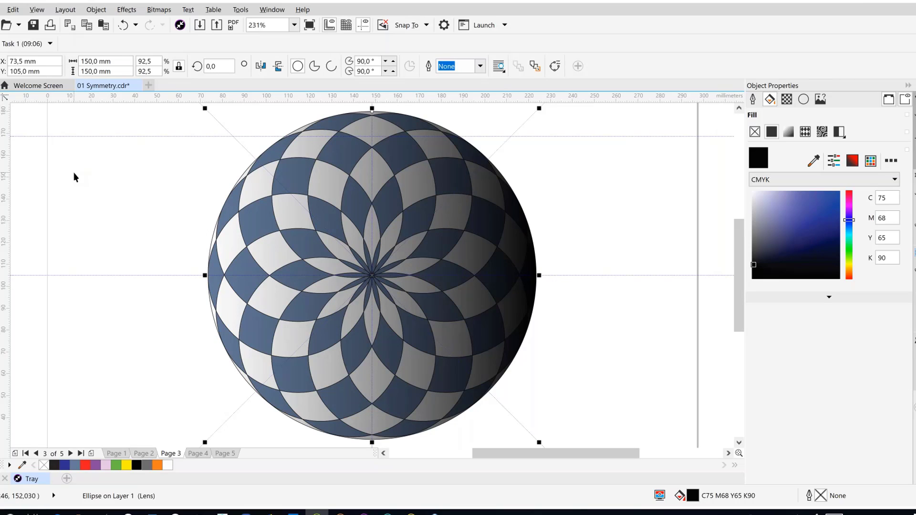
Step: Draw a flat ellipse about 130 by 13 mm centered below the sphere, without outline and filled with black (K100)
scroll(73, 173, "down", 2)
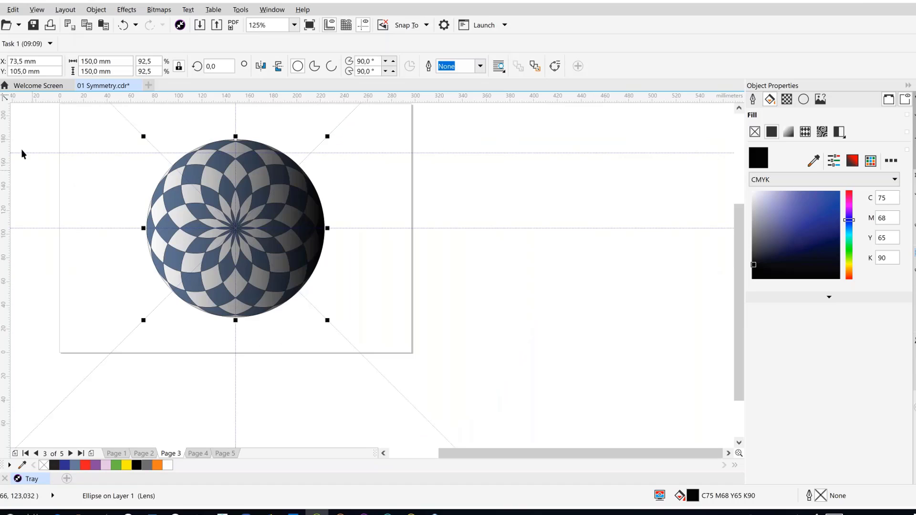
key("z")
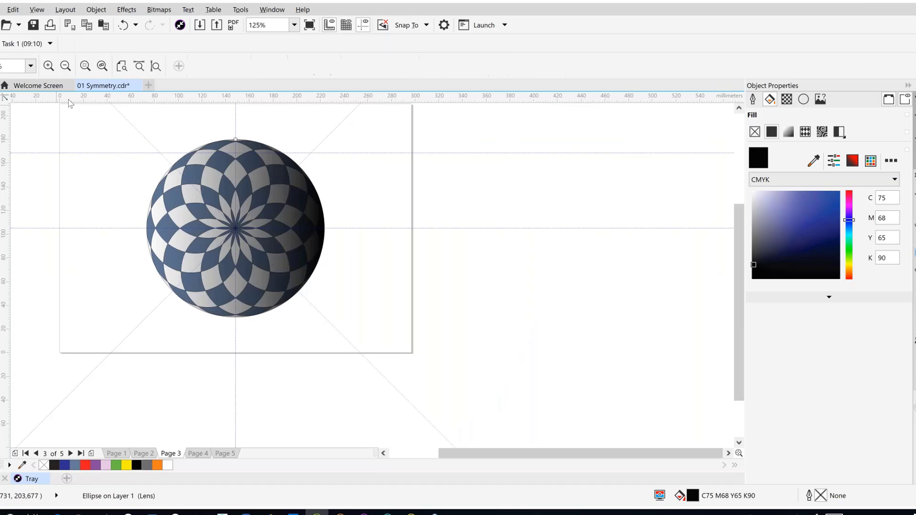
left_click(122, 66)
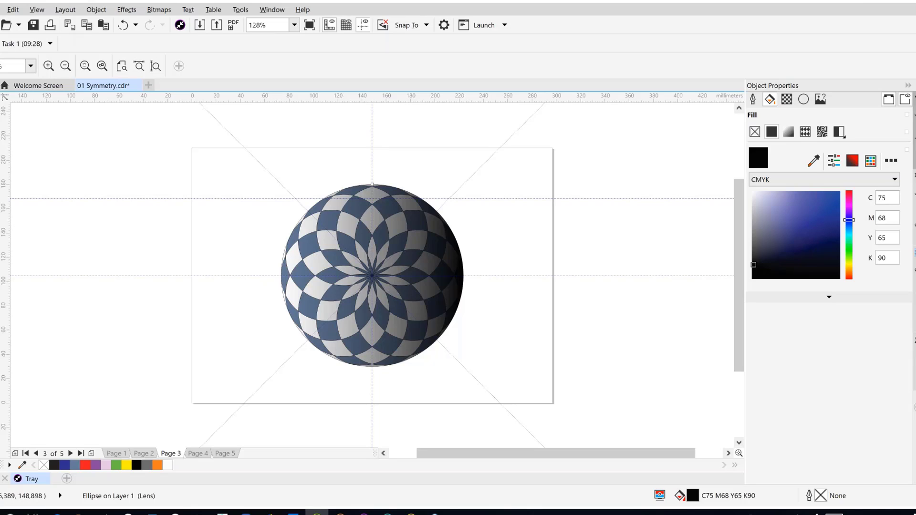
key("F7")
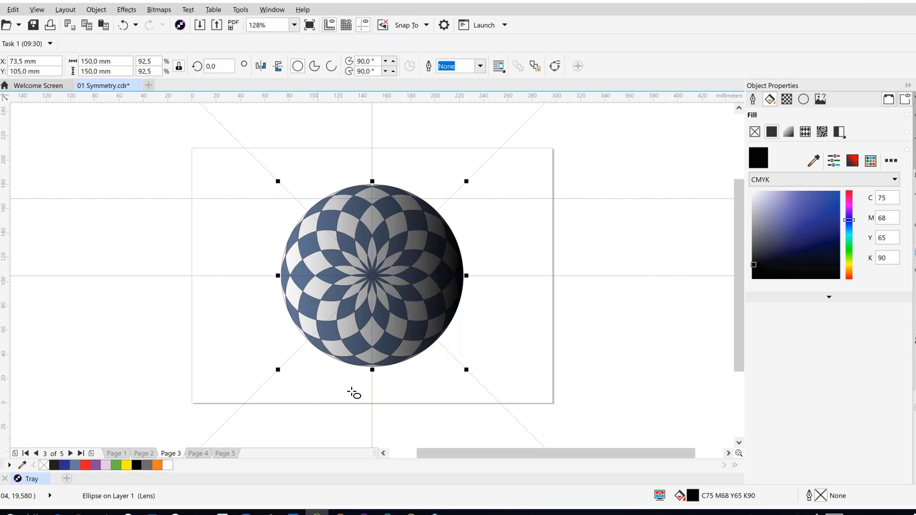
left_click_drag(373, 390, 451, 398)
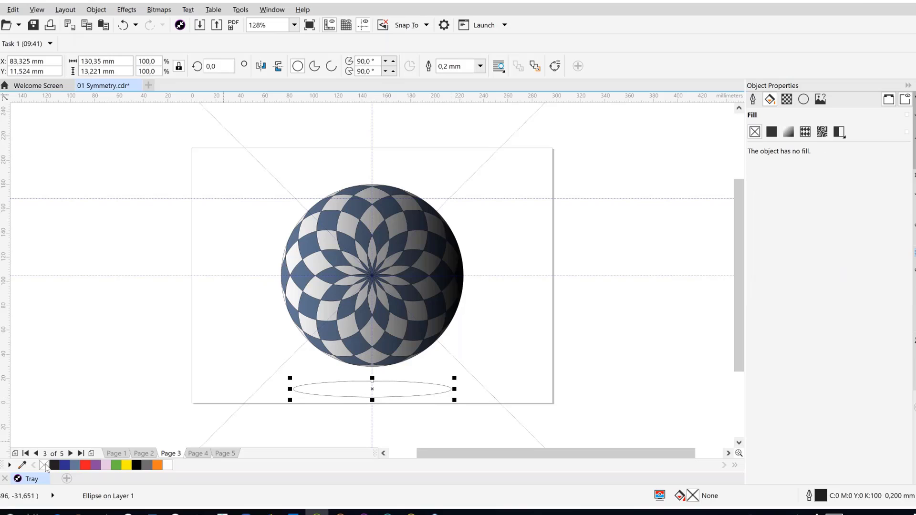
right_click(44, 465)
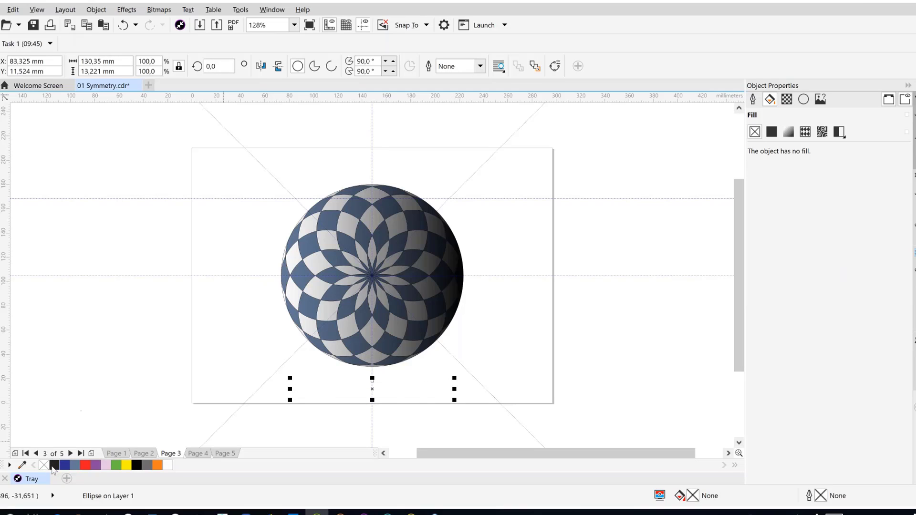
left_click(54, 468)
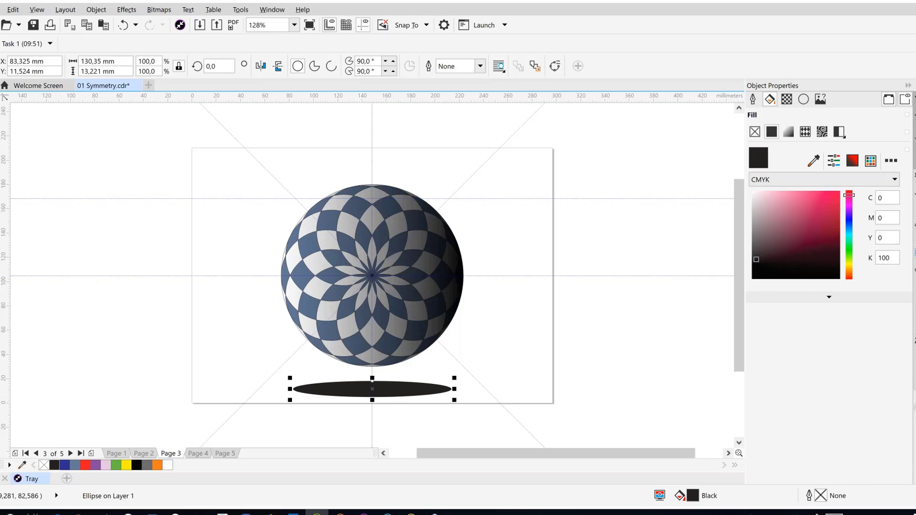
Step: Add a drop shadow to the black ellipse, offset about -3.5 mm horizontally and -6 mm vertically, with feathering 55
left_click(3, 306)
left_click(11, 309)
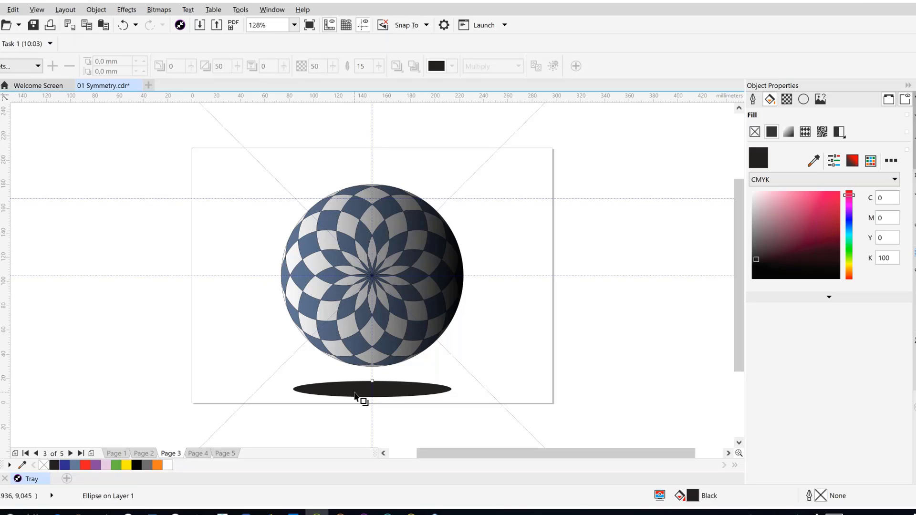
left_click_drag(354, 400, 364, 408)
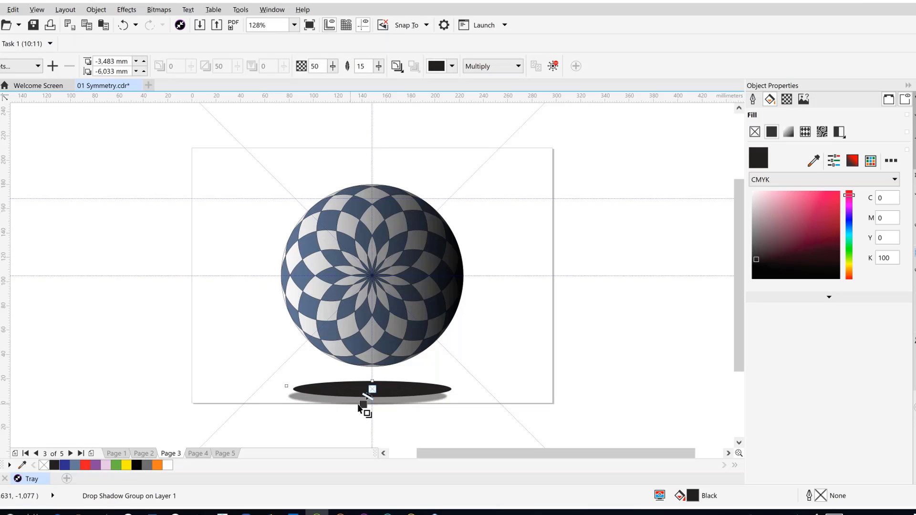
left_click(379, 66)
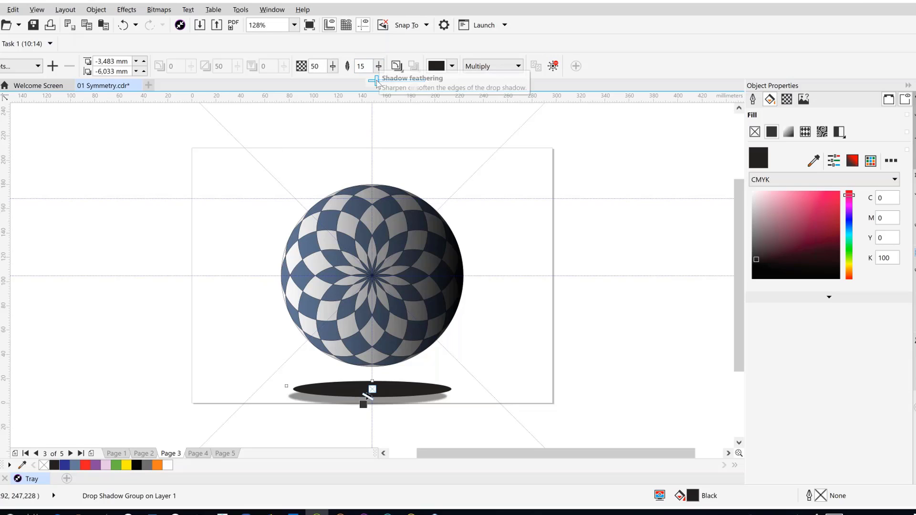
left_click(385, 82)
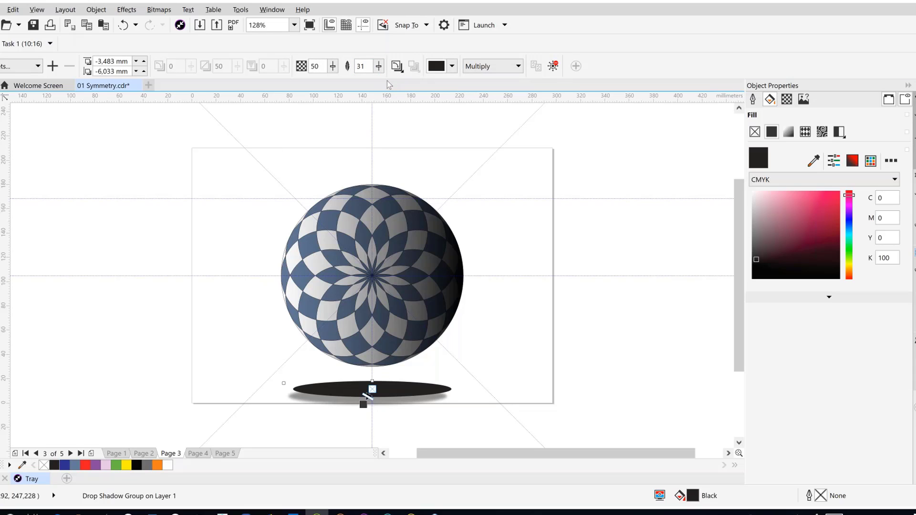
left_click(379, 67)
left_click(387, 81)
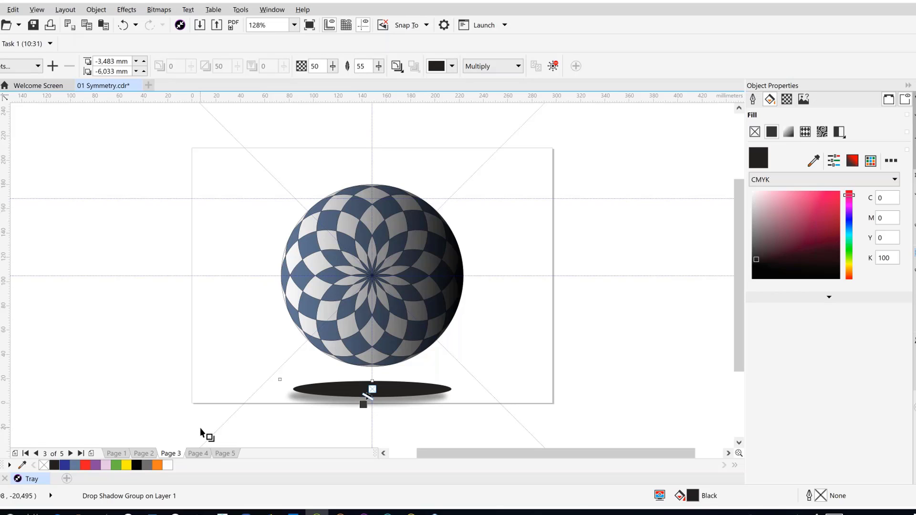
left_click(93, 10)
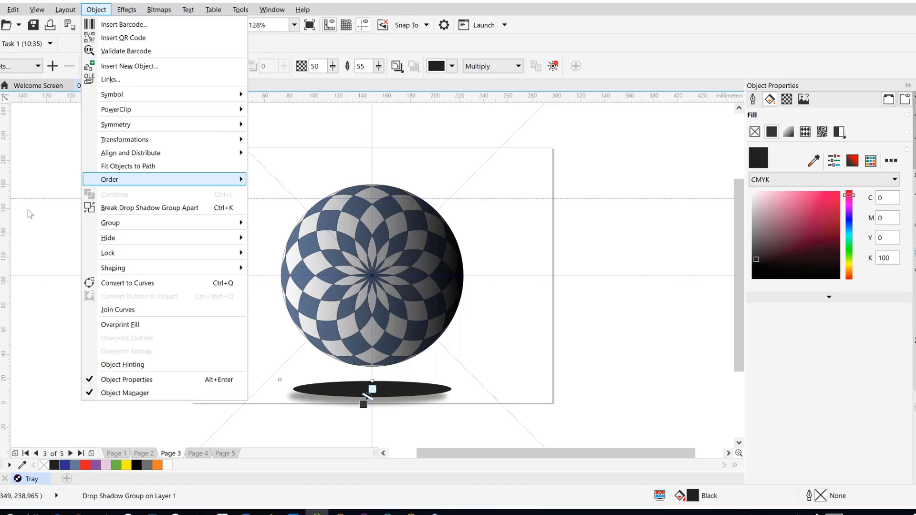
left_click(29, 159)
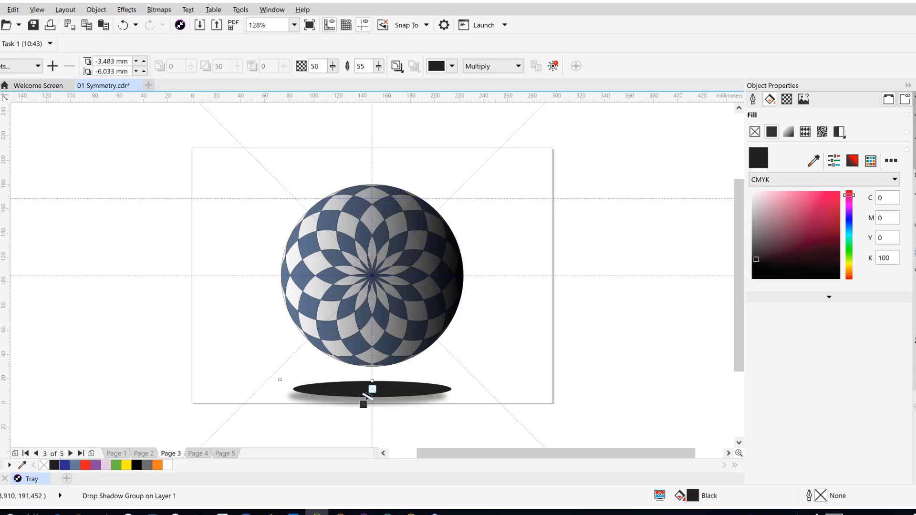
Step: Apply a uniform transparency of 100 to the black ellipse of the drop shadow group
key("space")
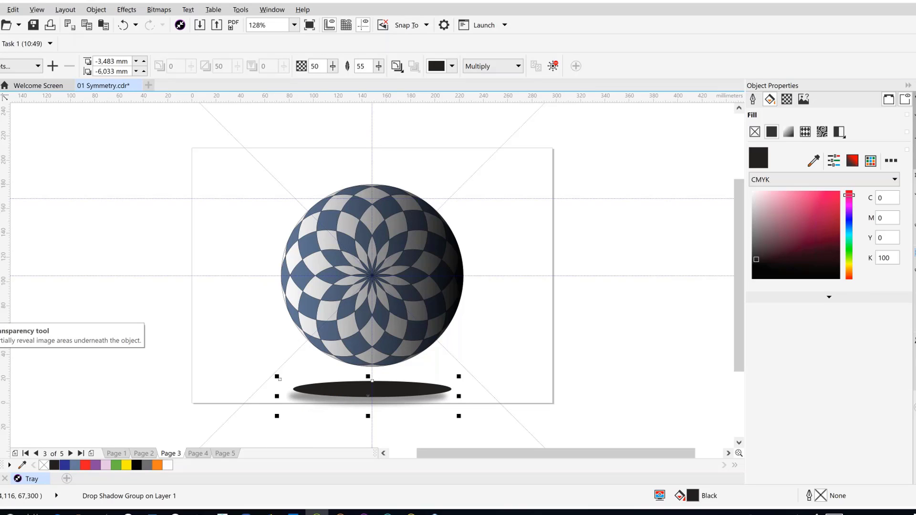
left_click(0, 314)
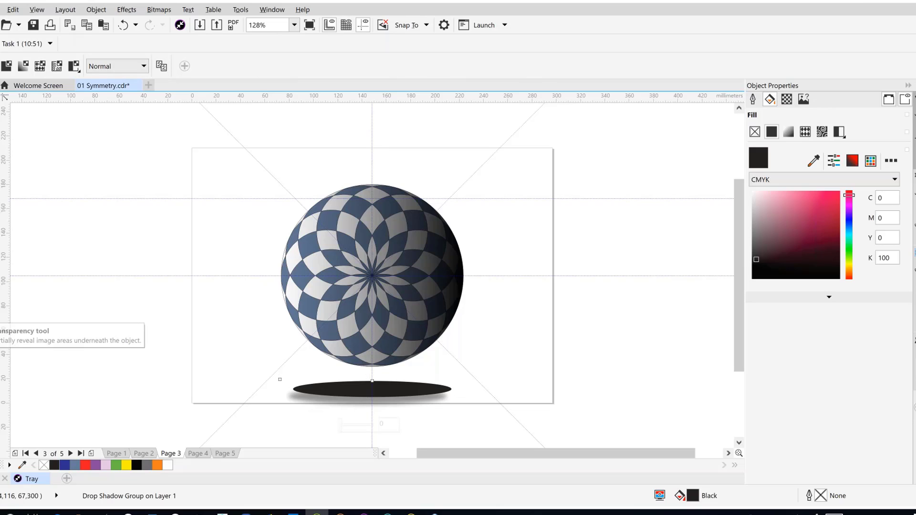
left_click(7, 66)
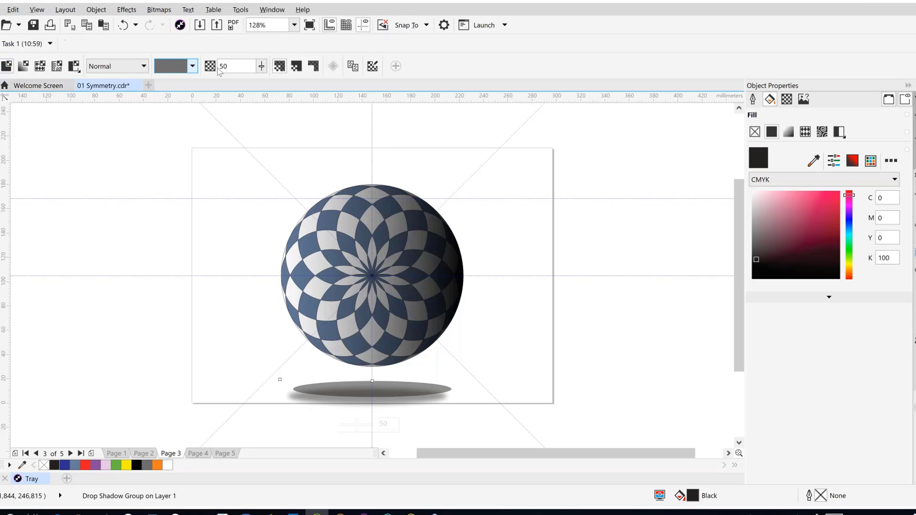
left_click(261, 66)
left_click_drag(259, 82, 287, 85)
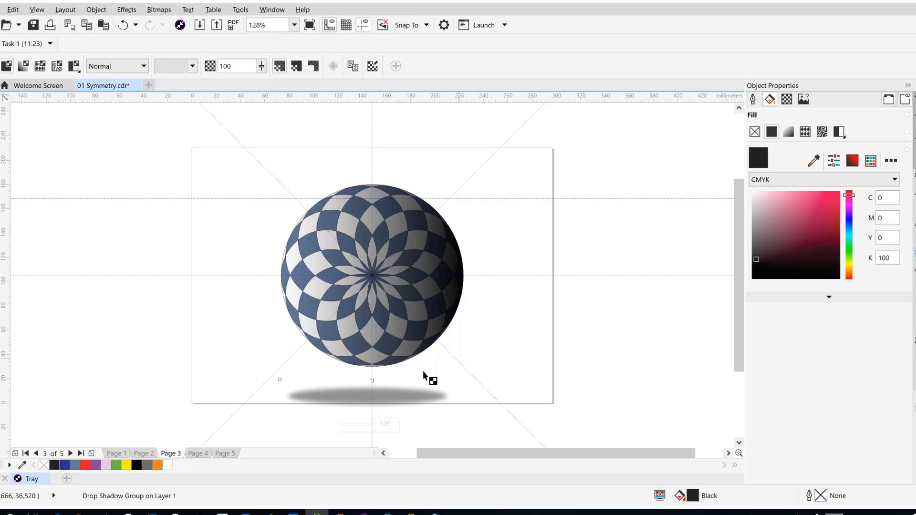
Step: Go to Page 4 and add a page frame rectangle matching the A4 landscape page
left_click(201, 454)
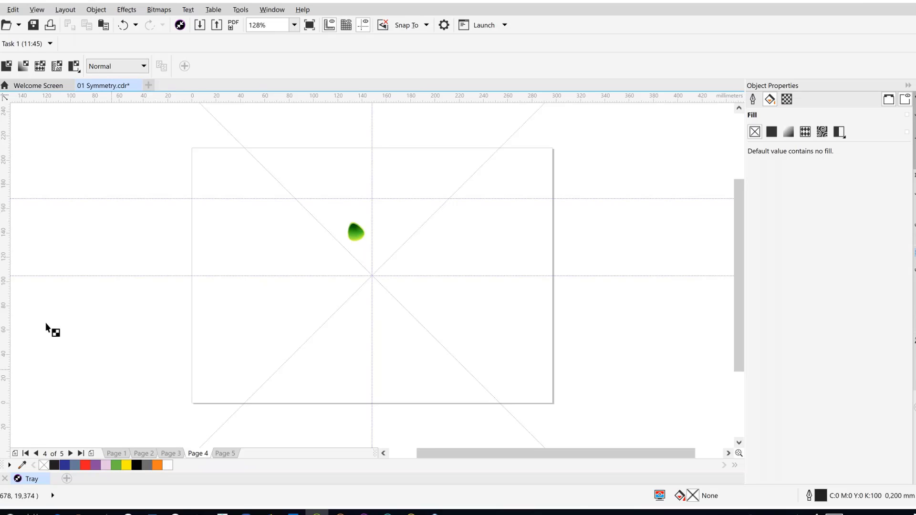
key("space")
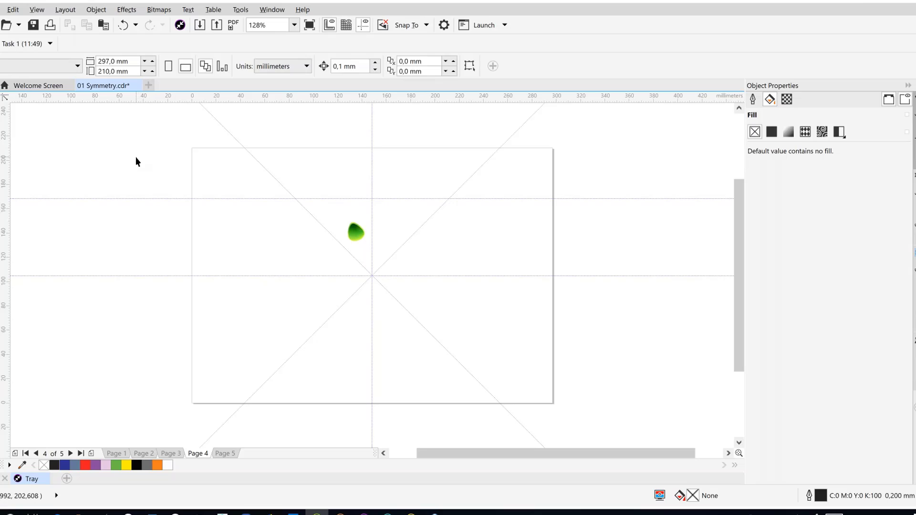
double_click(192, 164)
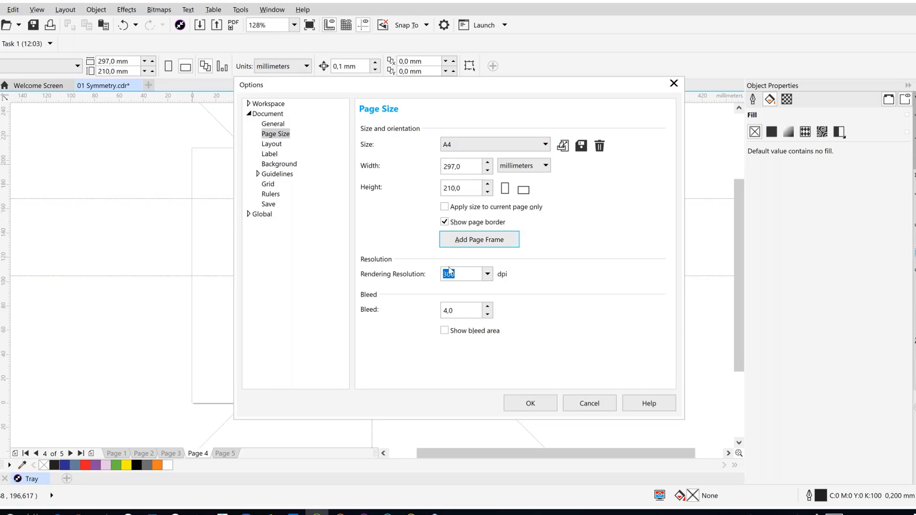
left_click(530, 404)
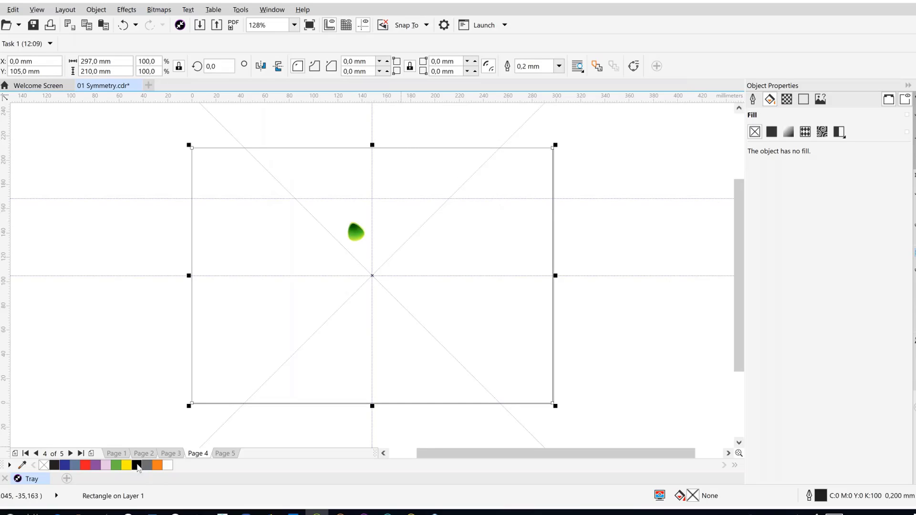
Step: Fill the page frame rectangle with black and create a new symmetry from the green petal group
left_click(137, 465)
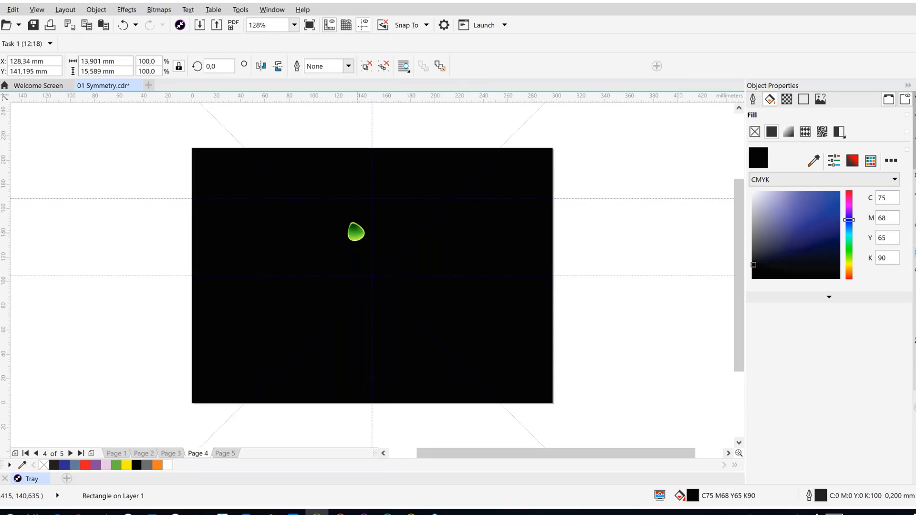
left_click(356, 232)
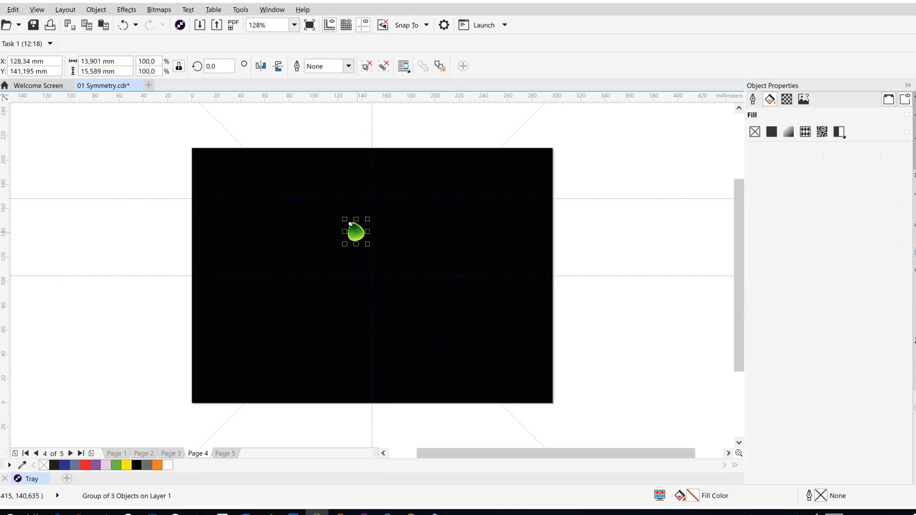
right_click(353, 235)
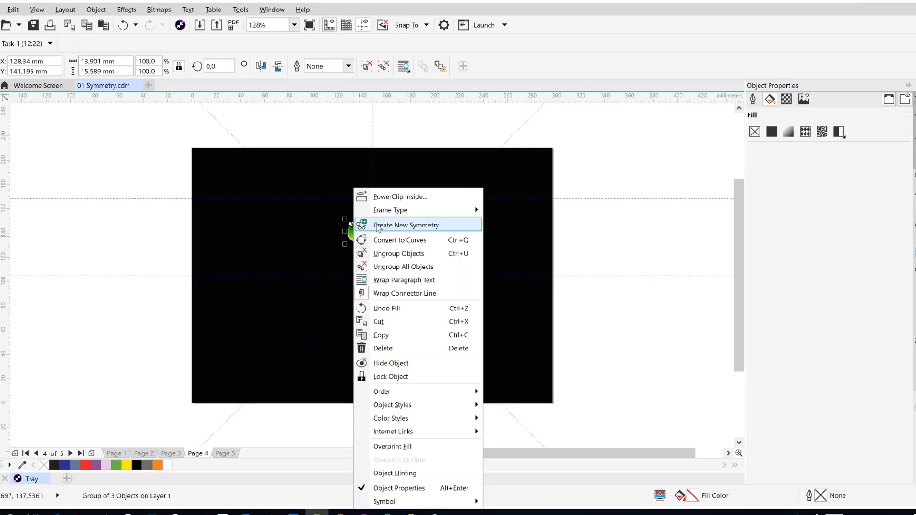
left_click(406, 225)
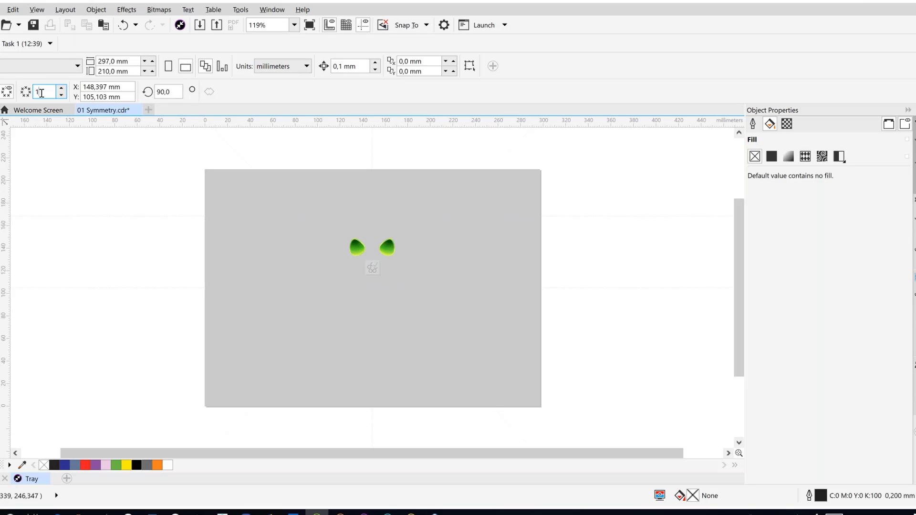
Step: Set the petal symmetry to 12 mirror lines and finish editing the symmetry
type("2")
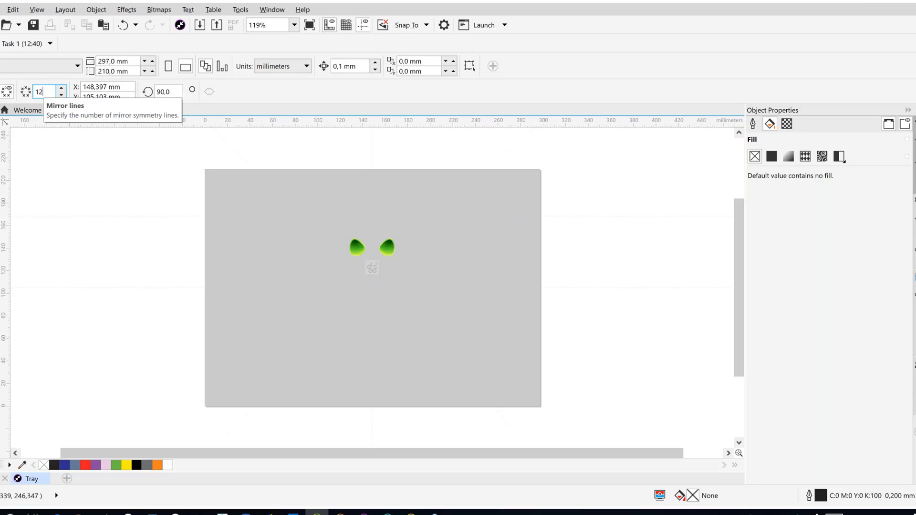
key("Return")
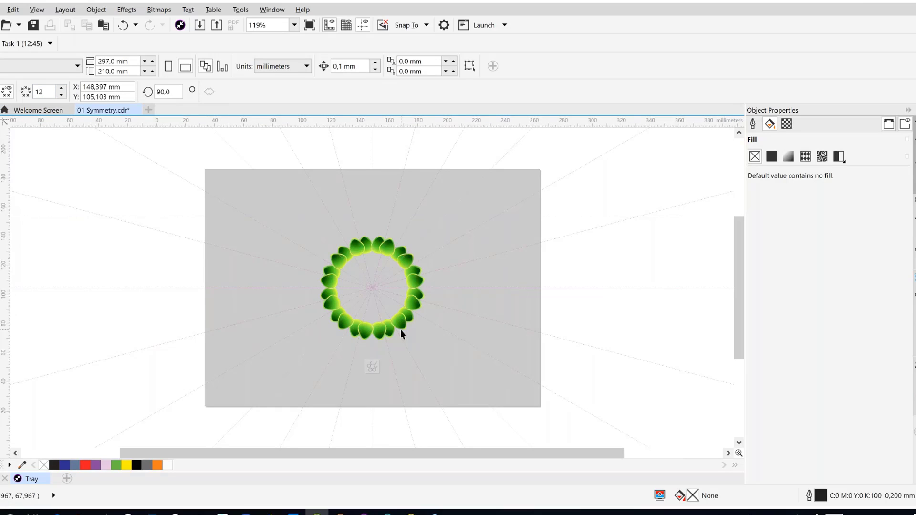
scroll(400, 329, "up", 2)
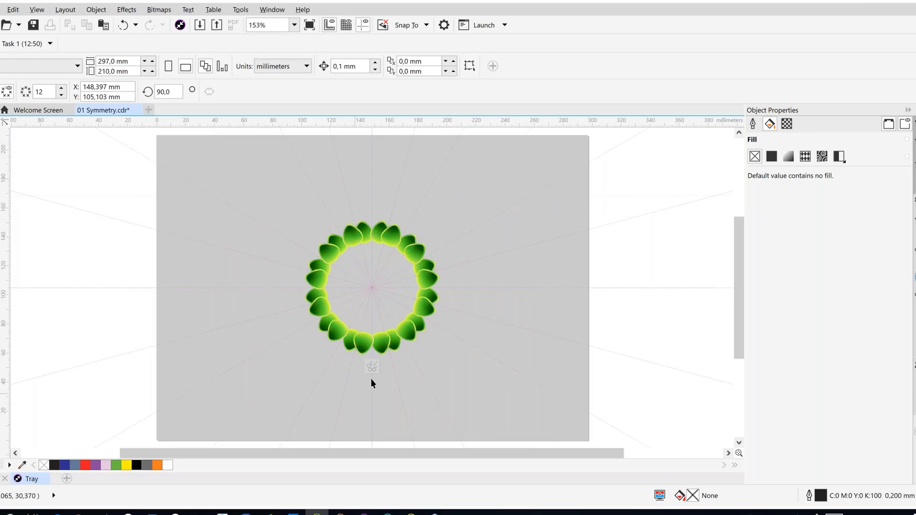
left_click(376, 368)
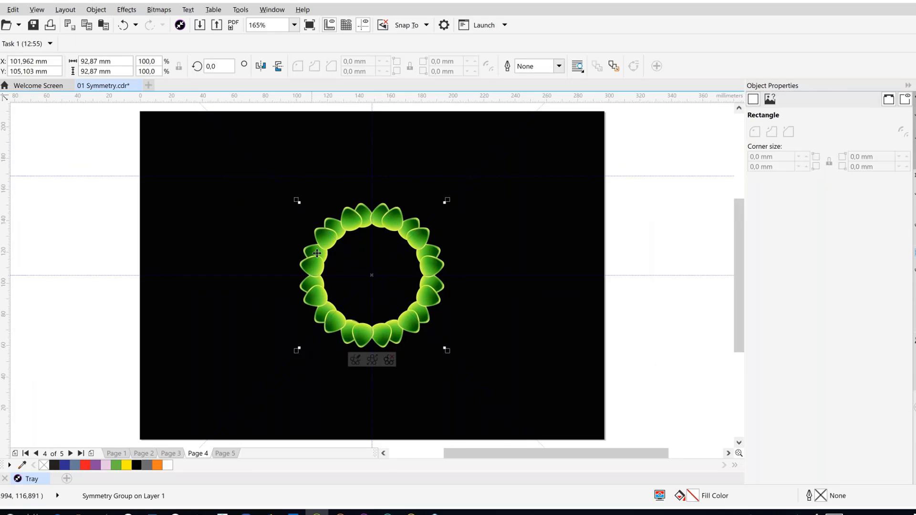
Step: Make a concentric duplicate of the petal ring, scaled to about 88.2% and rotated to 345 degrees
left_click(329, 244)
left_click(14, 11)
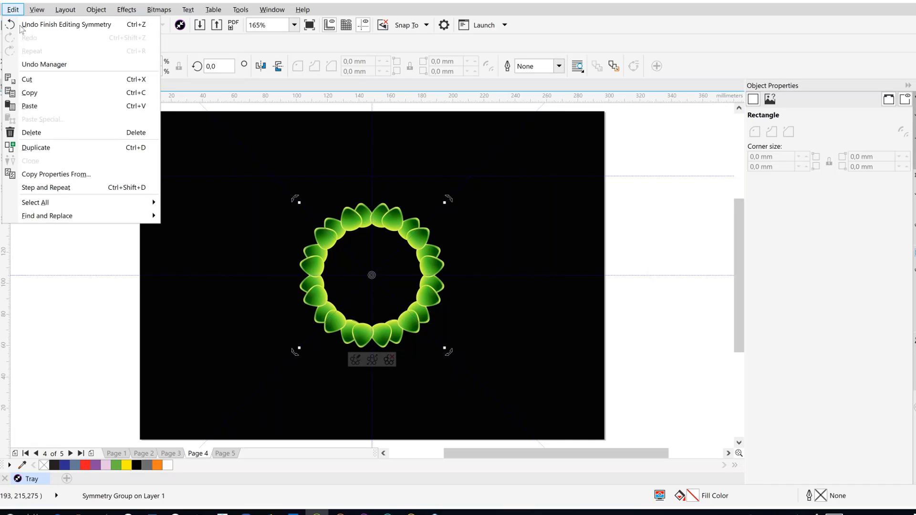
left_click(69, 154)
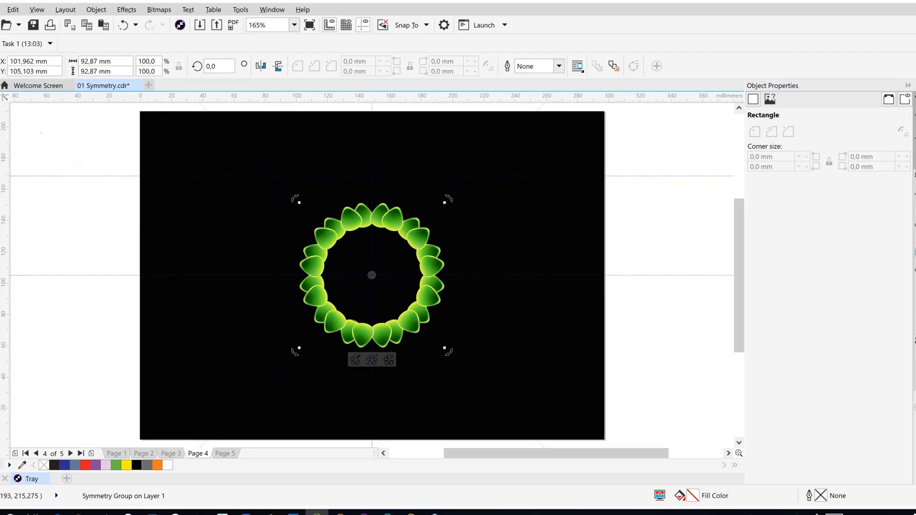
left_click(307, 246)
left_click_drag(301, 200, 304, 207)
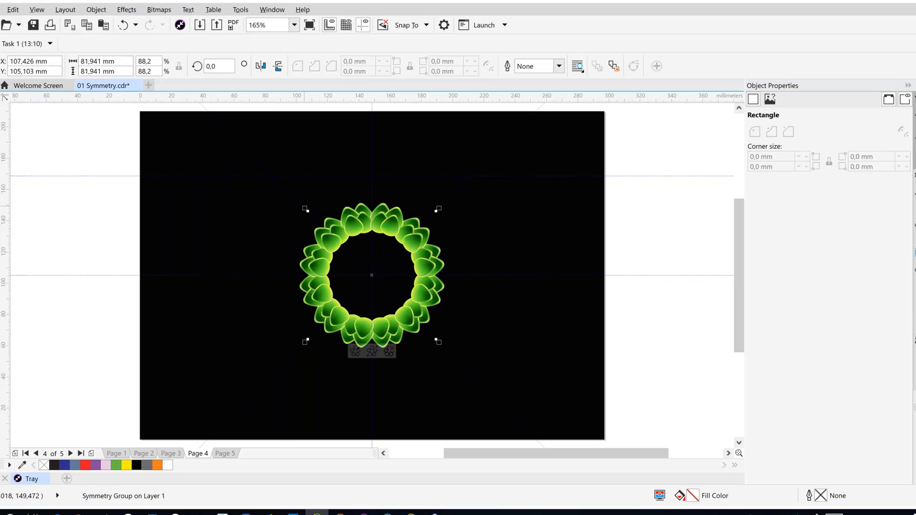
left_click(336, 238)
left_click_drag(302, 208, 321, 193)
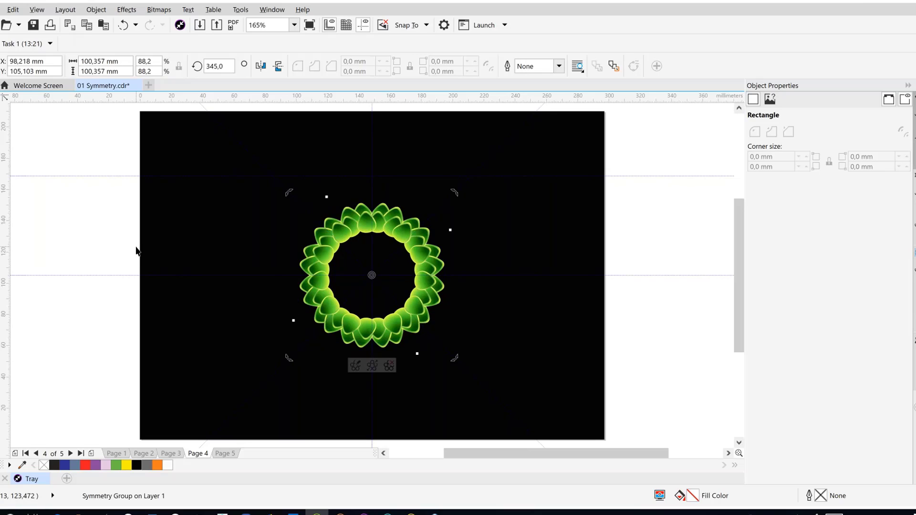
Step: Repeat the scaled and rotated duplicate of the petal ring seven times toward the flower's center
key("ctrl+d")
key("ctrl+d")
key("ctrl+d")
key("ctrl+d")
key("ctrl+d")
key("ctrl+d")
key("ctrl+d")
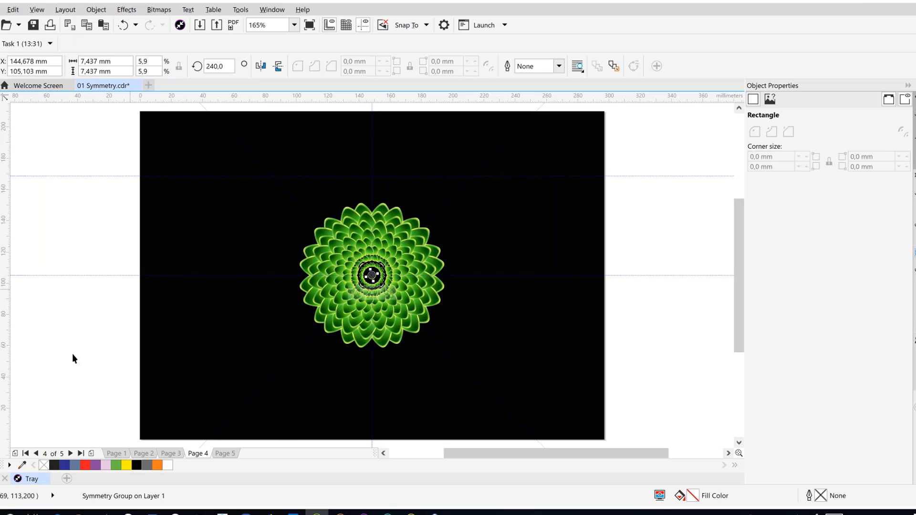
Step: Show the red and yellow flower on Page 5 and close 01 Symmetry.cdr without saving its changes
left_click(229, 456)
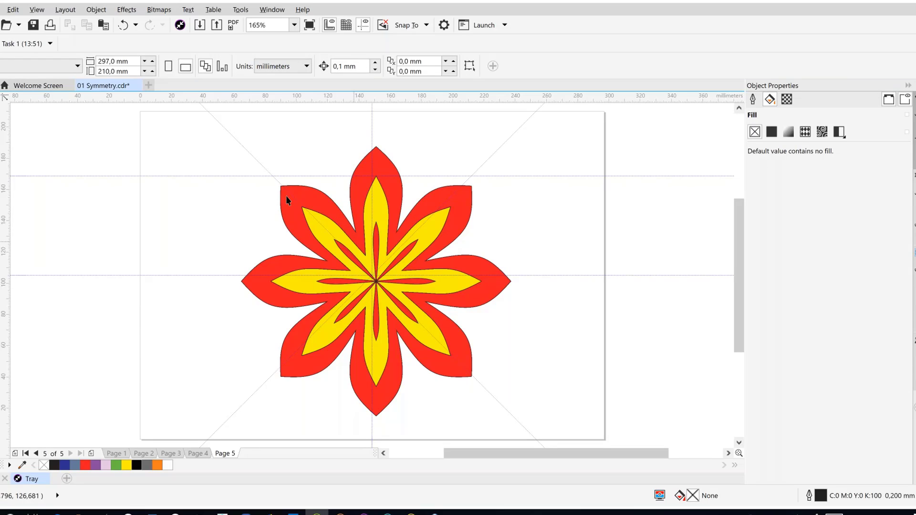
left_click(136, 85)
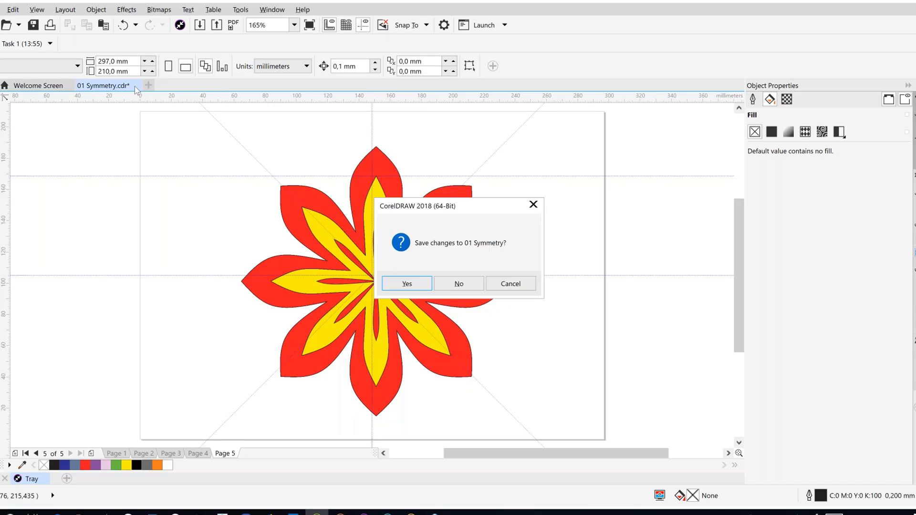
left_click(459, 285)
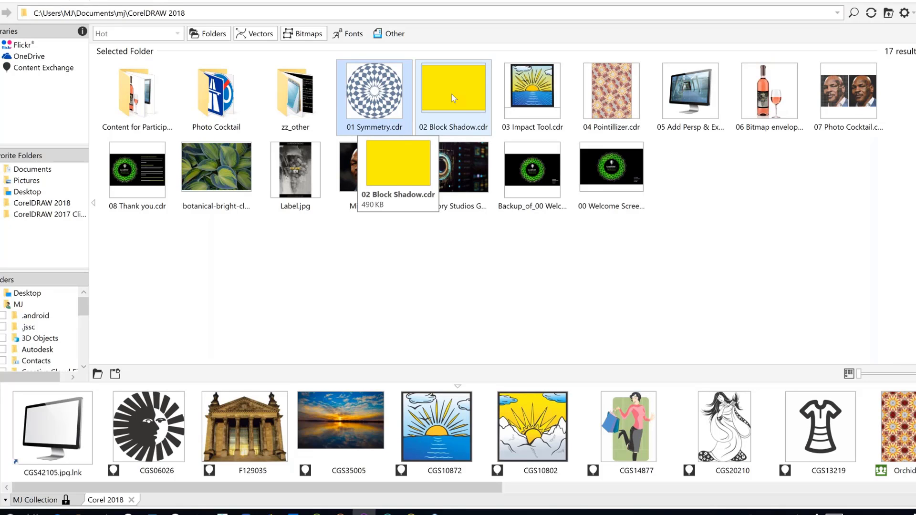
Step: Open 02 Block Shadow.cdr, select the yellow Hello text in Wireframe view, and restore Enhanced view
double_click(454, 98)
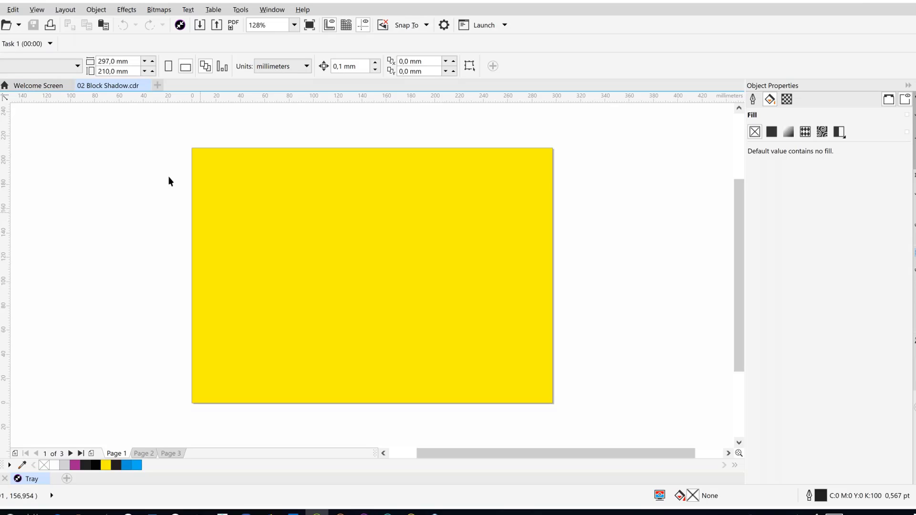
left_click(40, 12)
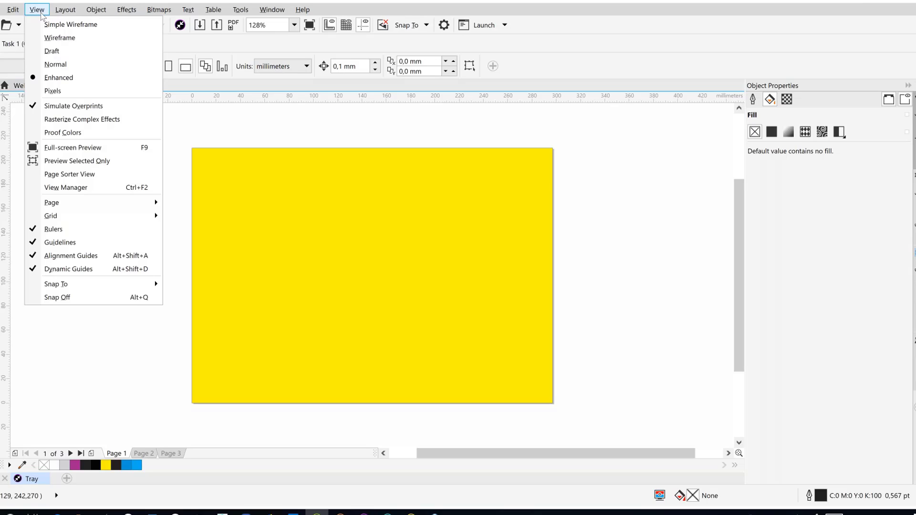
left_click(49, 38)
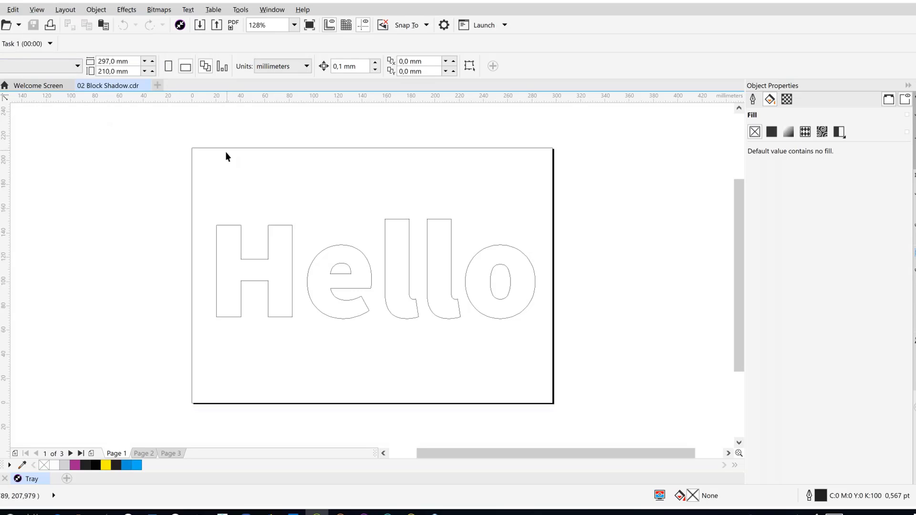
left_click(215, 252)
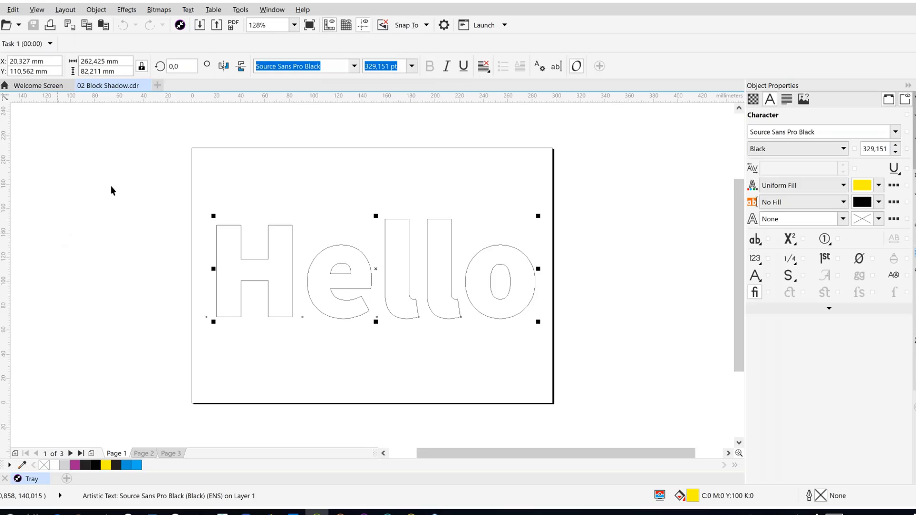
left_click(37, 9)
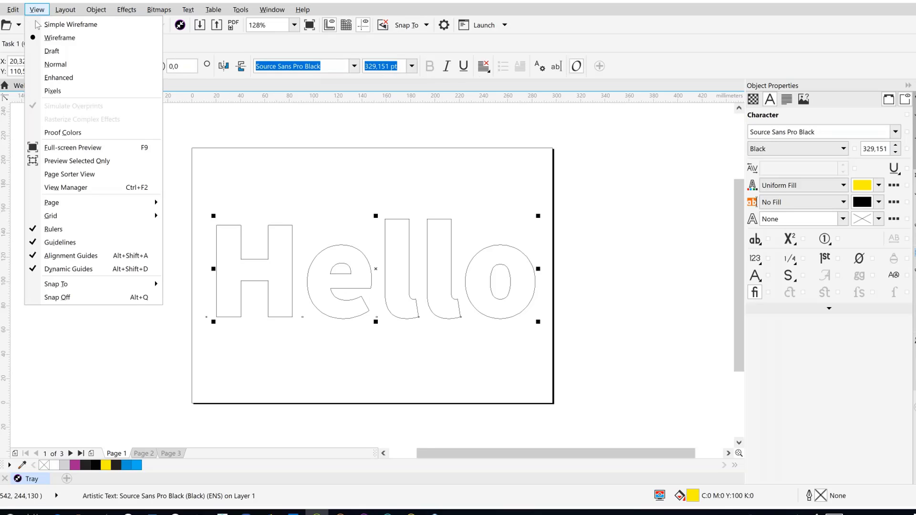
left_click(48, 78)
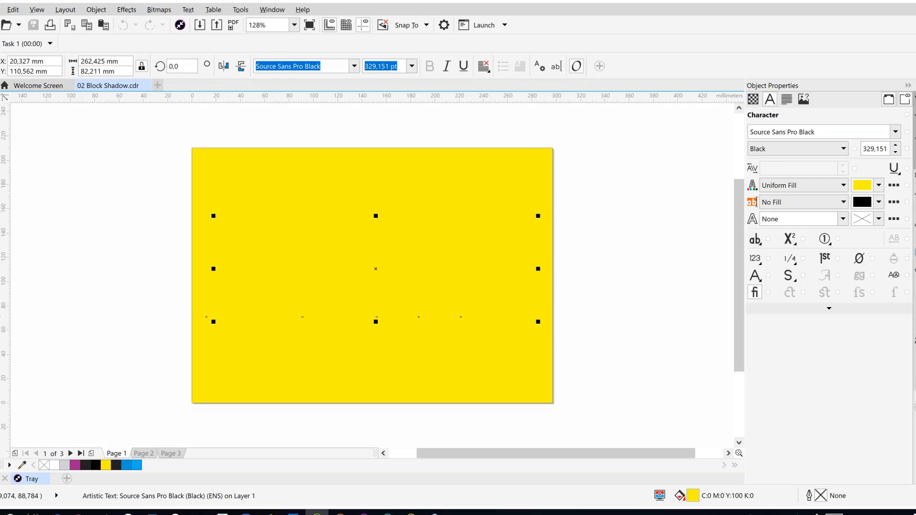
Step: Add a drop shadow to the Hello text, offset about 1.5 mm horizontally and -3.2 mm vertically, and inspect it on the letter H
left_click(1, 306)
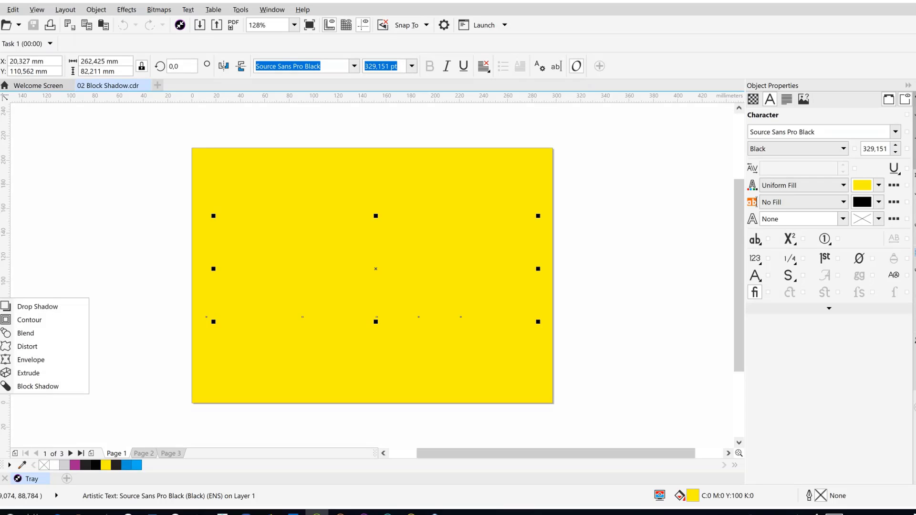
left_click(14, 307)
left_click_drag(315, 276, 399, 317)
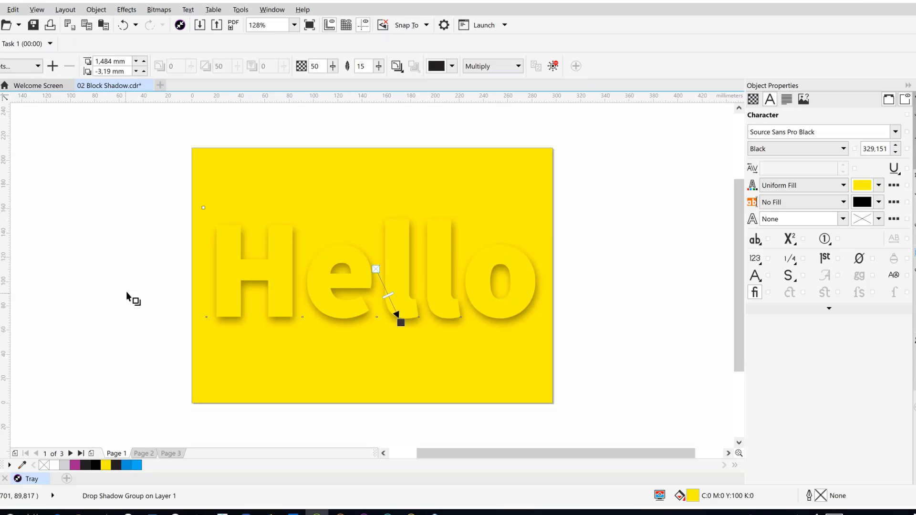
left_click_drag(221, 213, 276, 274)
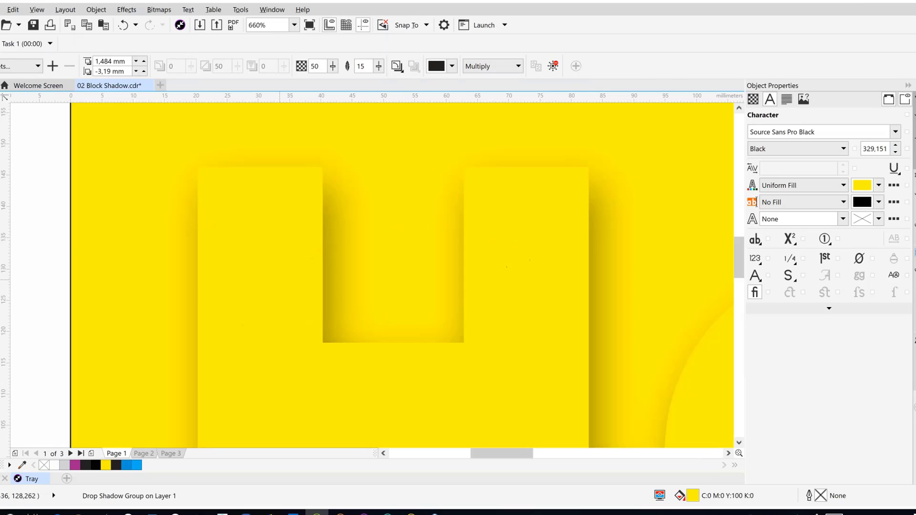
key("F4")
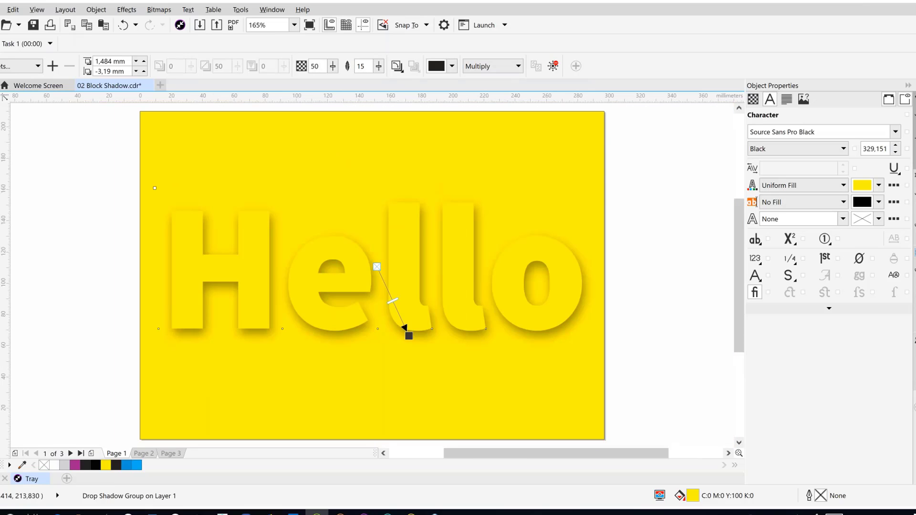
Step: Choose Gaussian Blur as the feathering direction of the Hello text's shadow and undo the drop shadow
left_click(398, 67)
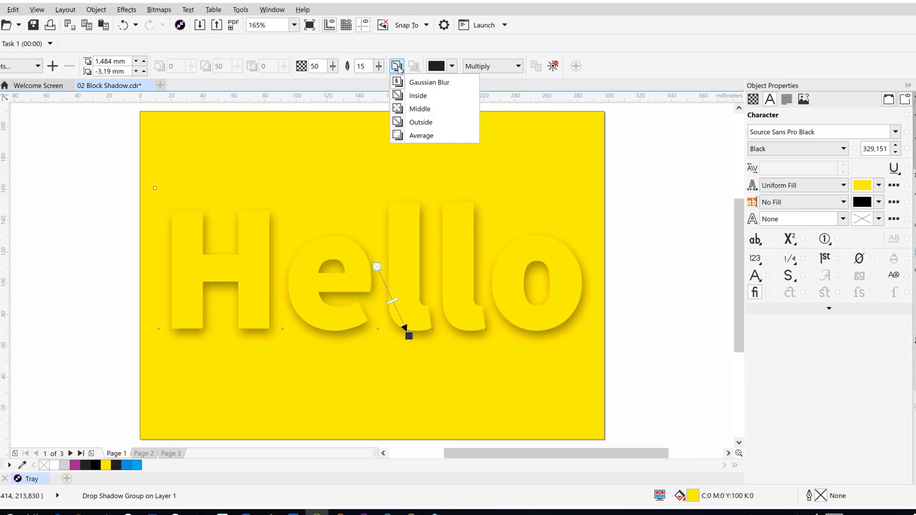
left_click(434, 81)
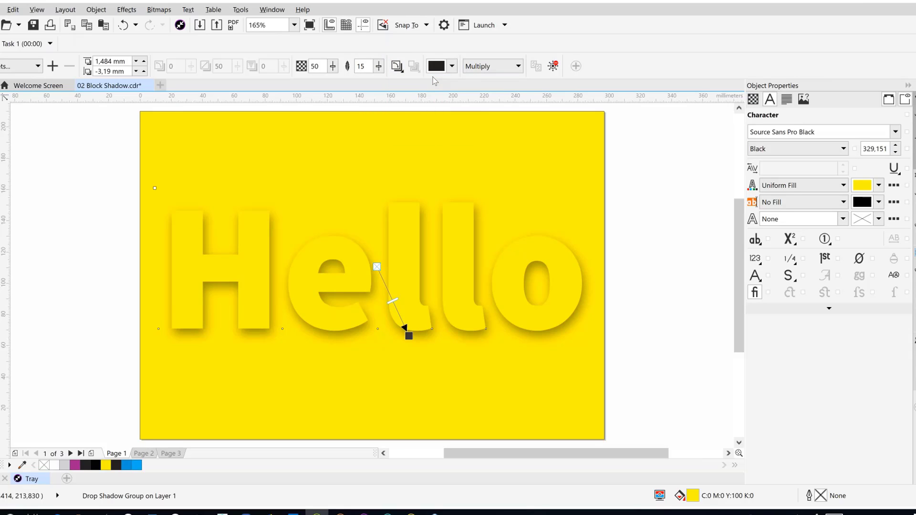
key("ctrl+z")
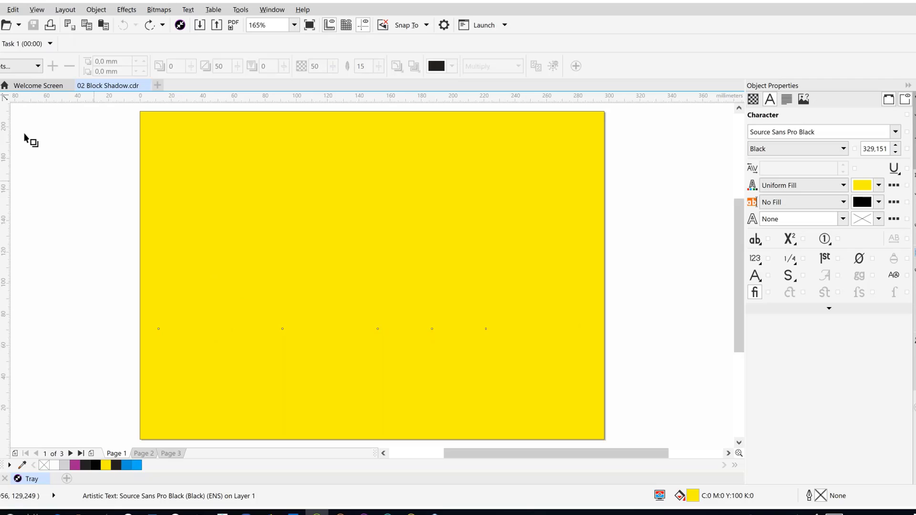
Step: Try a horizontal block shadow on the Hello text with a depth of about 7.2 mm at 0 degrees, and undo it
left_click(245, 333)
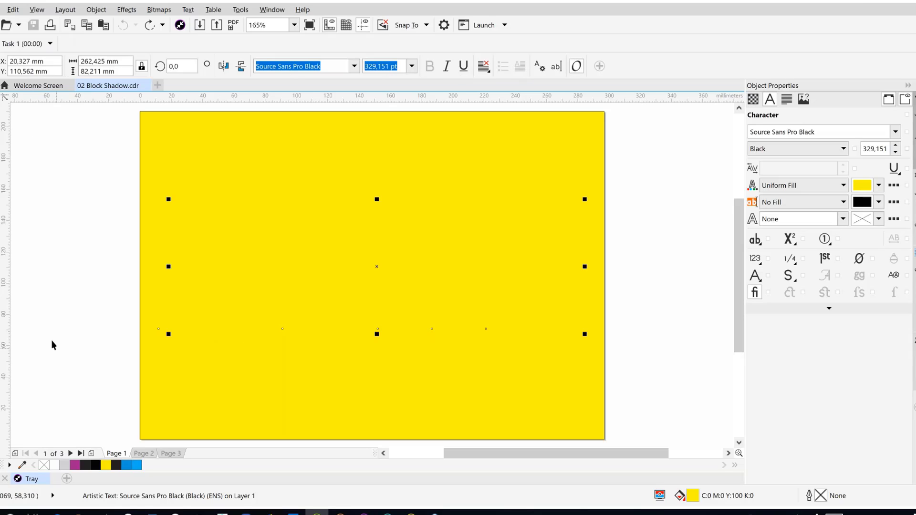
left_click(0, 310)
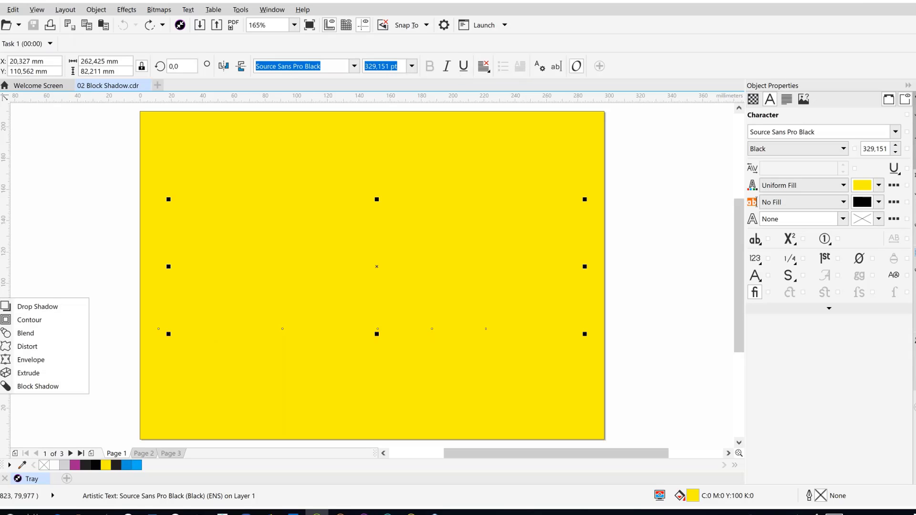
left_click(38, 385)
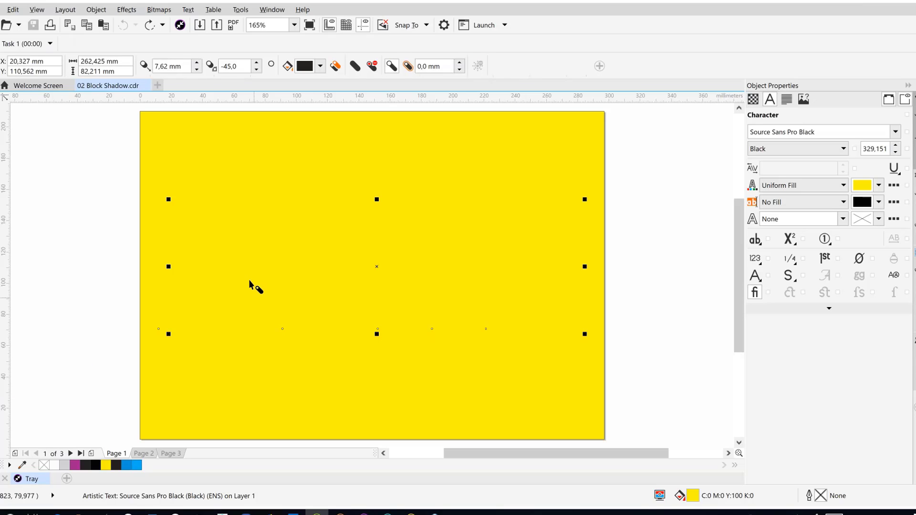
left_click_drag(242, 276, 380, 266)
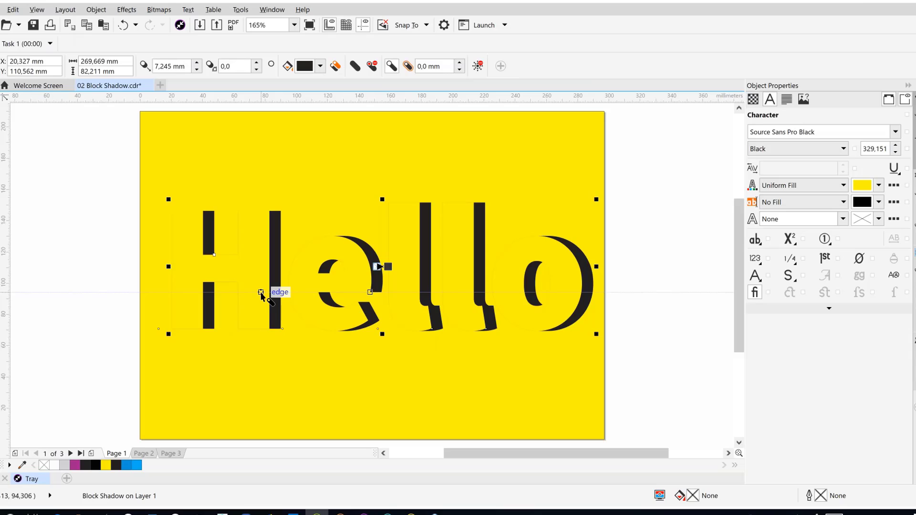
key("ctrl+z")
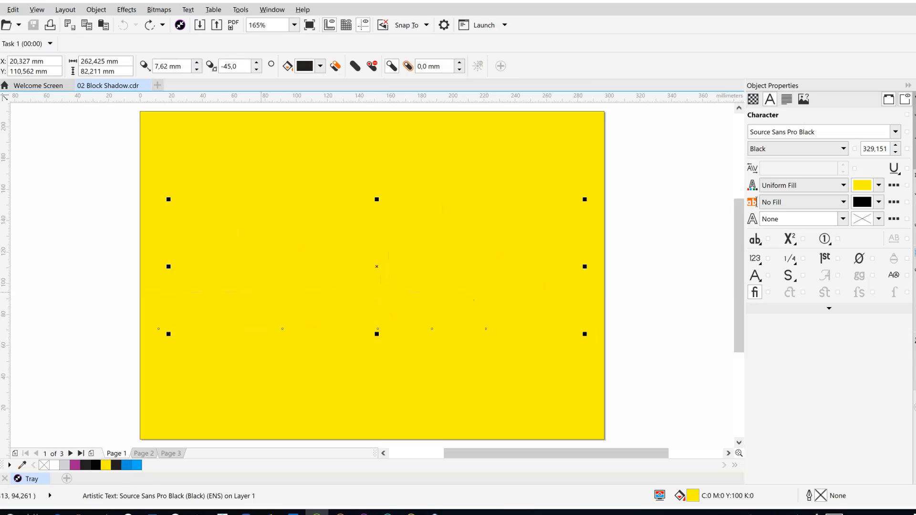
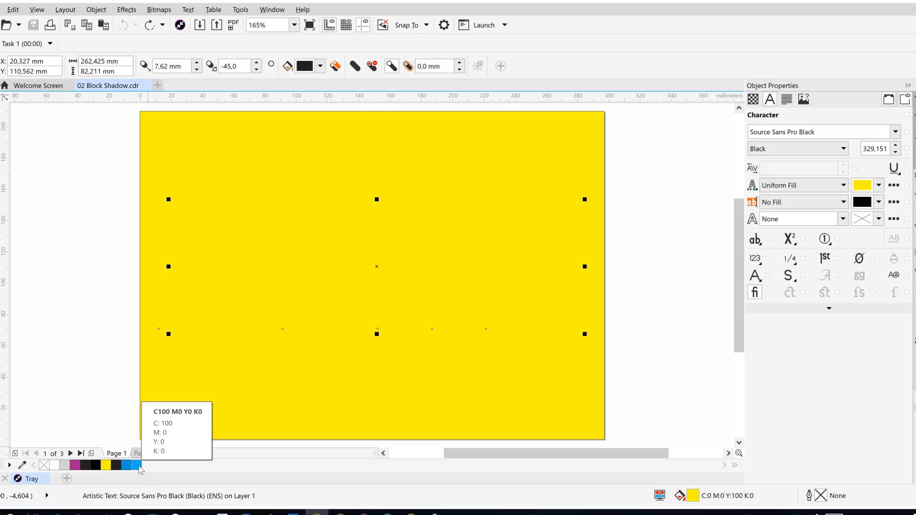
Step: Give the Hello text a cyan outline (C100 M0 Y0 K0) with a width of 10 pt
right_click(136, 465)
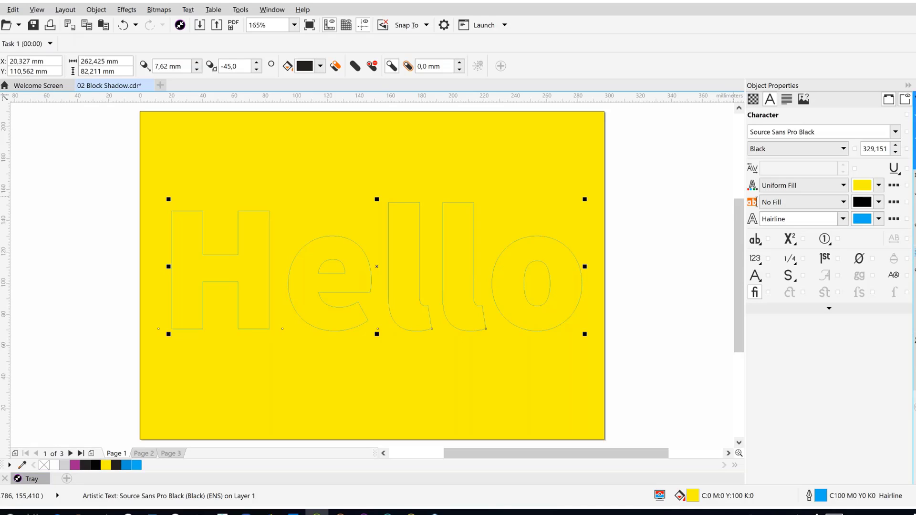
left_click(915, 136)
left_click(915, 135)
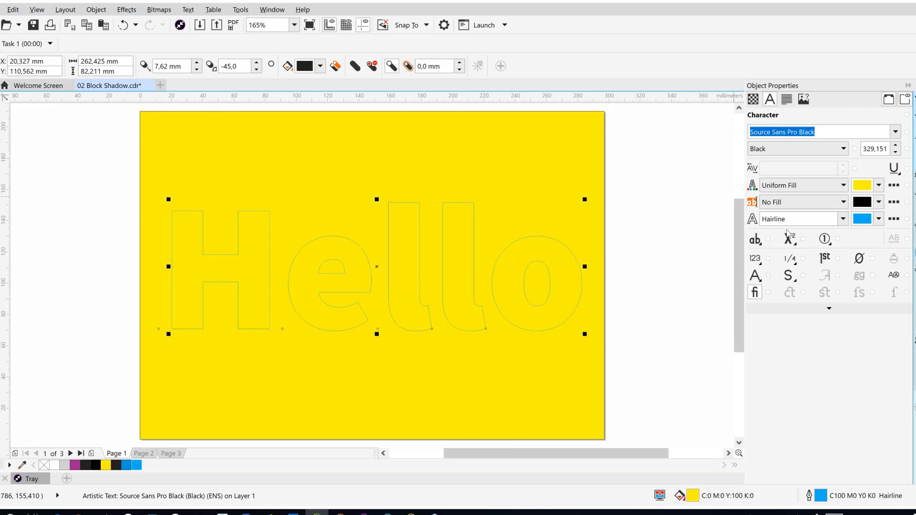
left_click(843, 218)
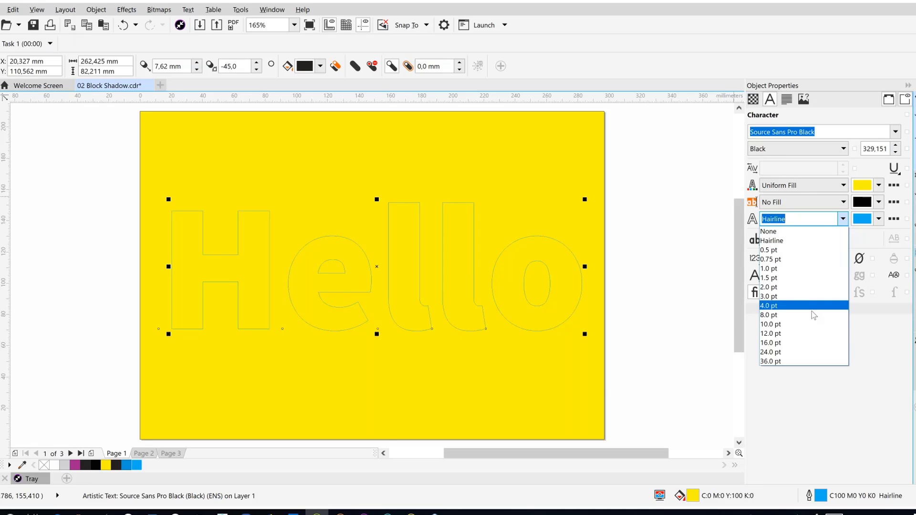
left_click(805, 324)
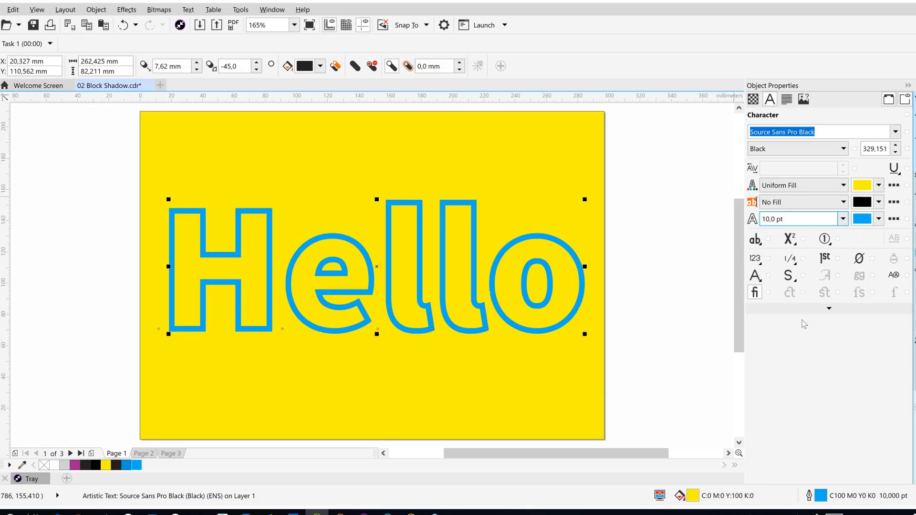
Step: Set the Hello text's outline to overprint and turn off the overprint simulation in the view
right_click(493, 286)
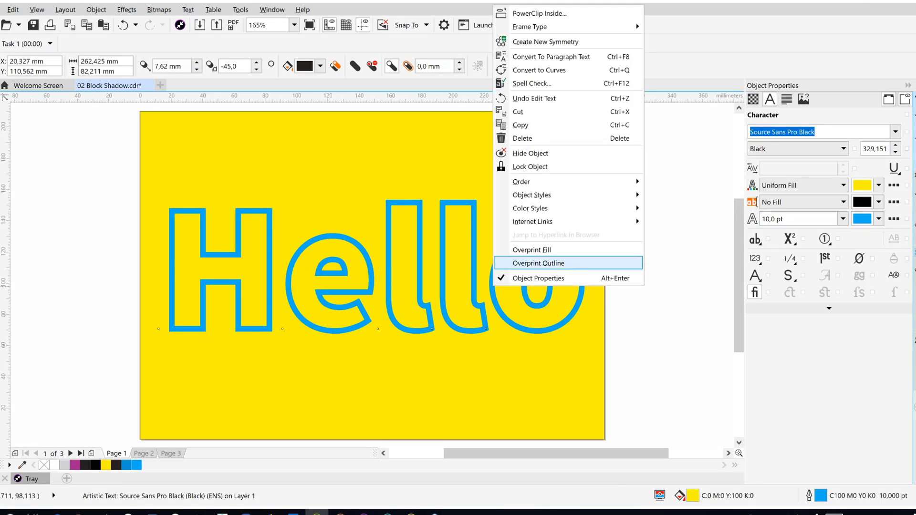
left_click(538, 262)
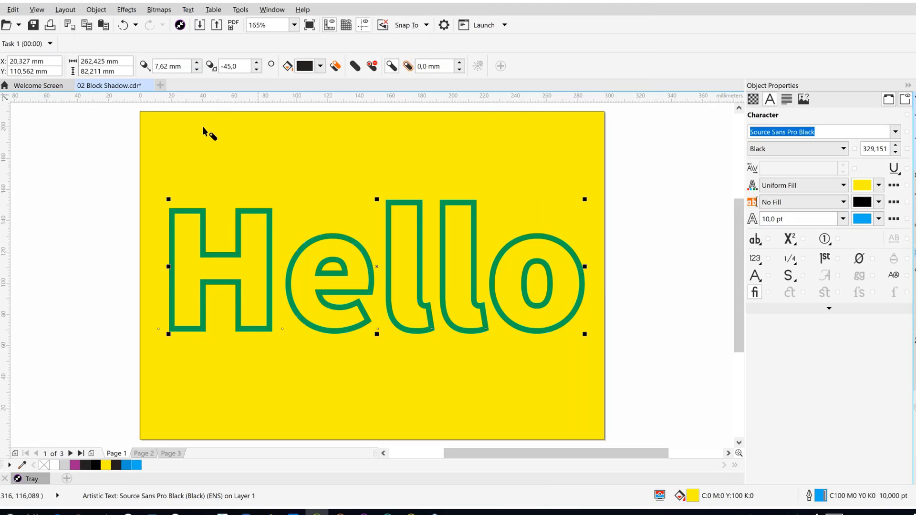
left_click(37, 10)
left_click(65, 105)
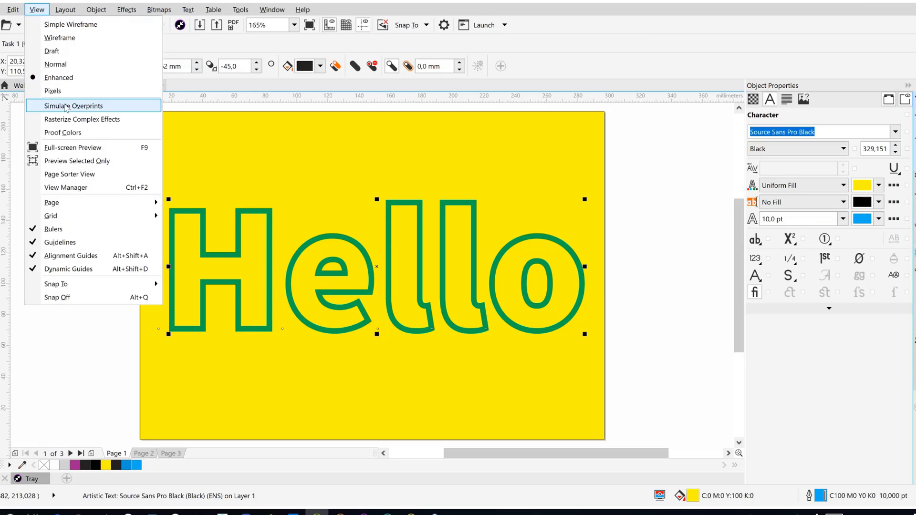
left_click(65, 106)
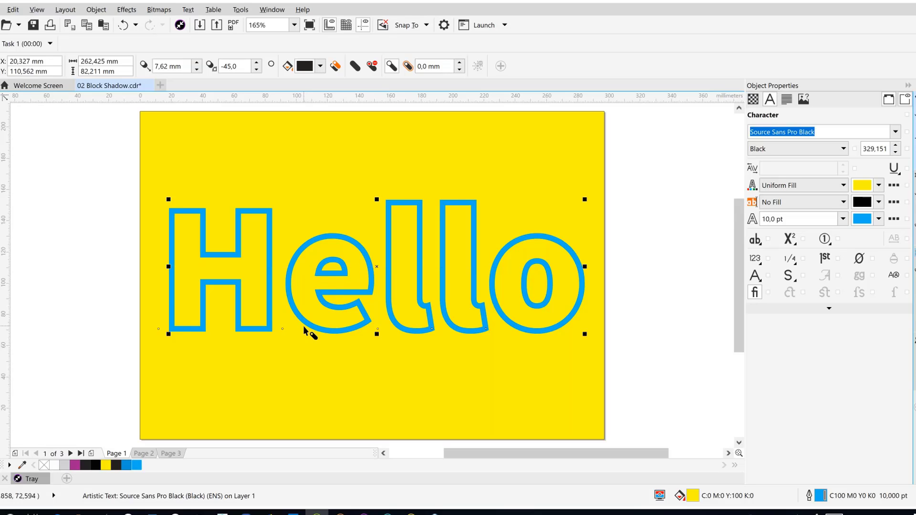
Step: Add a block shadow to the Hello text, about 12.83 mm deep at 306.134 degrees, and color it cyan (C100 M0 Y0 K0)
left_click_drag(317, 331, 388, 285)
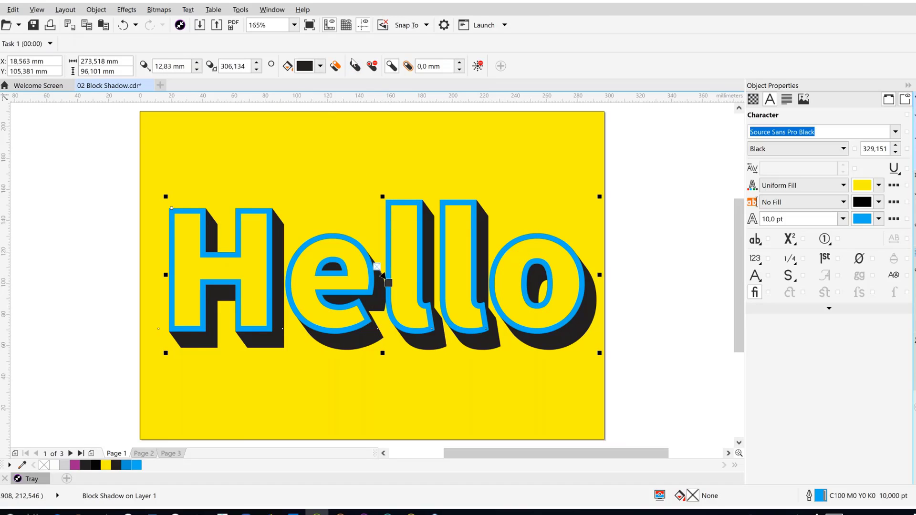
left_click(320, 66)
left_click(350, 98)
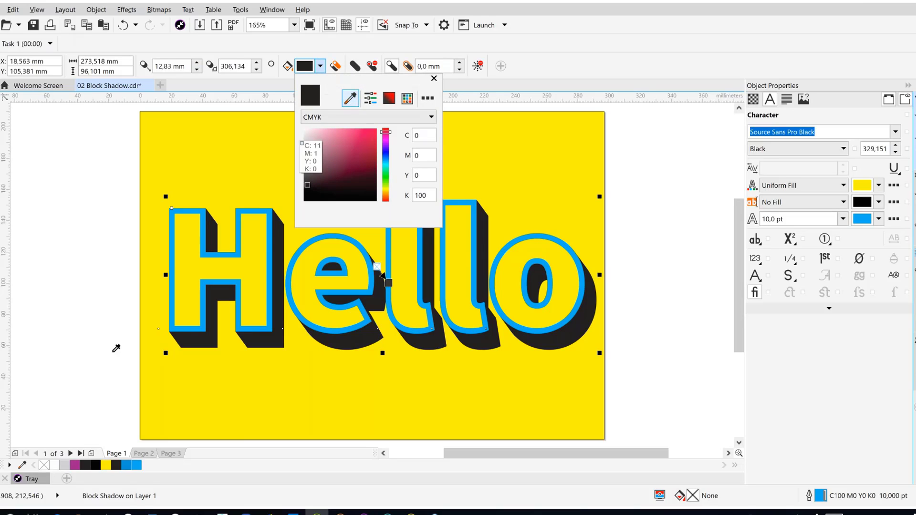
left_click(141, 461)
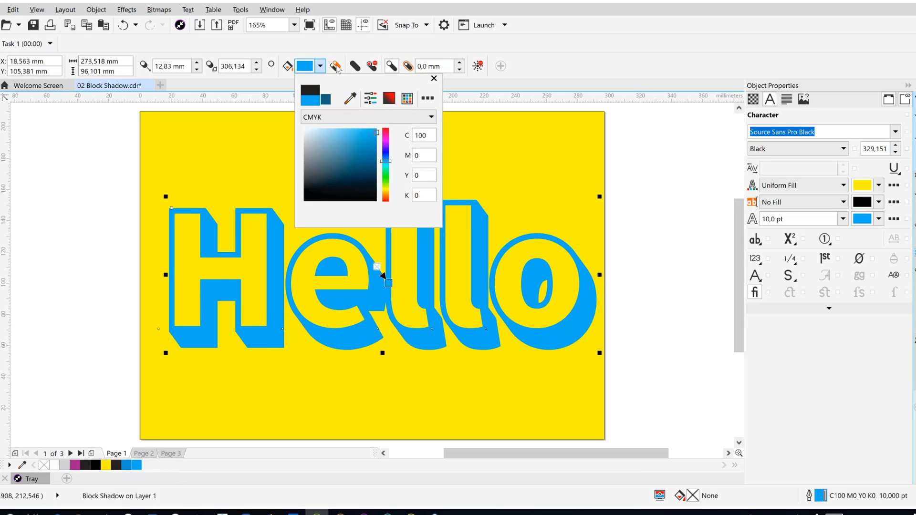
Step: Set the cyan block shadow to overprint and turn on Simulate Overprints
left_click(337, 68)
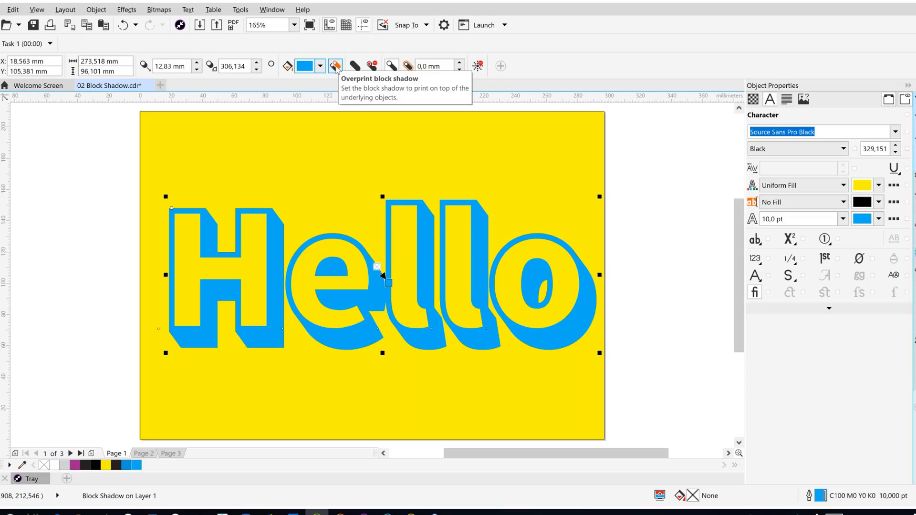
left_click(337, 69)
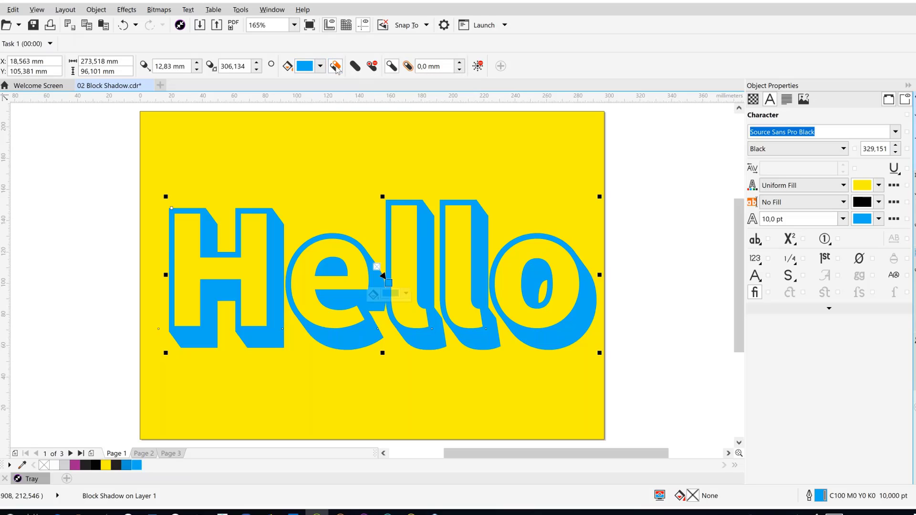
left_click(37, 9)
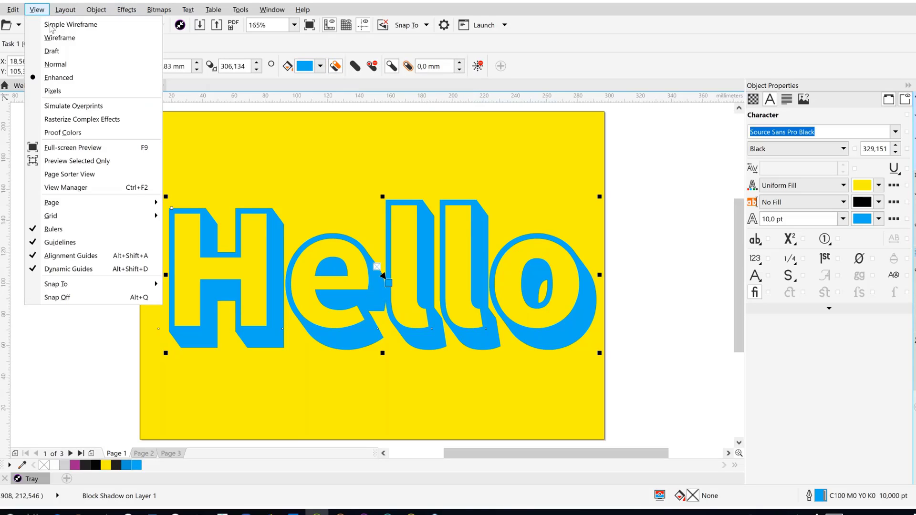
left_click(79, 110)
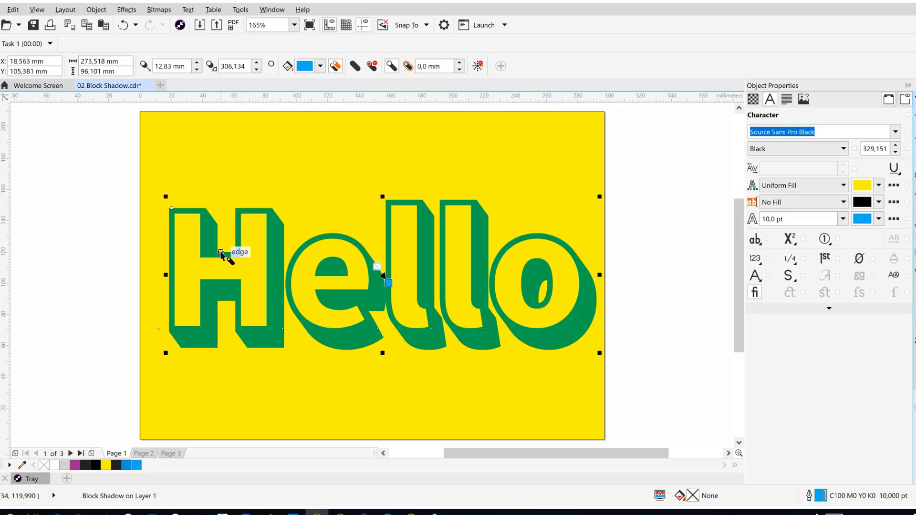
Step: Examine the contours of the Hello text and its block shadow in Wireframe view, and return to Enhanced view
left_click(36, 10)
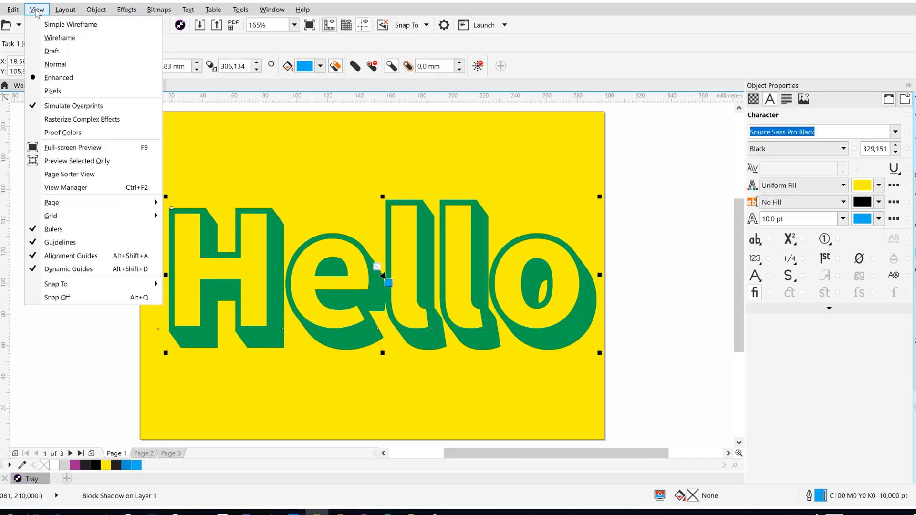
left_click(53, 38)
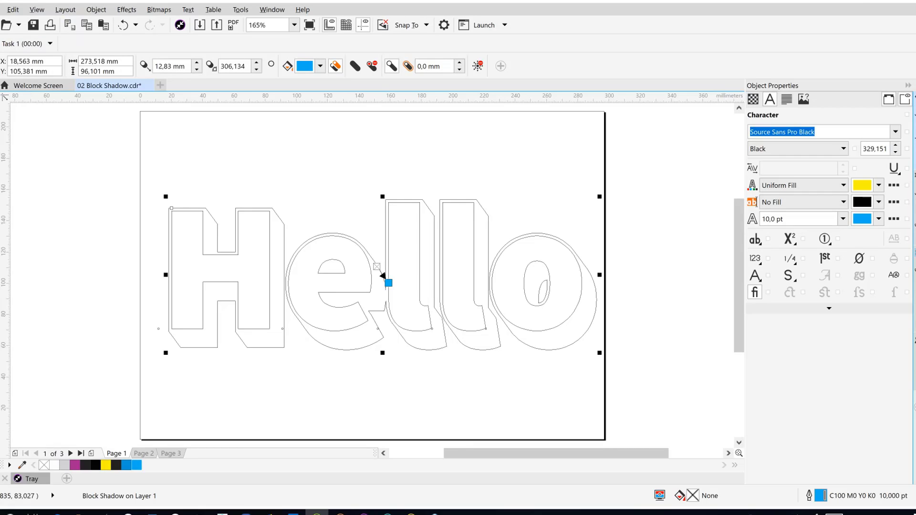
key("z")
left_click_drag(159, 170, 616, 402)
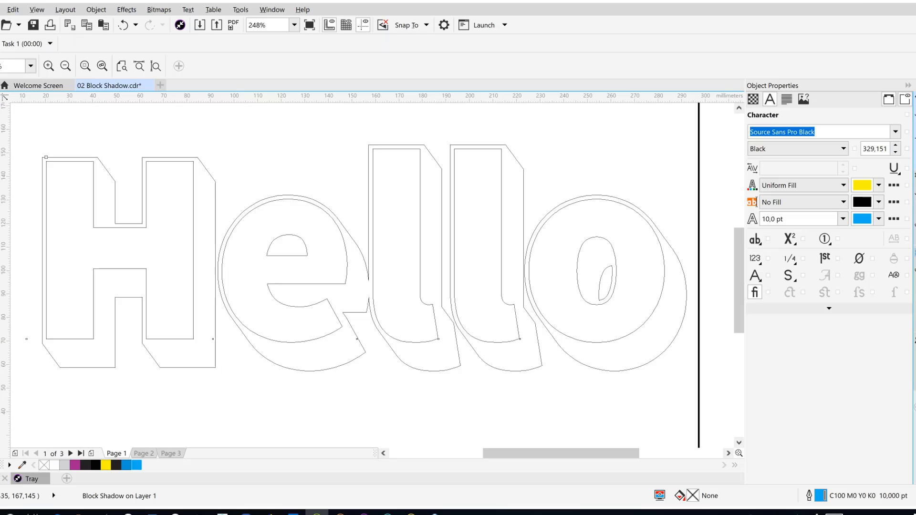
left_click(39, 11)
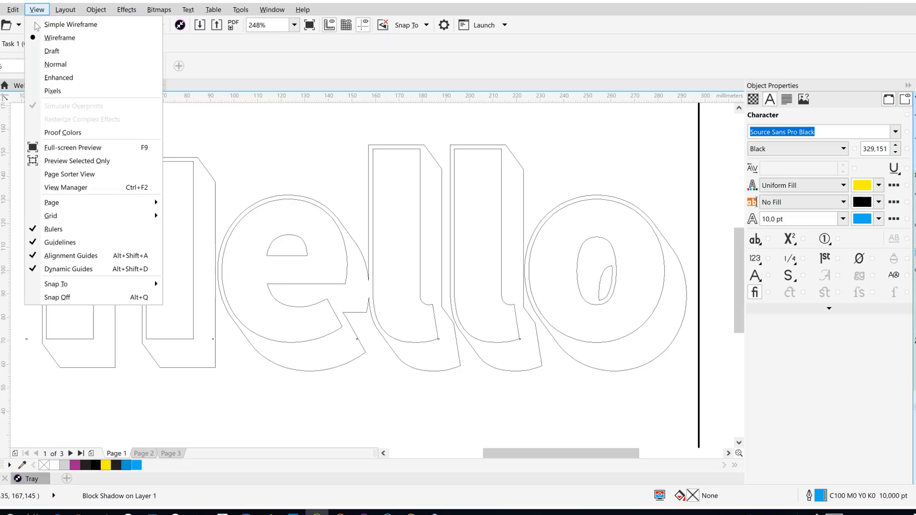
left_click(57, 77)
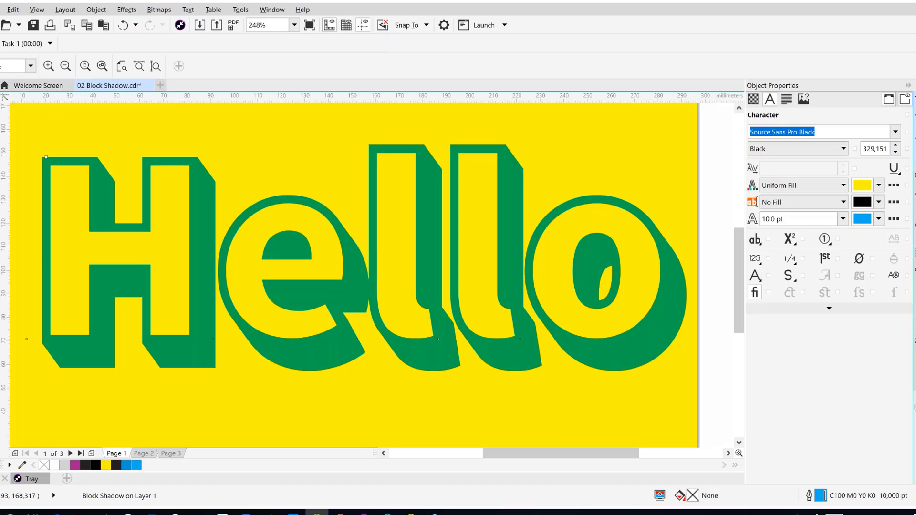
Step: Remove the holes from the Hello text's block shadow, check its contours in Wireframe view, and restore Enhanced view
left_click(253, 275)
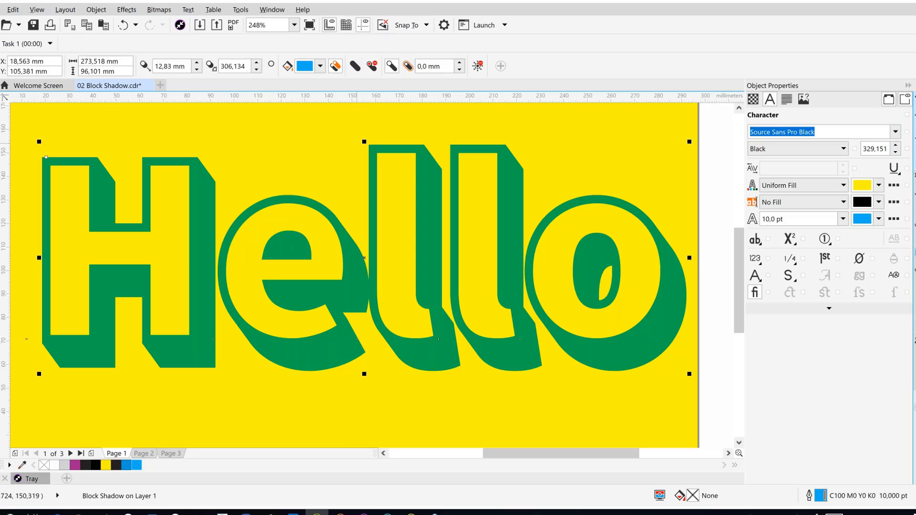
left_click(372, 66)
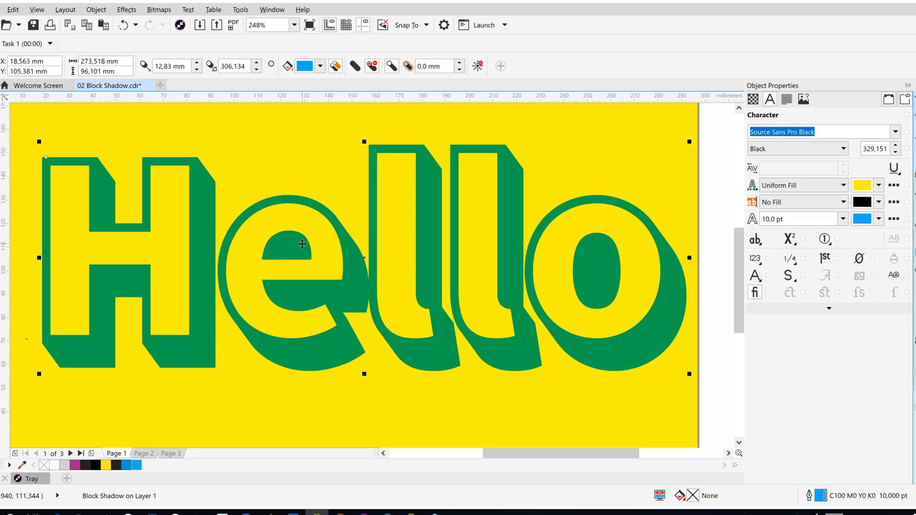
left_click(42, 14)
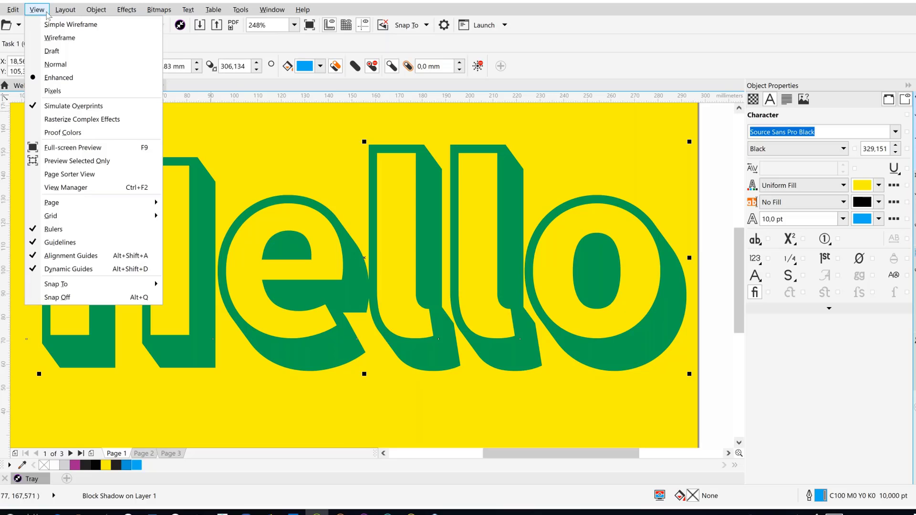
left_click(55, 39)
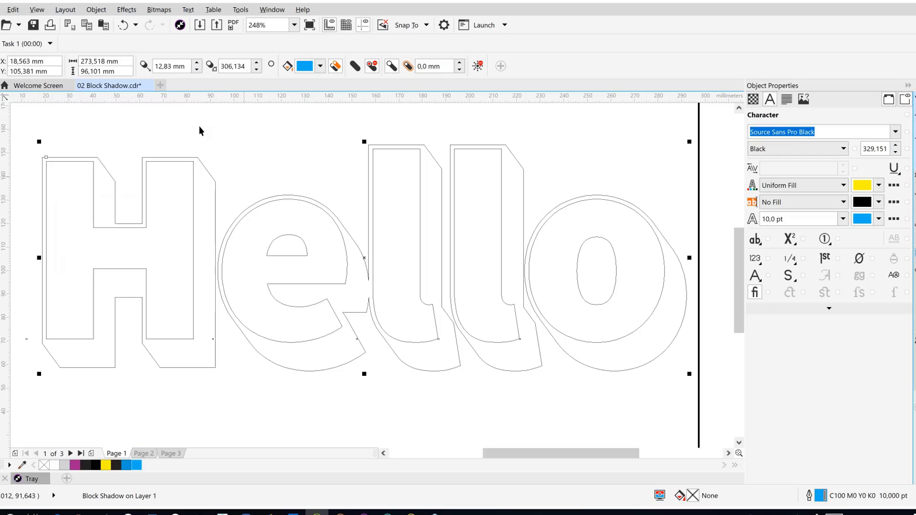
left_click(38, 10)
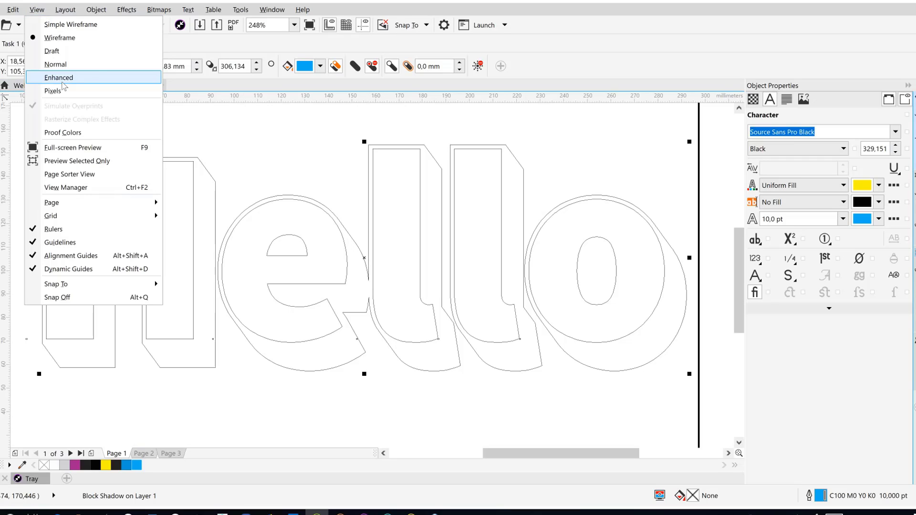
left_click(59, 77)
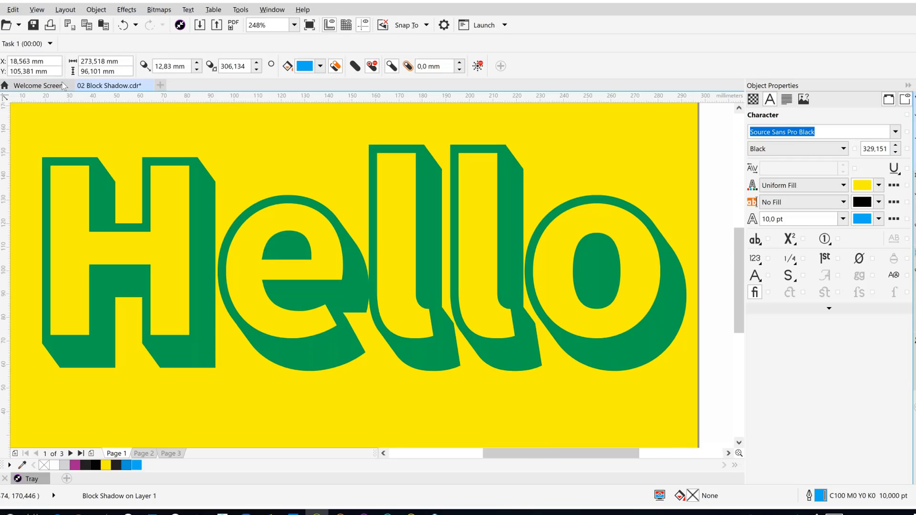
Step: Compare the block shadow and extruded Hello texts on page 2 in Wireframe view, and look at page 3
left_click(142, 454)
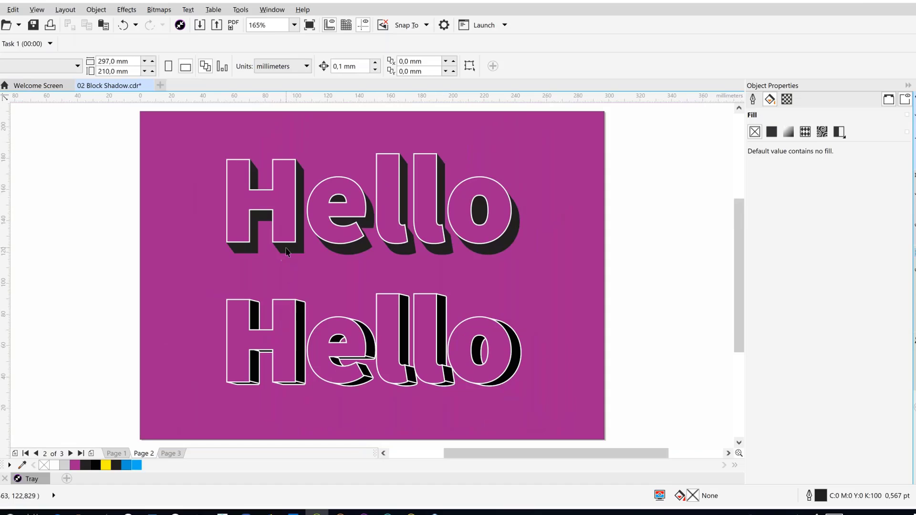
left_click(285, 247)
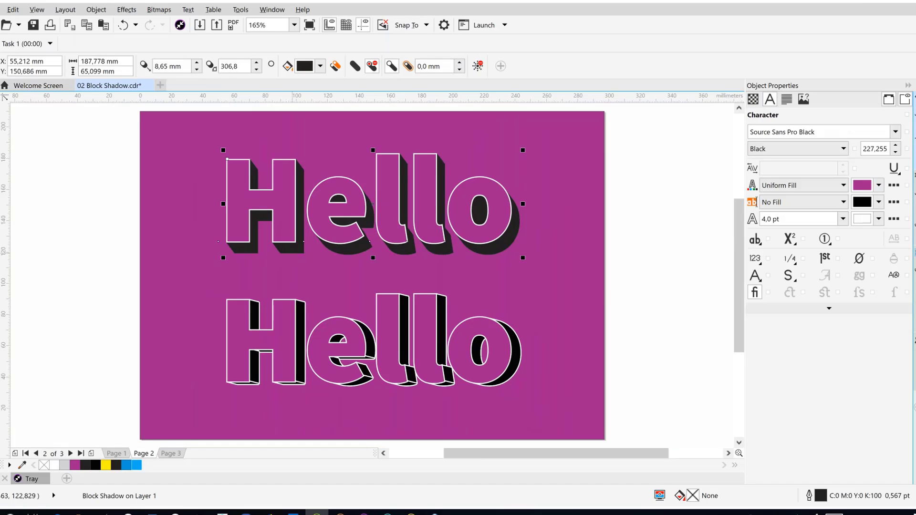
left_click(304, 344)
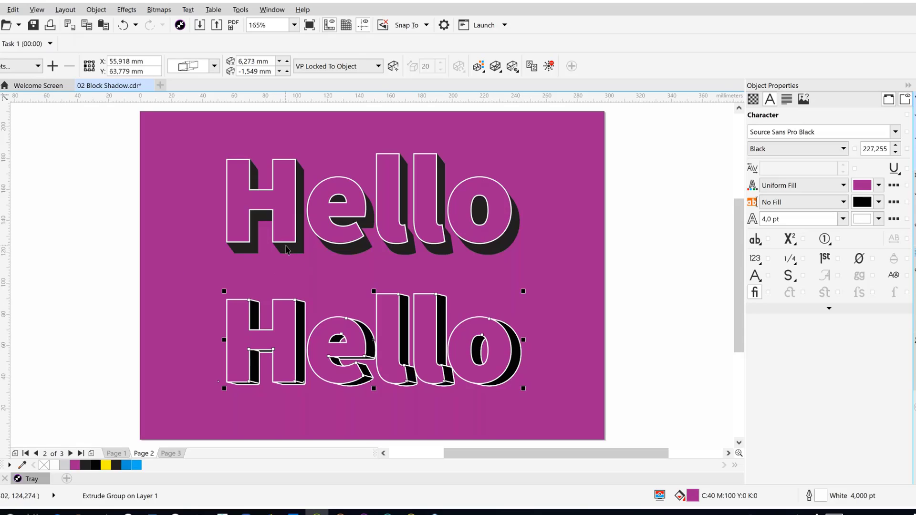
left_click(37, 10)
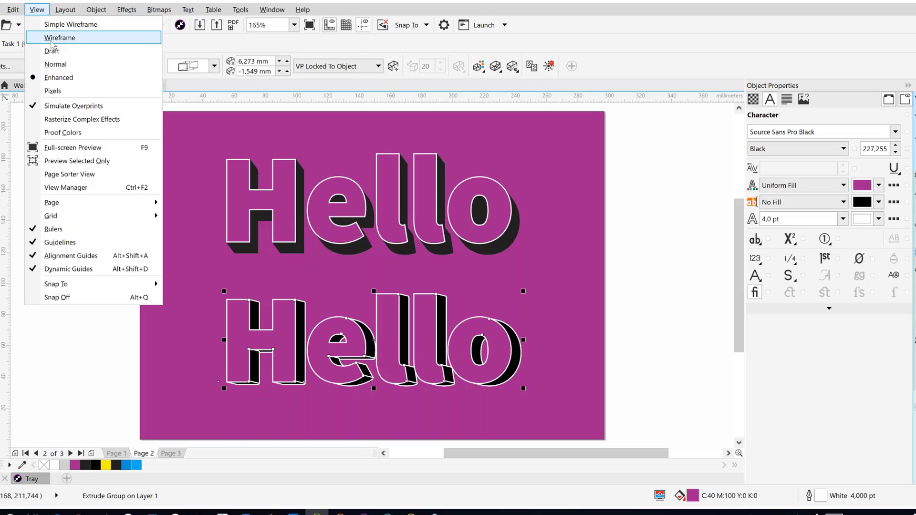
left_click(52, 43)
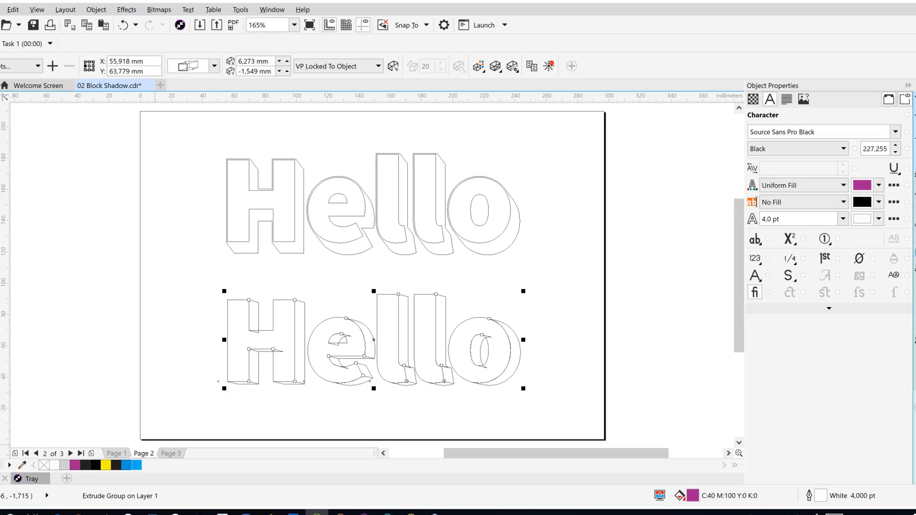
left_click(163, 454)
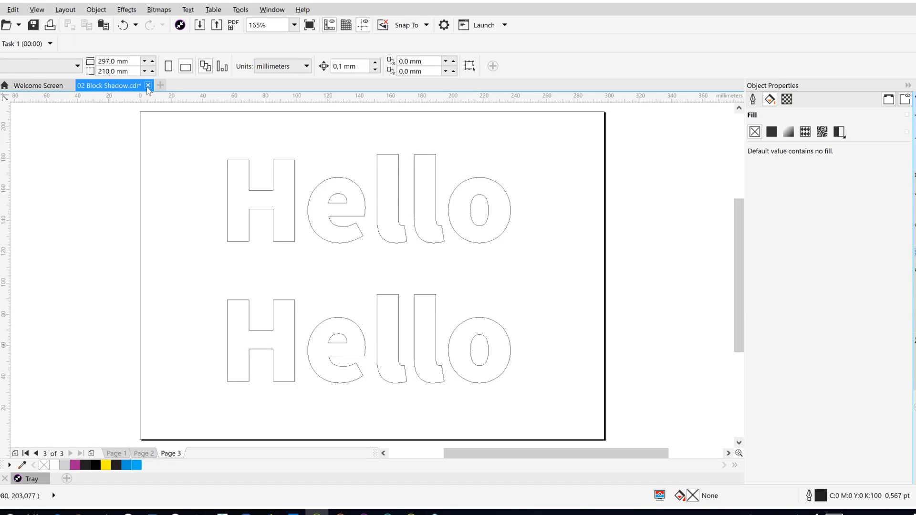
Step: Close 02 Block Shadow.cdr without saving changes and switch to the content browser showing the CorelDRAW 2018 folder
left_click(147, 86)
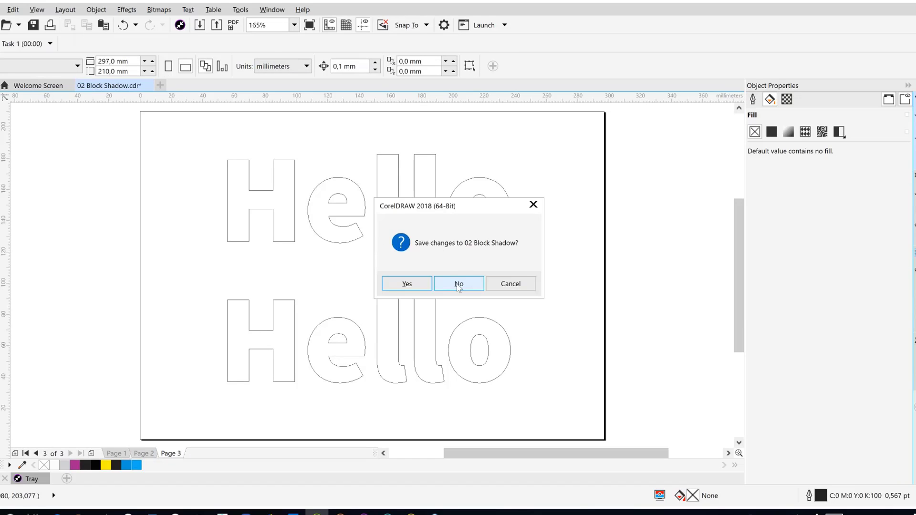
left_click(459, 283)
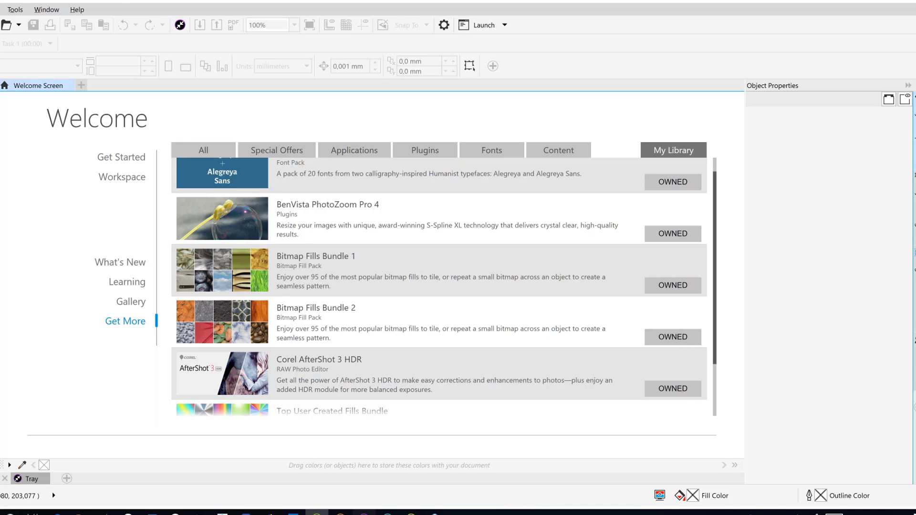
left_click(364, 513)
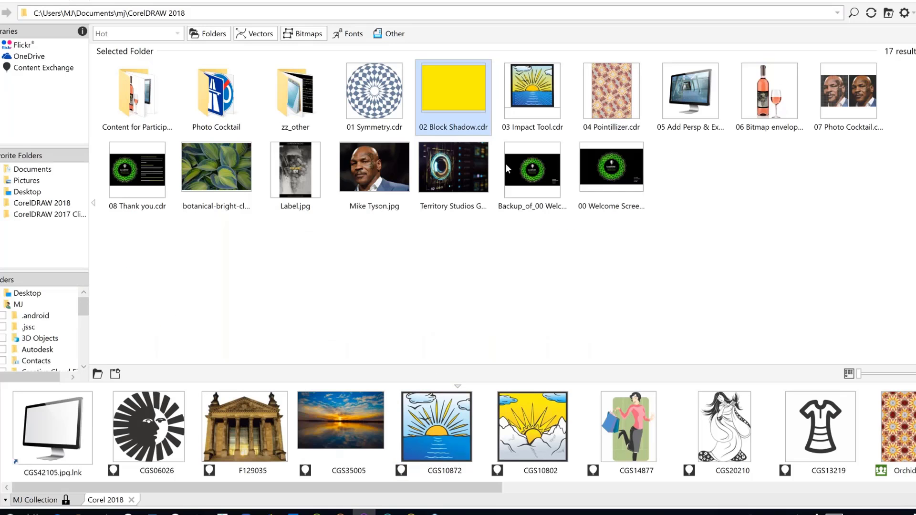
Step: Open 03 Impact Tool.cdr and try moving the impact rays off the sunset illustration on page 1
double_click(537, 99)
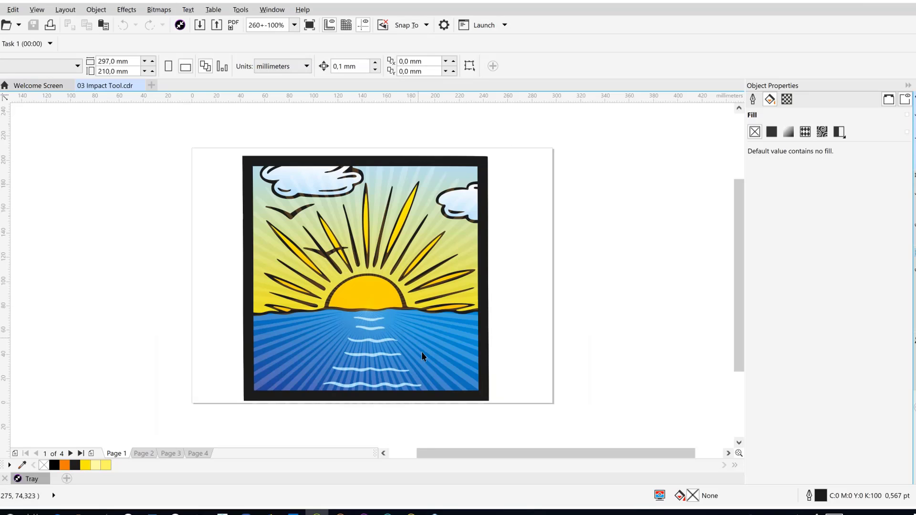
key("space")
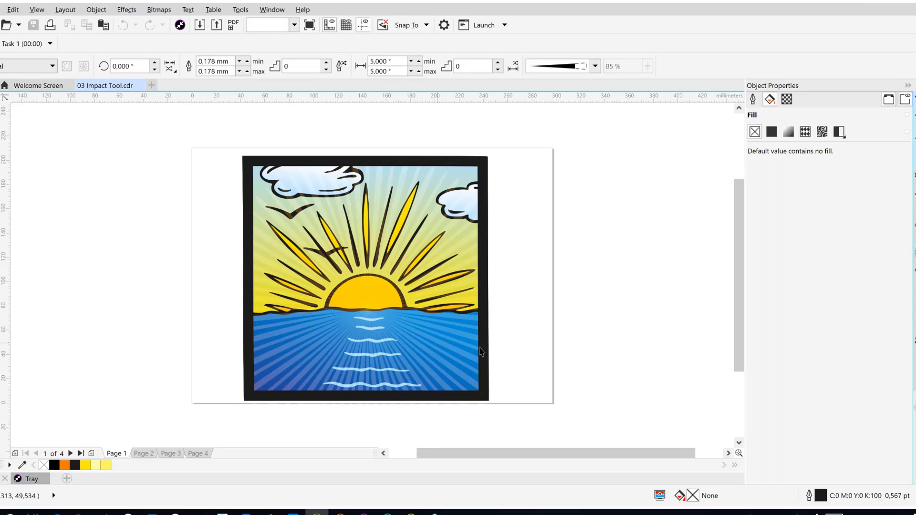
left_click_drag(443, 315, 627, 340)
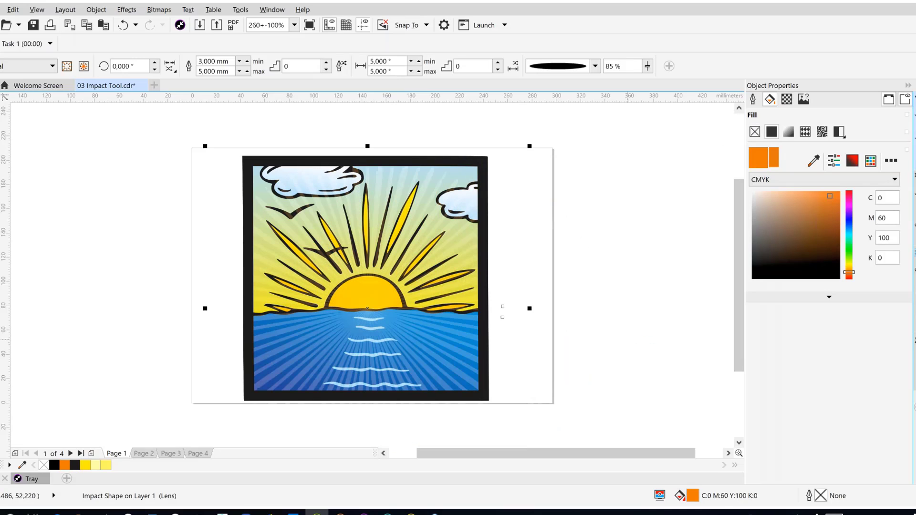
Step: Try moving the rays bitmap away from the sunset photo on page 3 and undo the move
left_click(172, 455)
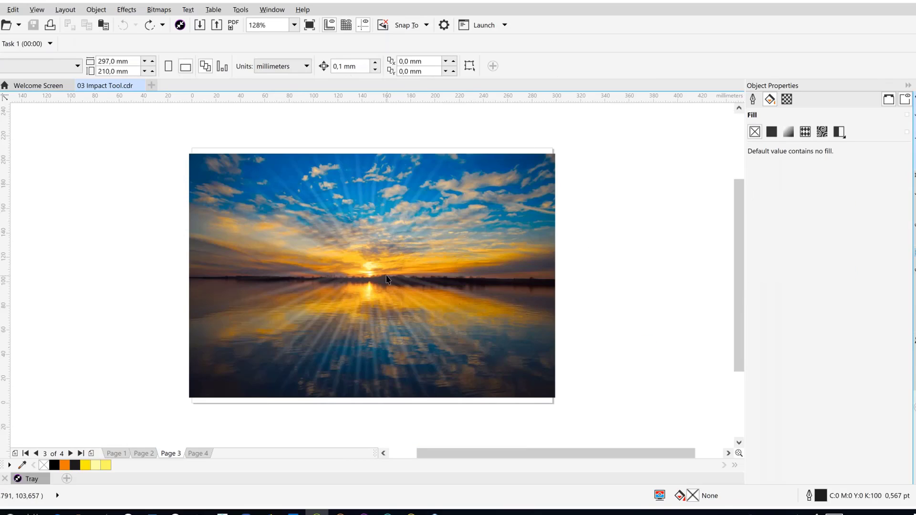
left_click(399, 314)
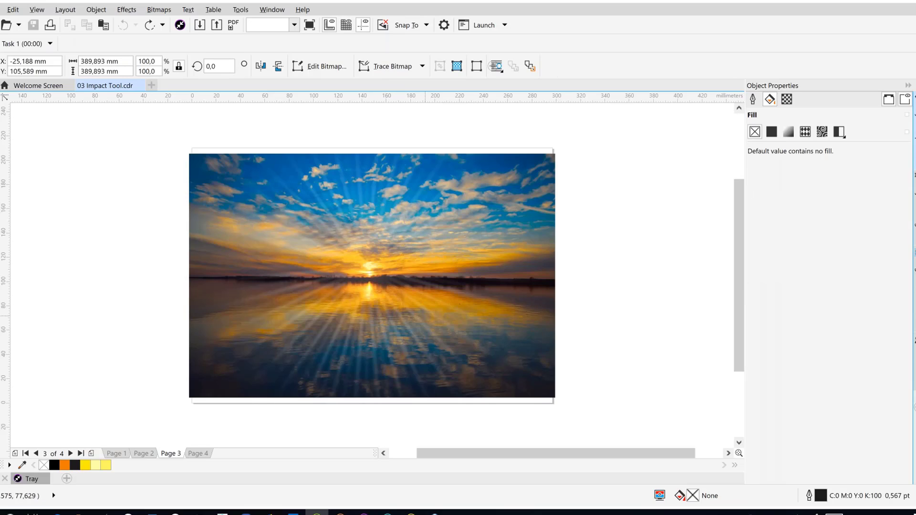
left_click_drag(426, 317, 555, 324)
key("ctrl+z")
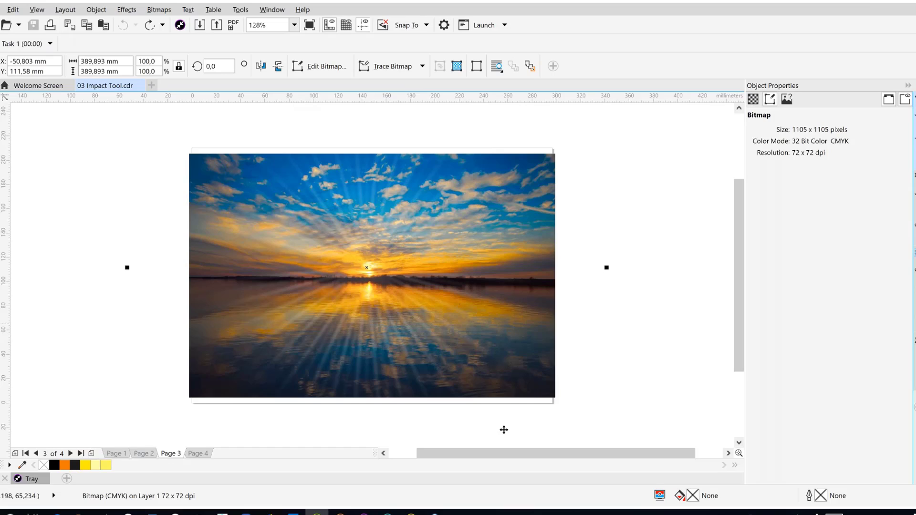
Step: Place the CGS10872 sunset clipart from the tray on page 2 and hide the tray contents
left_click(139, 454)
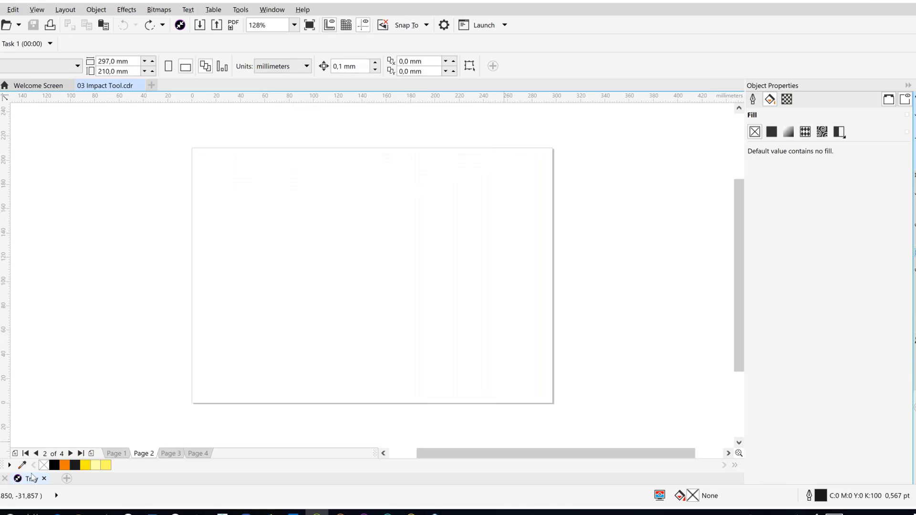
left_click(31, 478)
left_click_drag(443, 398, 365, 238)
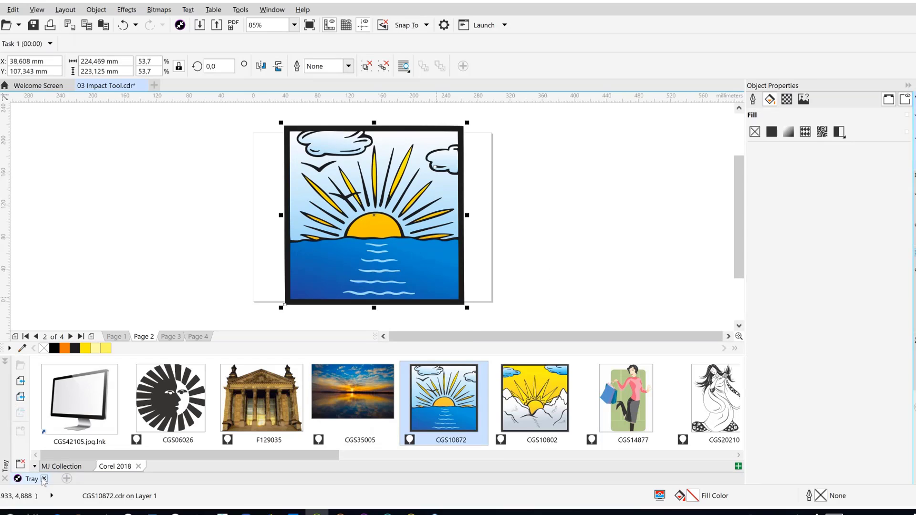
left_click(33, 479)
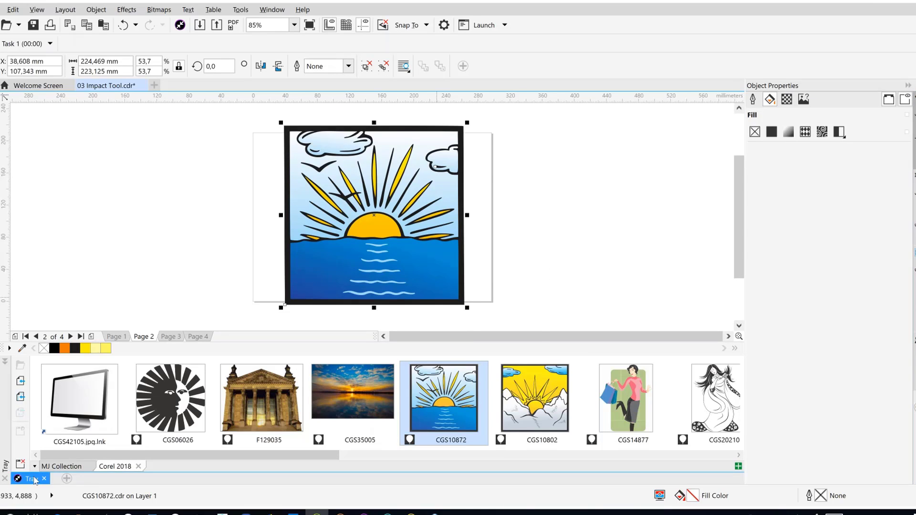
left_click(33, 479)
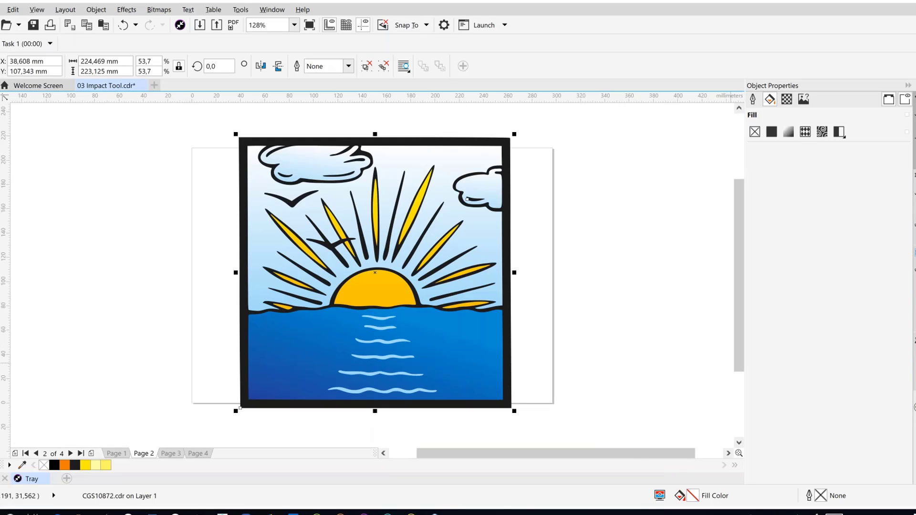
Step: Expand the CGS10872.cdr group in the object list and select the curve that forms the sky
left_click(915, 407)
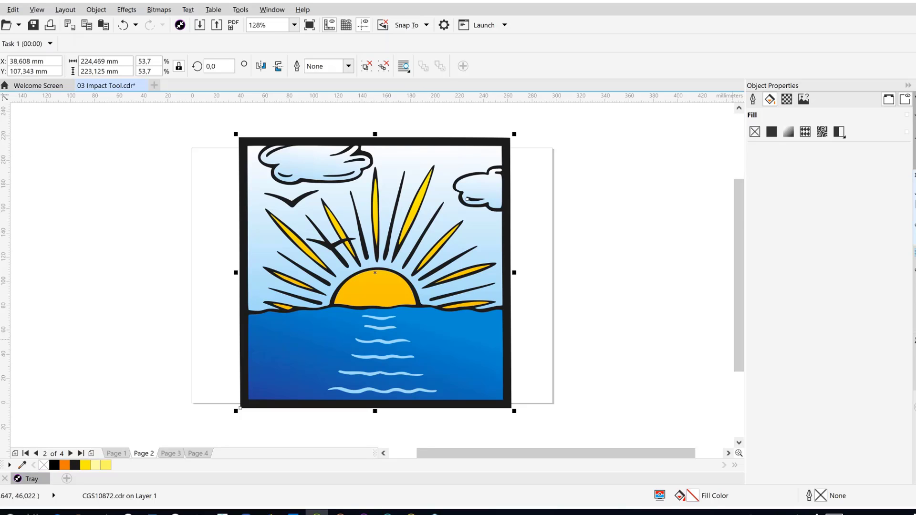
left_click(914, 208)
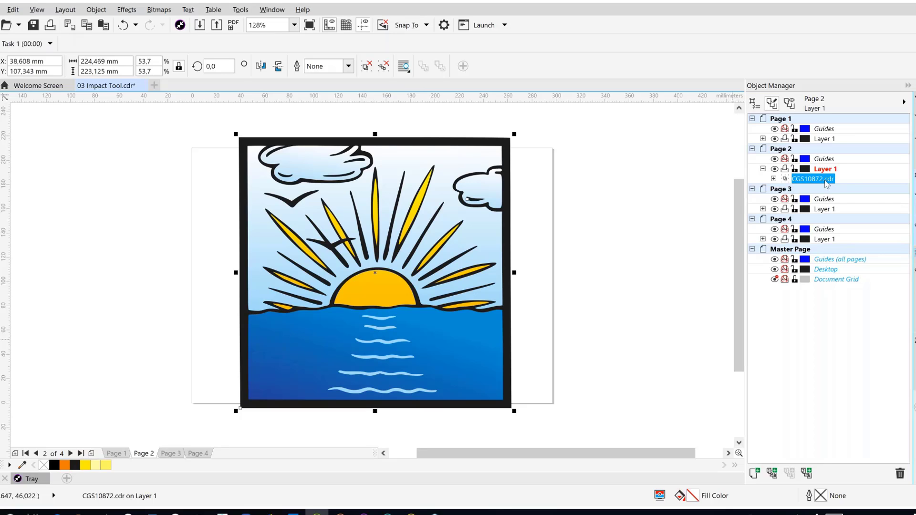
left_click(773, 179)
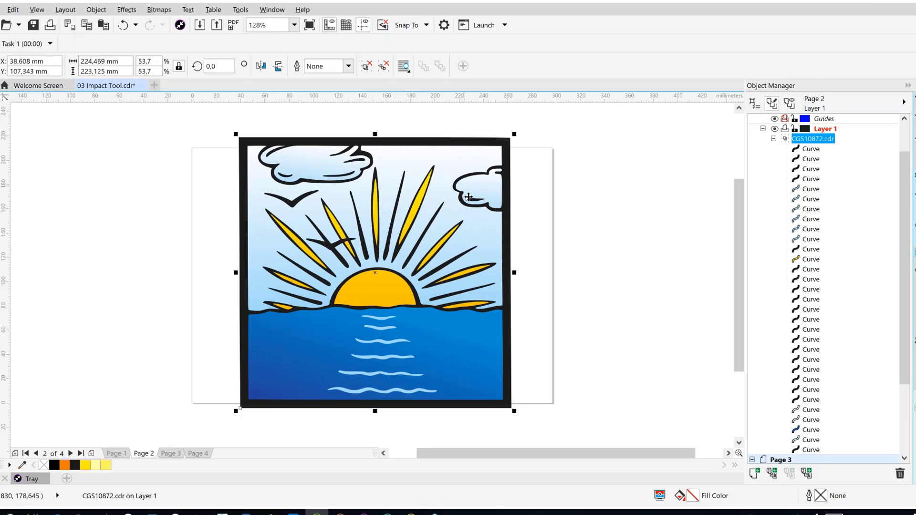
left_click(809, 450)
left_click(806, 439)
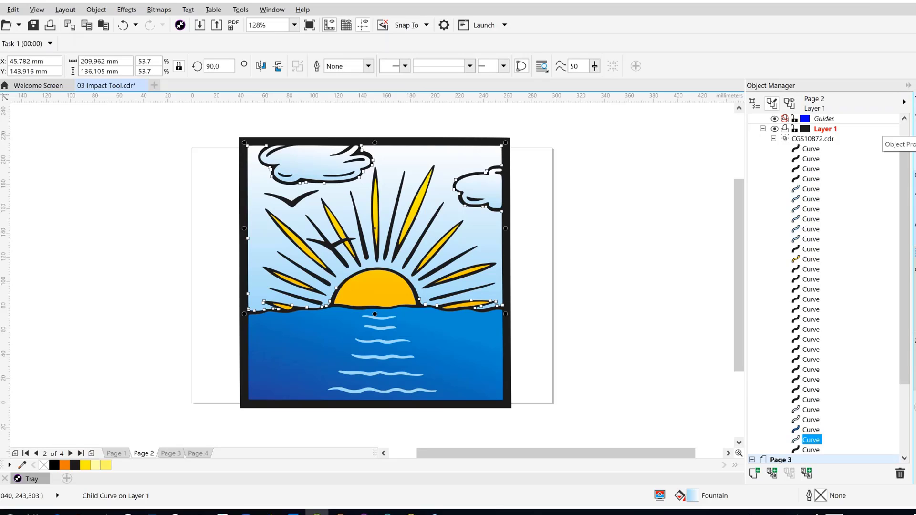
Step: Set the start colour of the sky's fountain fill to orange, C0 M26 Y98 K0
left_click(913, 139)
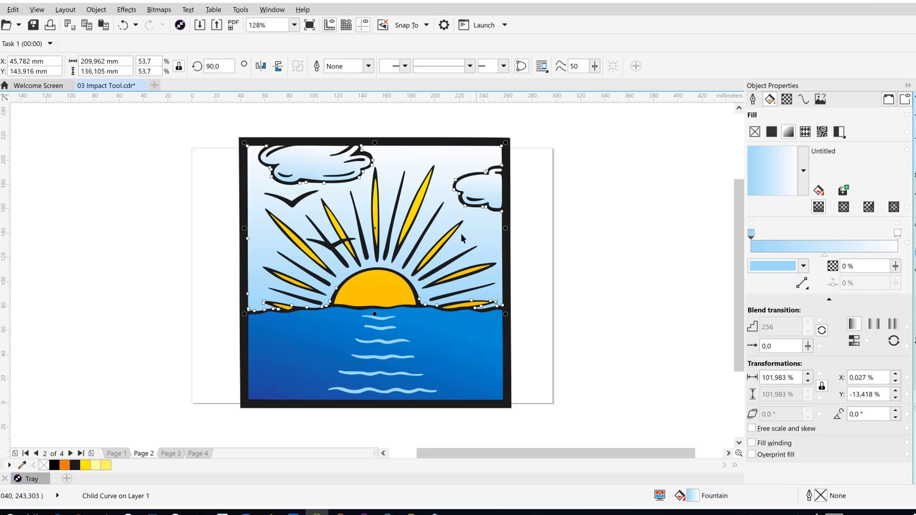
left_click(750, 234)
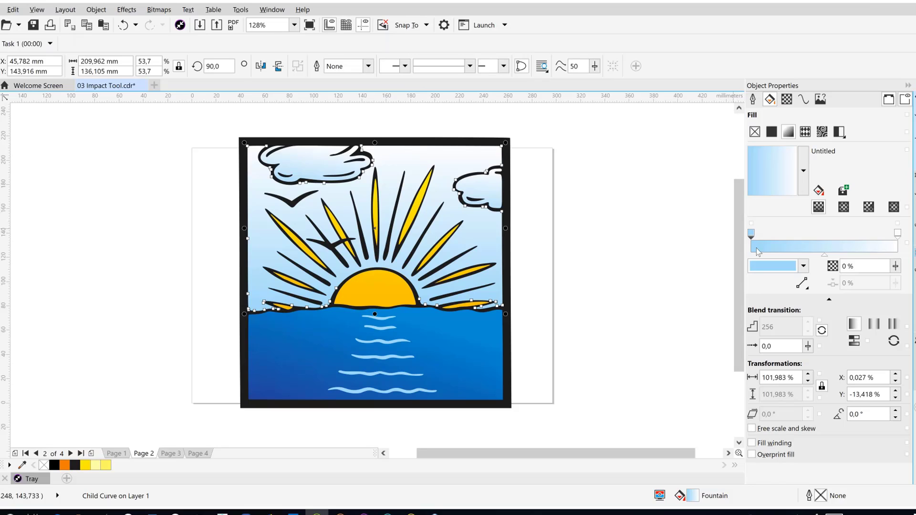
left_click(804, 265)
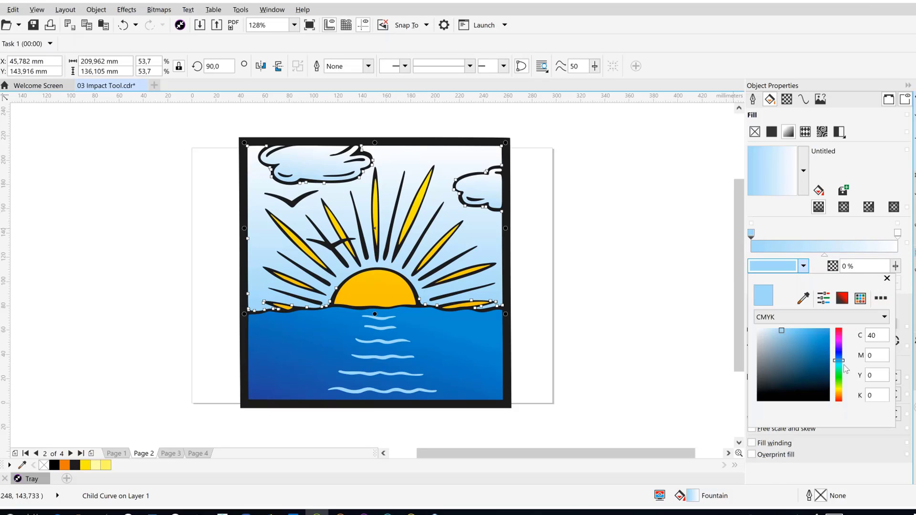
left_click(839, 394)
left_click(830, 328)
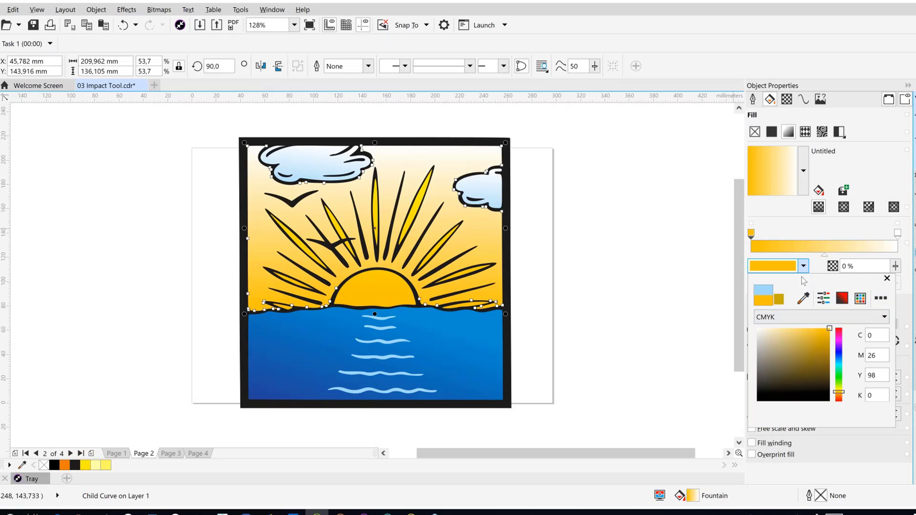
Step: Set the end colour of the sky's fountain fill to light blue, C47 M0 Y2 K0, and collapse the fill properties
left_click(899, 235)
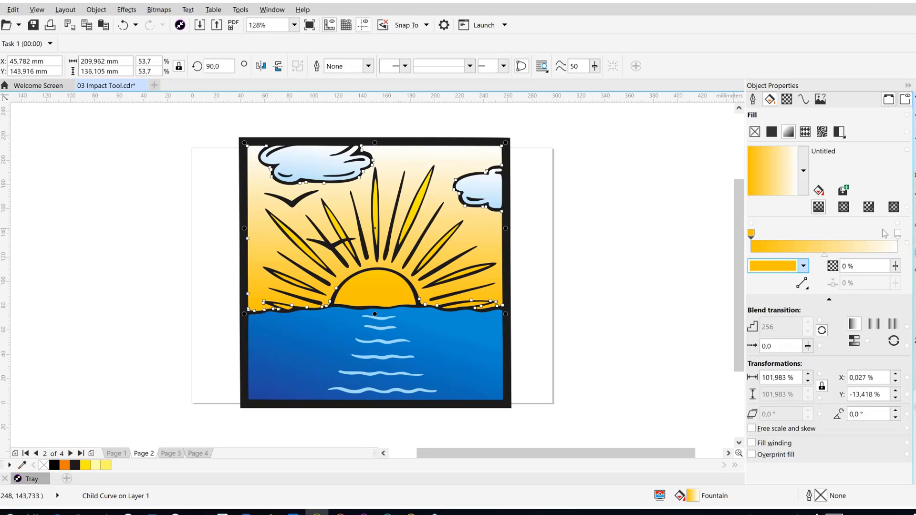
left_click(896, 234)
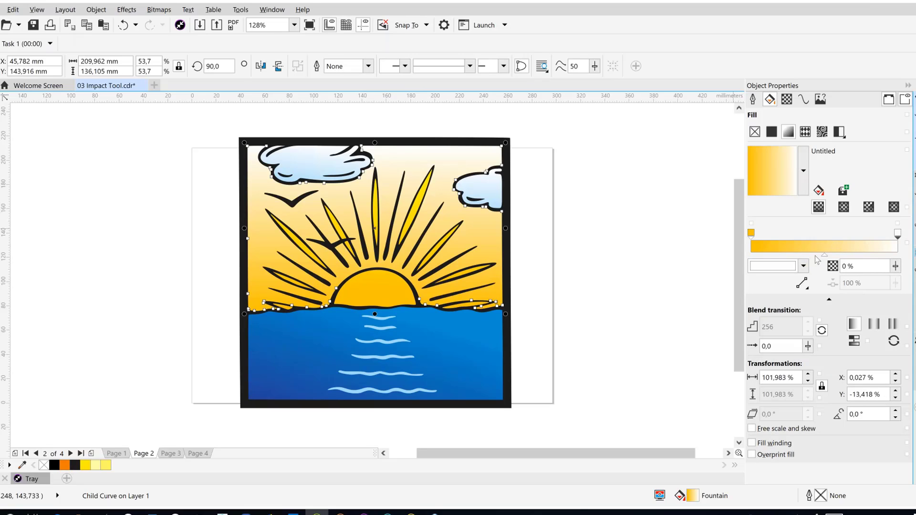
left_click(804, 267)
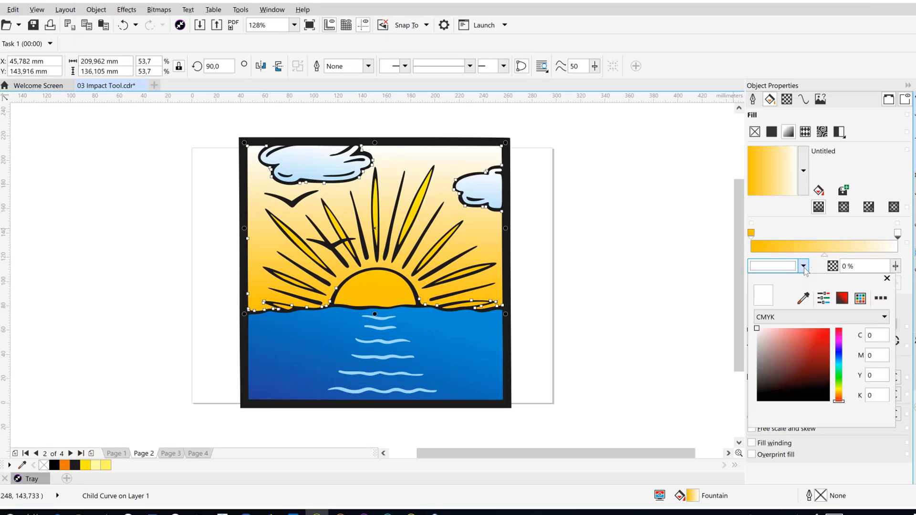
left_click(839, 361)
left_click(792, 329)
left_click_drag(792, 329, 790, 329)
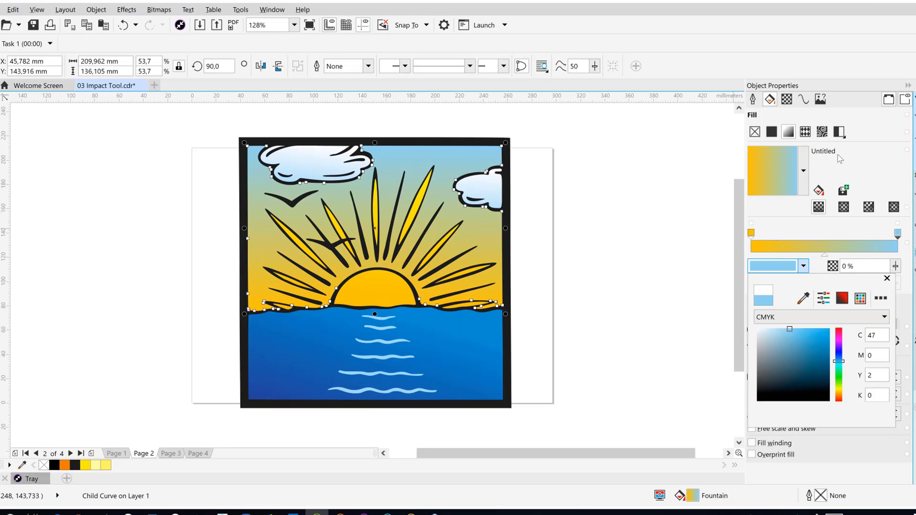
left_click(906, 87)
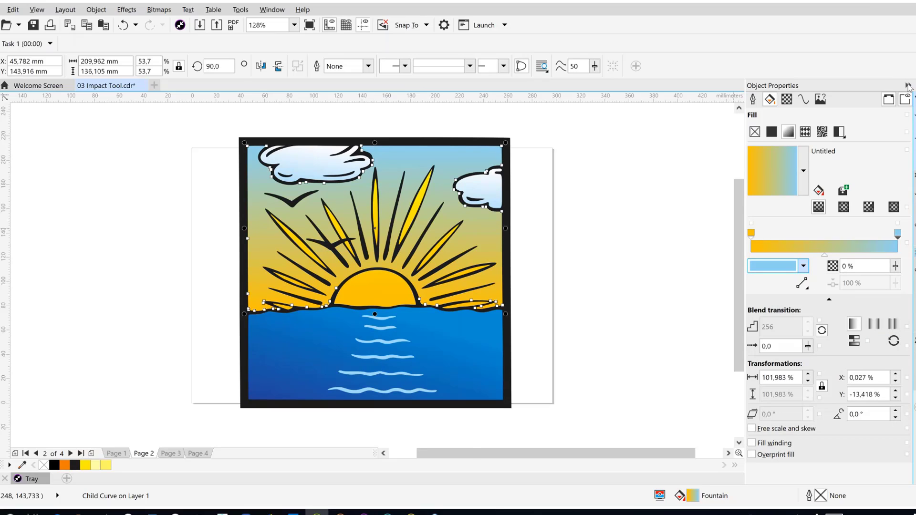
left_click(909, 86)
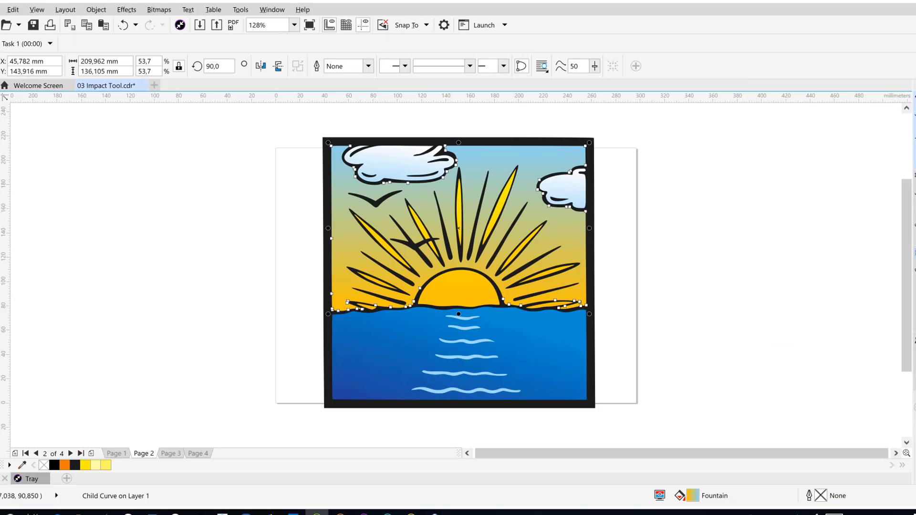
Step: Set up the Impact tool with the oval line style and a line width of 3 mm
left_click(0, 231)
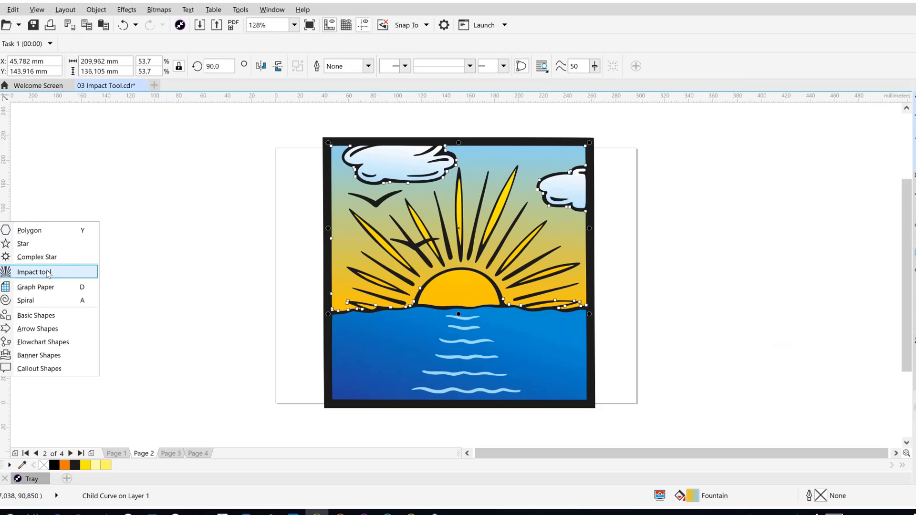
left_click(48, 273)
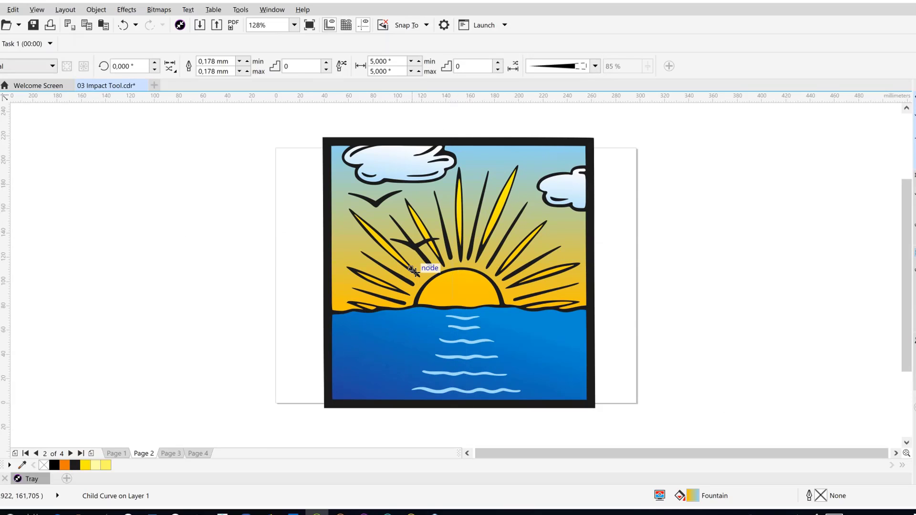
left_click(595, 68)
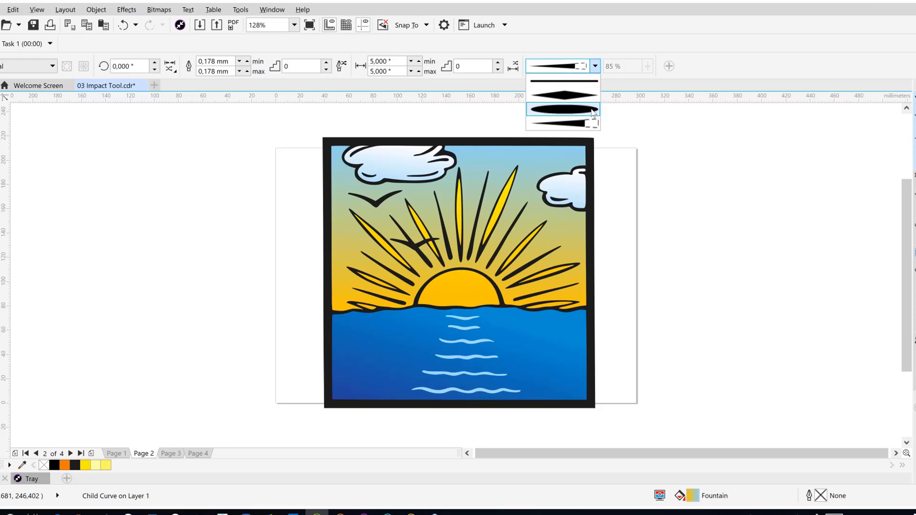
left_click(593, 111)
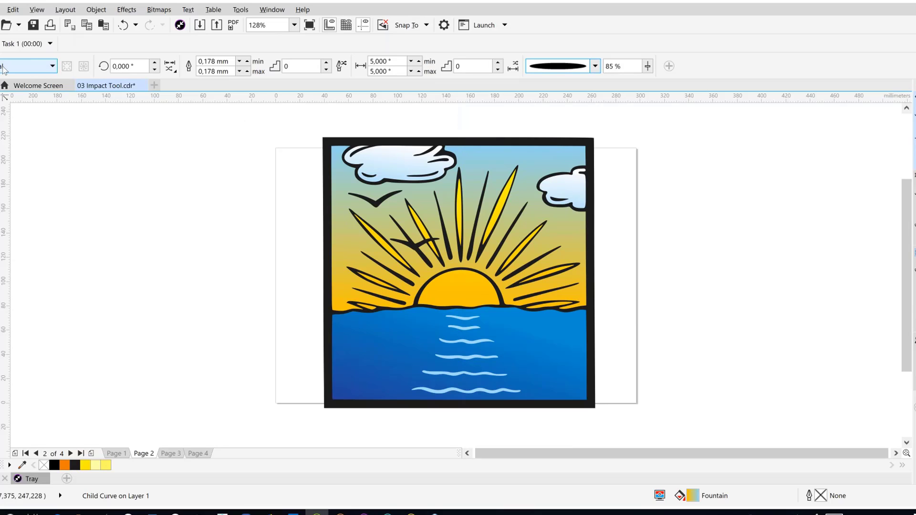
double_click(207, 61)
type("5")
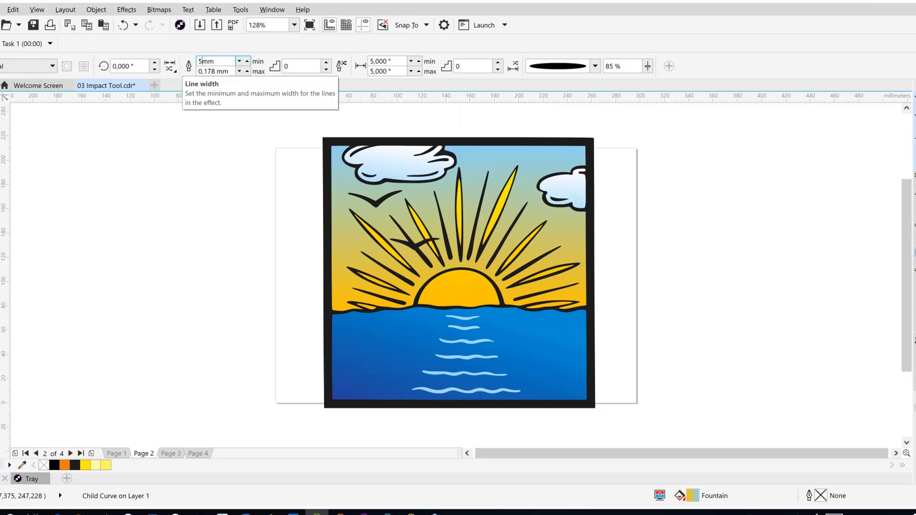
key("Tab")
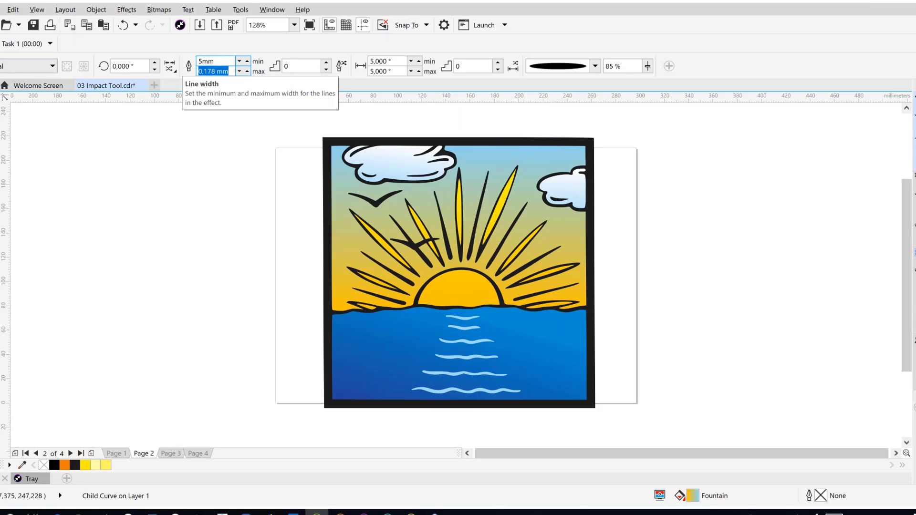
type("3")
key("Tab")
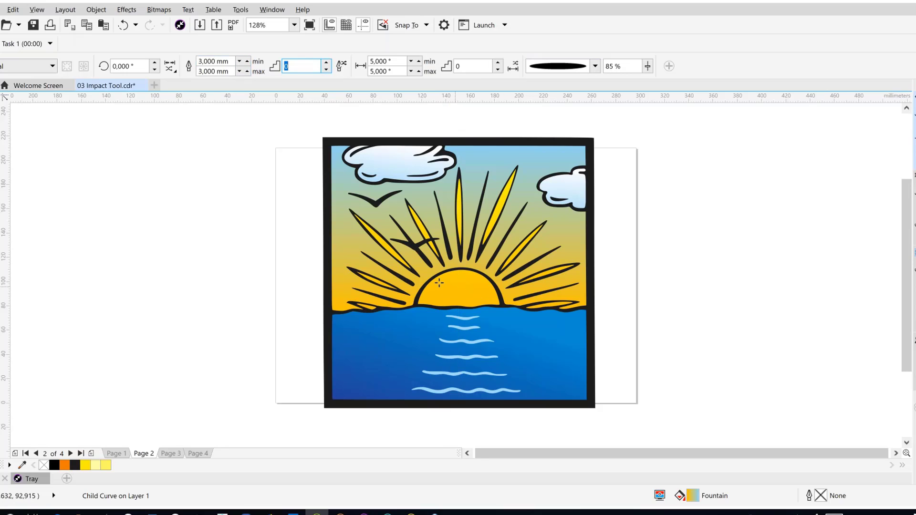
Step: Draw a radial impact effect about 350 mm across, centred on the sun, and set its line width to 5 mm
mouse_move(460, 293)
left_mouse_down()
mouse_move(611, 410)
mouse_move(632, 415)
mouse_move(621, 416)
left_mouse_up()
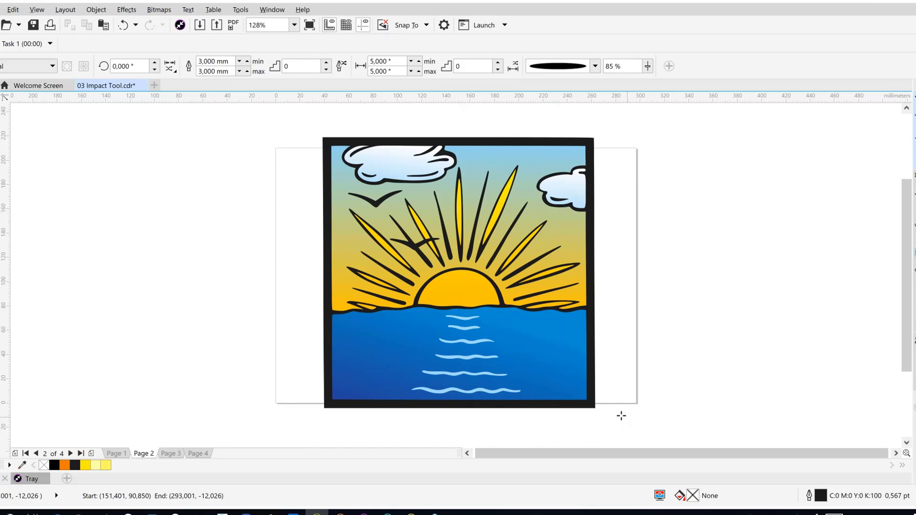
double_click(210, 61)
type("5")
key("Return")
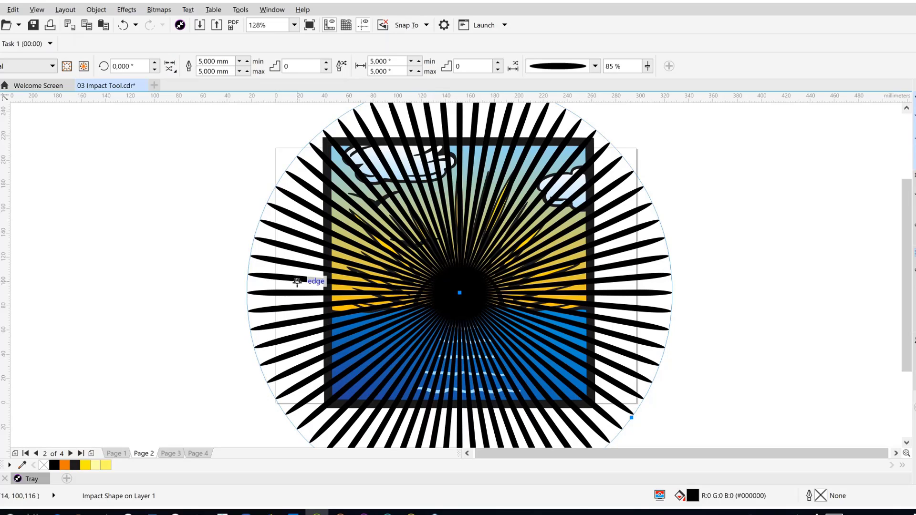
Step: Randomise the start and end points of the impact lines over the clipart and fill them with orange
scroll(296, 282, "down", 1)
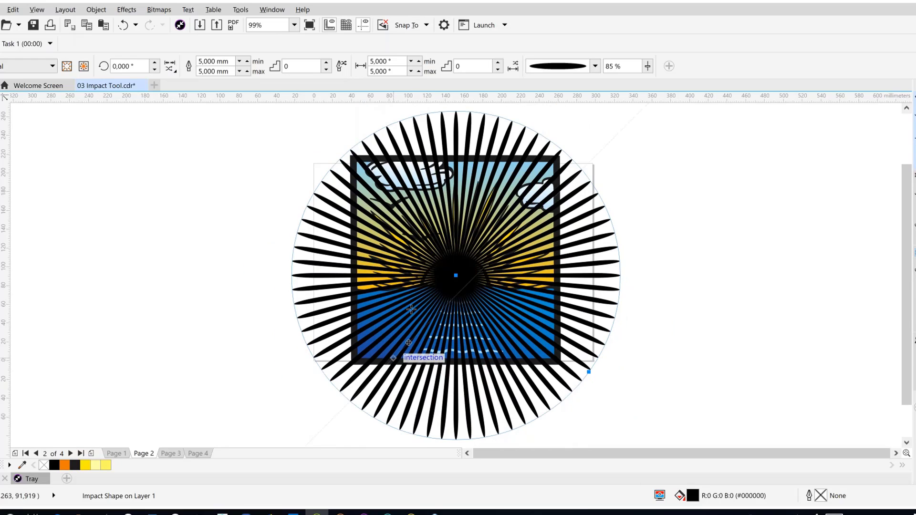
left_click(170, 65)
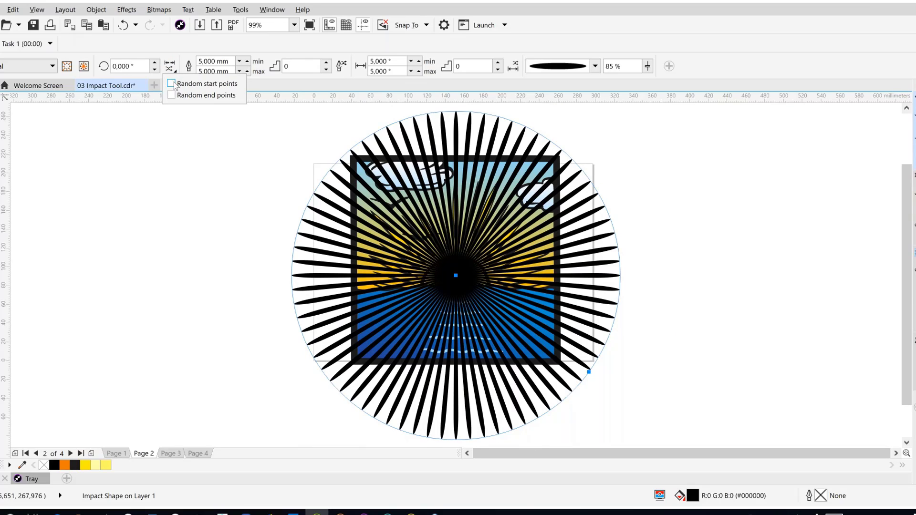
left_click(171, 84)
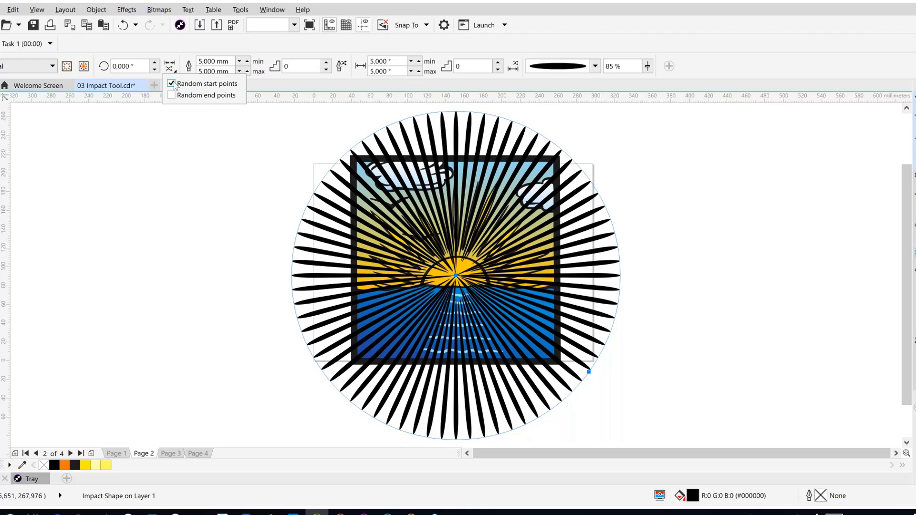
left_click(171, 96)
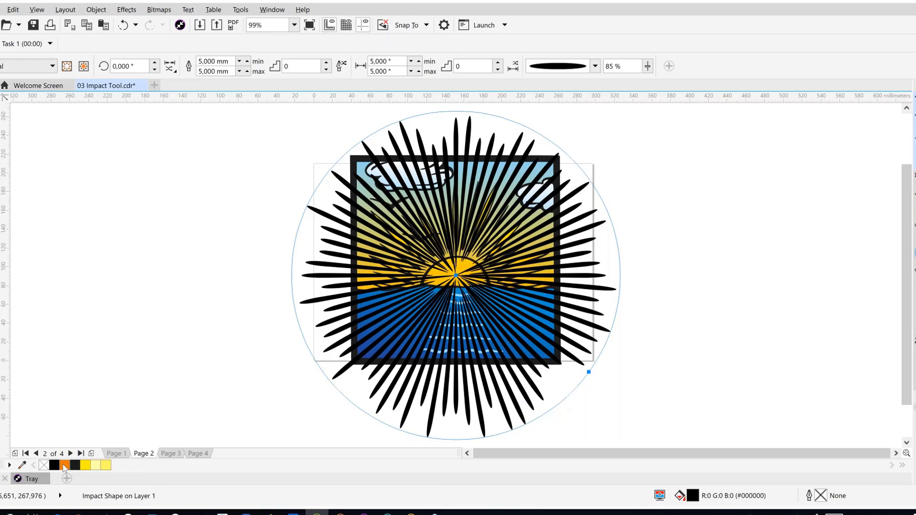
left_click(65, 466)
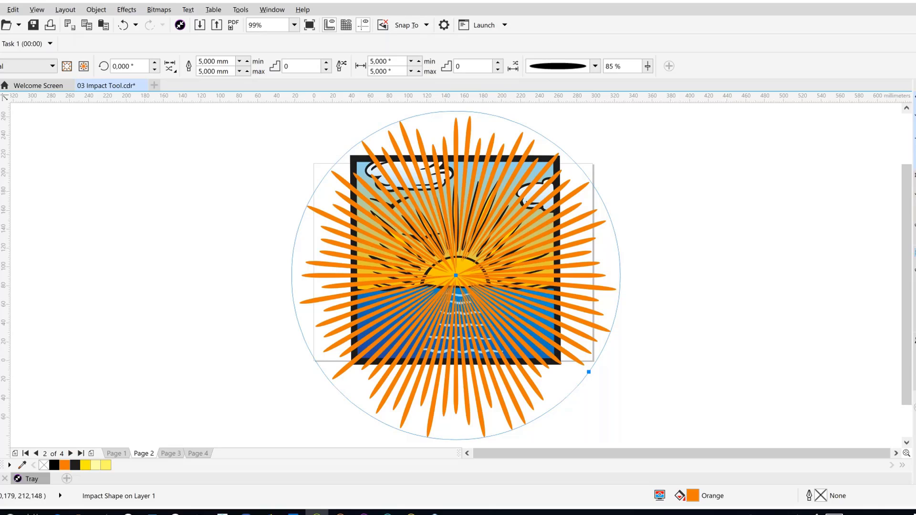
Step: Apply an elliptical fountain transparency to the orange rays so that they fade outward from the sun's centre
left_click(1, 317)
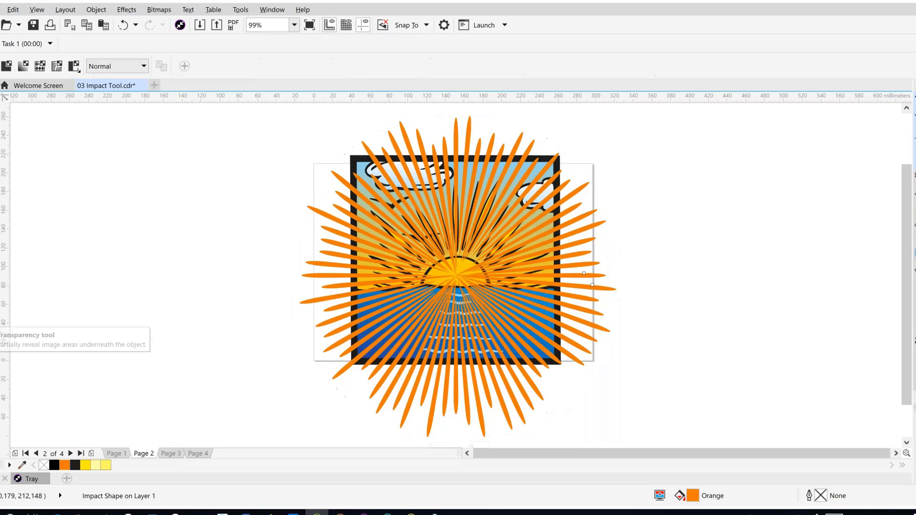
left_click(23, 66)
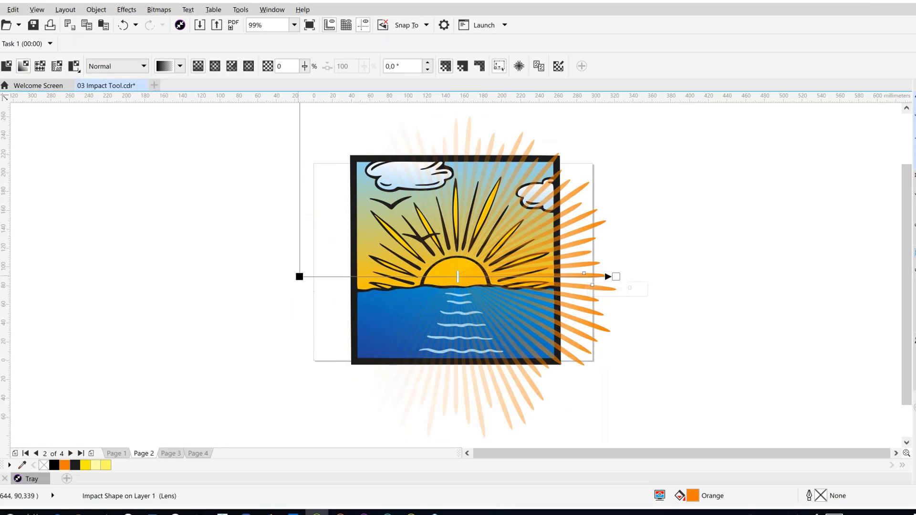
left_click_drag(299, 277, 460, 277)
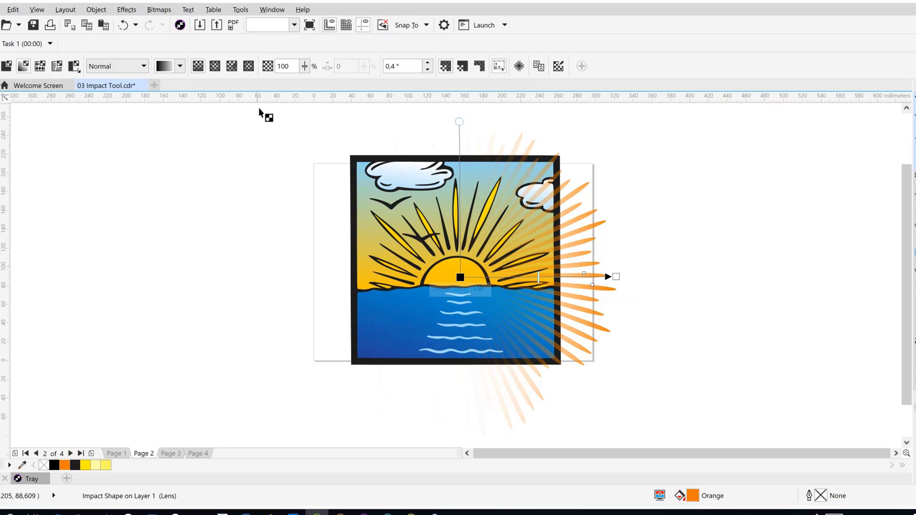
key("ctrl+z")
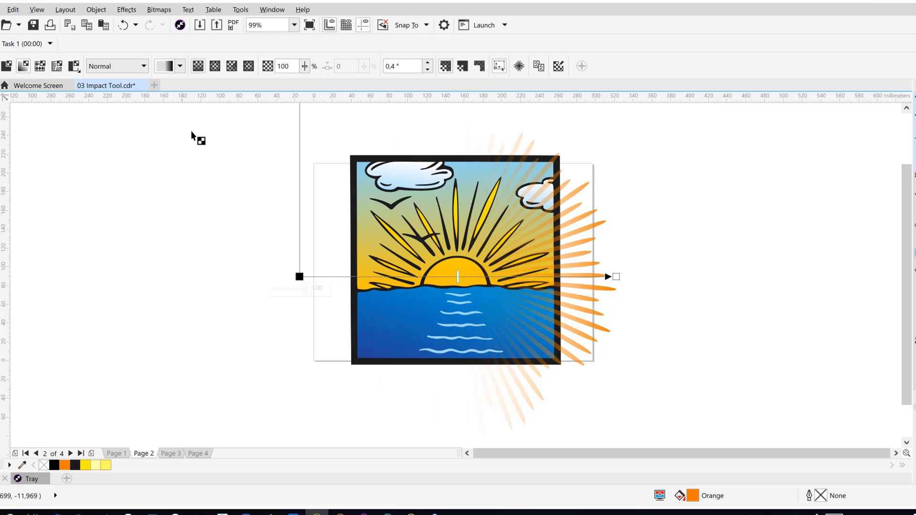
key("ctrl+shift+z")
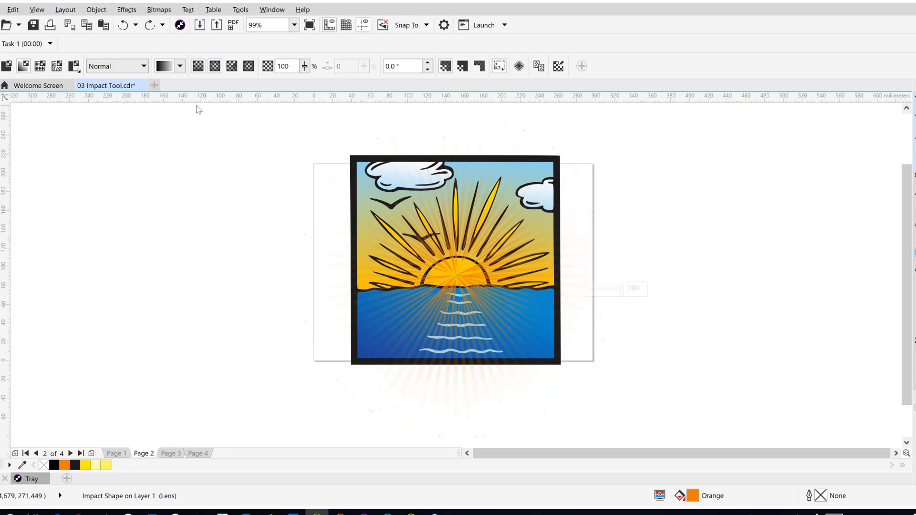
key("ctrl+shift+z")
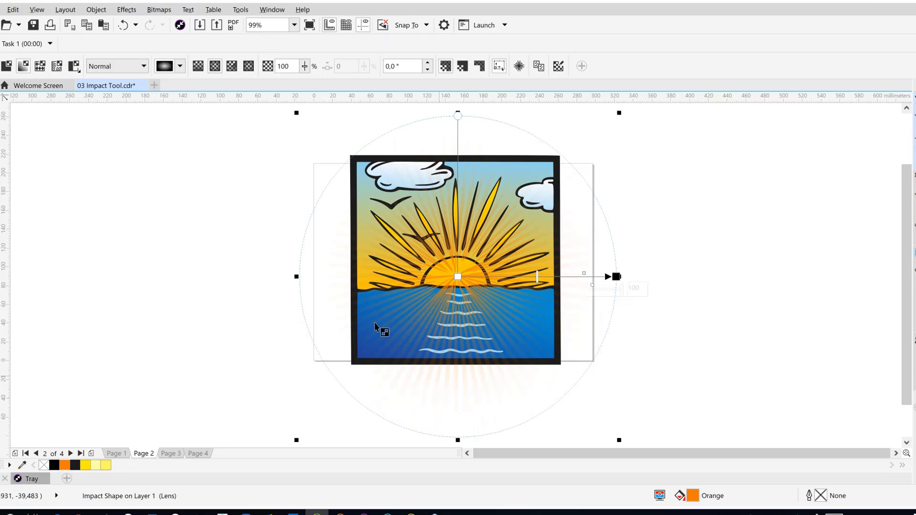
Step: Set the merge mode of the orange rays' transparency to Screen
left_click(117, 66)
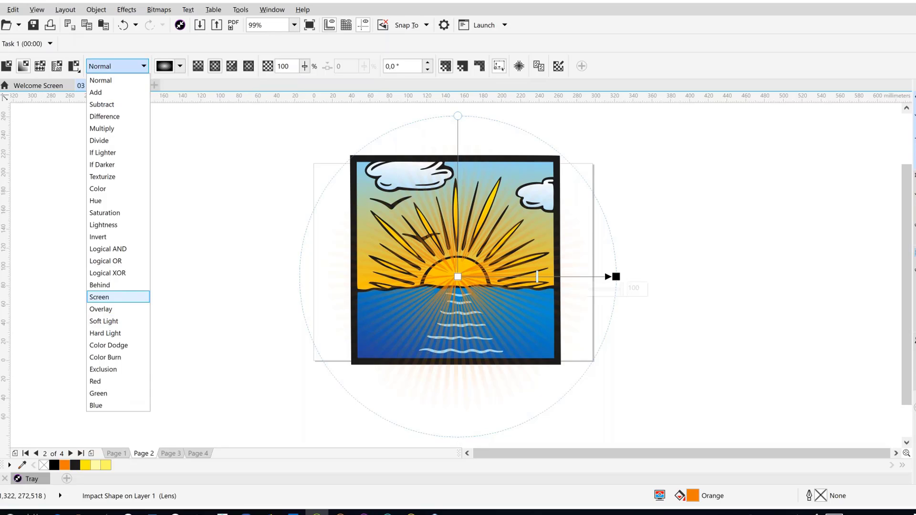
left_click(109, 298)
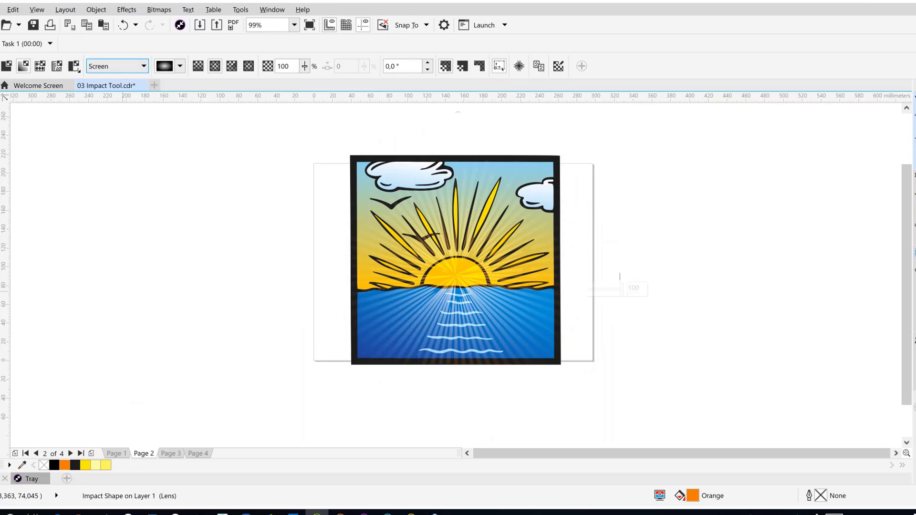
left_click(0, 104)
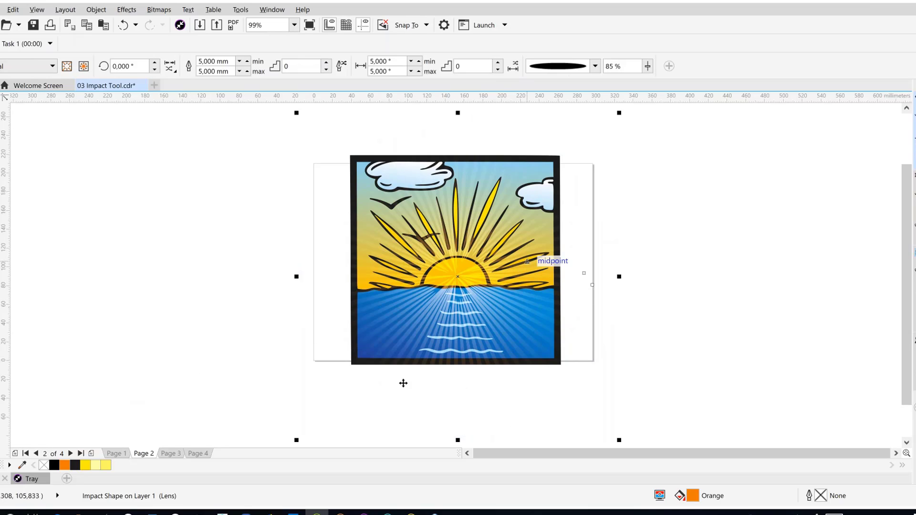
Step: Go to page 3 and delete the existing ray effect from the sunset photo
left_click(171, 454)
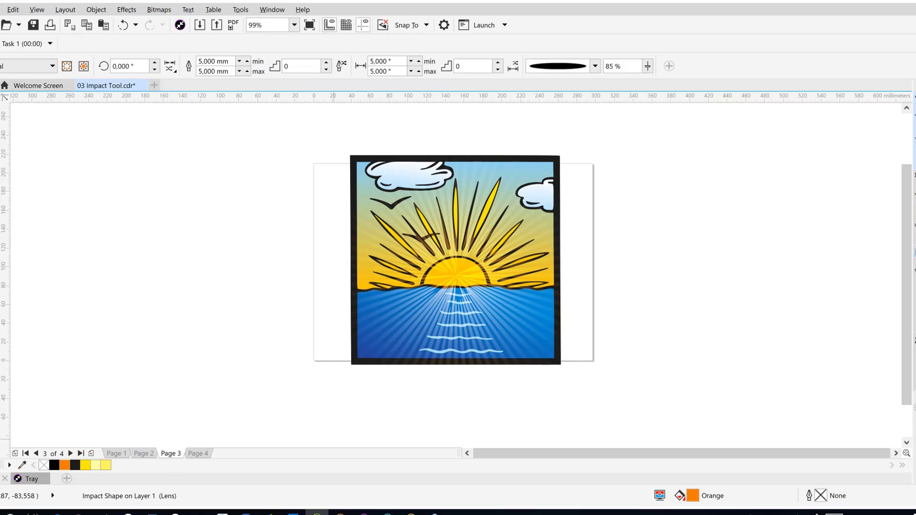
key("Delete")
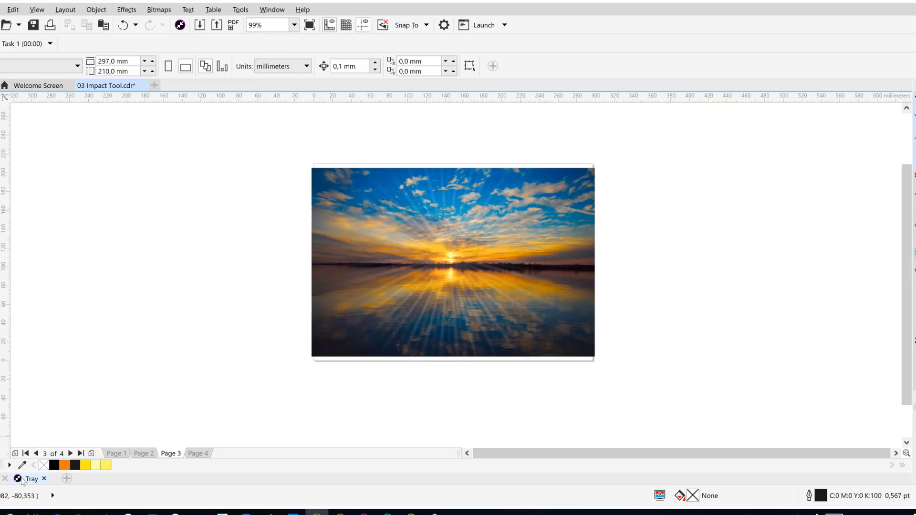
left_click(512, 242)
key("Delete")
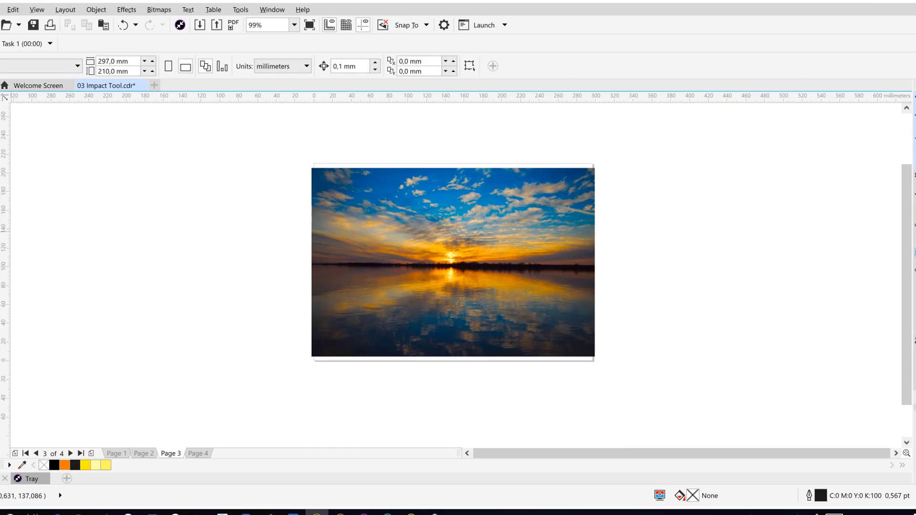
Step: Draw a radial impact effect about 395 mm across over the sunset photo, centred near the sun
left_click(0, 230)
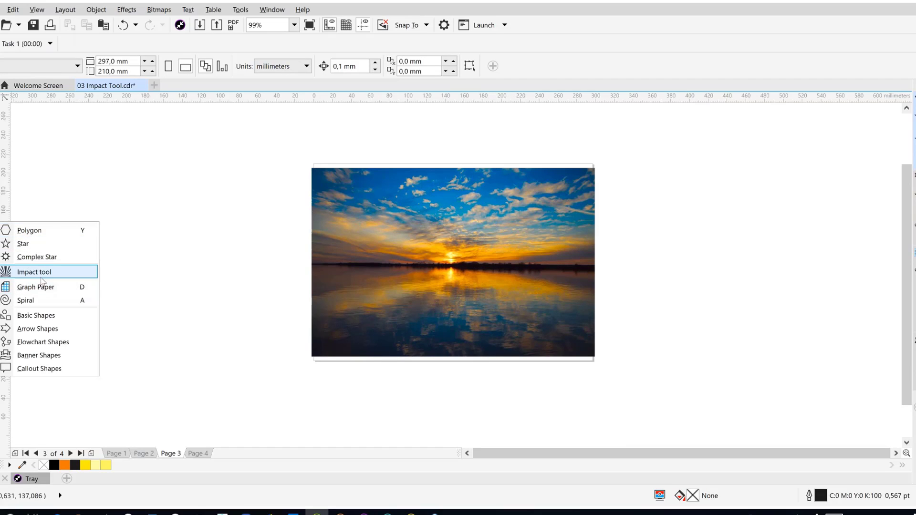
left_click(41, 275)
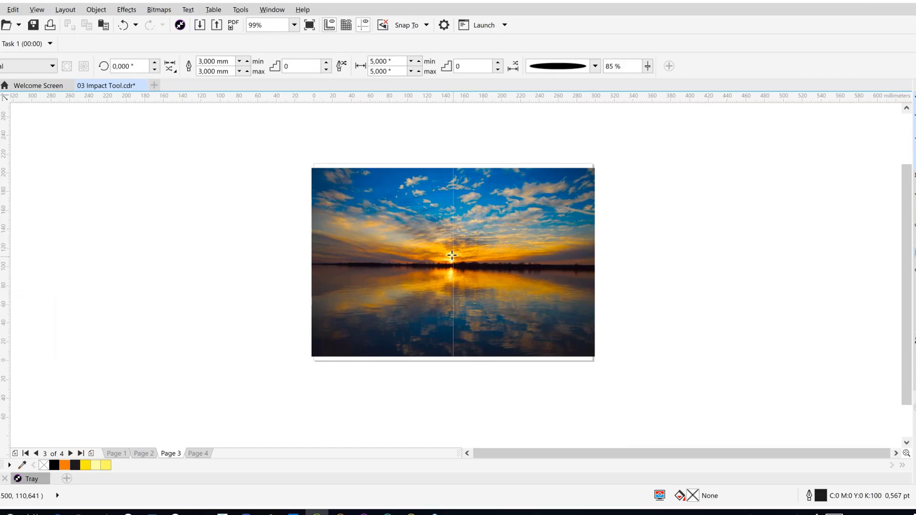
left_click_drag(452, 255, 614, 348)
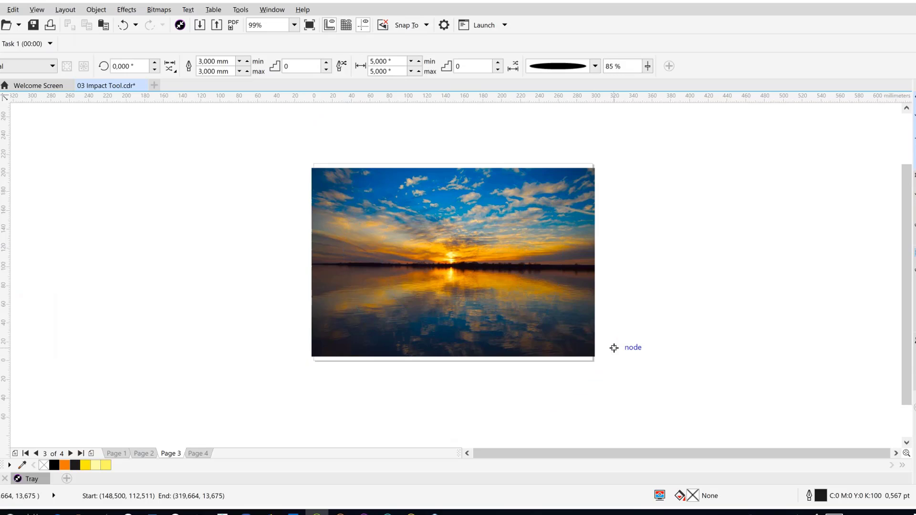
Step: Give the new impact effect the diamond-shaped line style and a line width of 10 mm
left_click(595, 66)
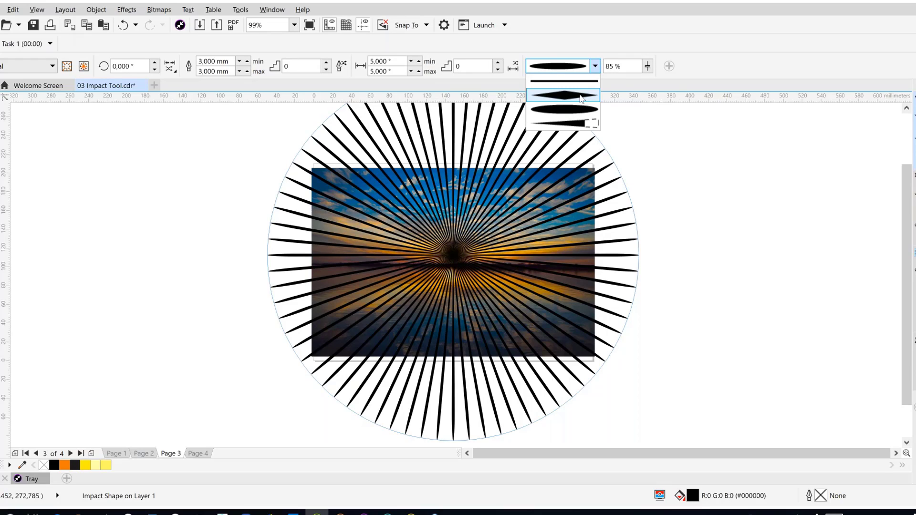
left_click(581, 95)
left_click(215, 61)
type("10mm")
key("Tab")
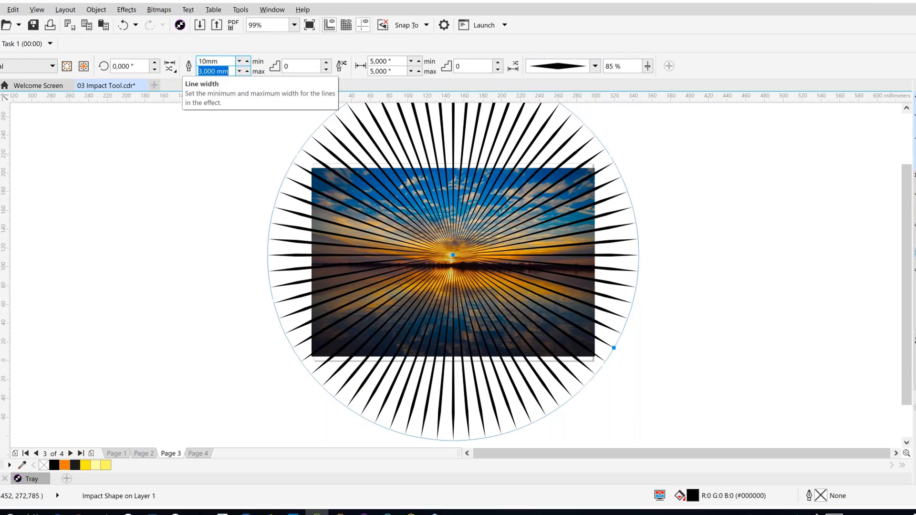
Step: Randomise the start and end points of the diamond-shaped rays over the photo and fill them with yellow
left_click(170, 66)
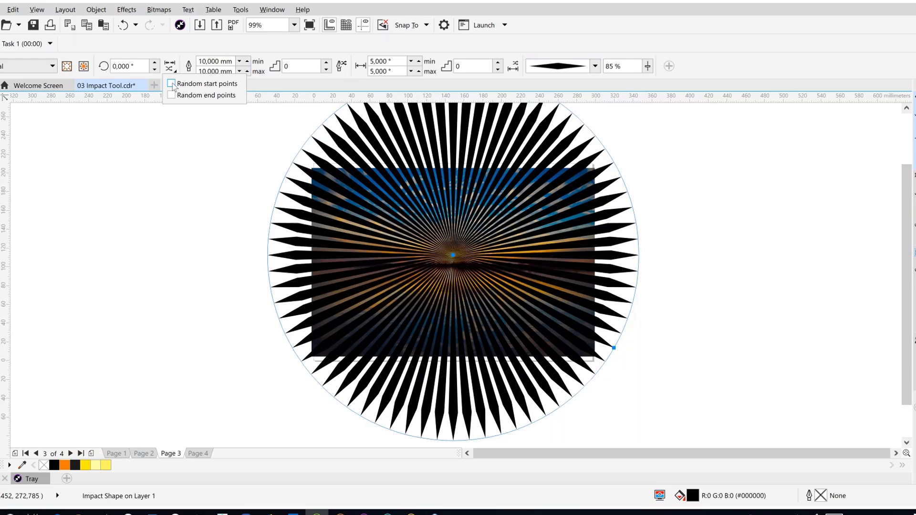
left_click(172, 84)
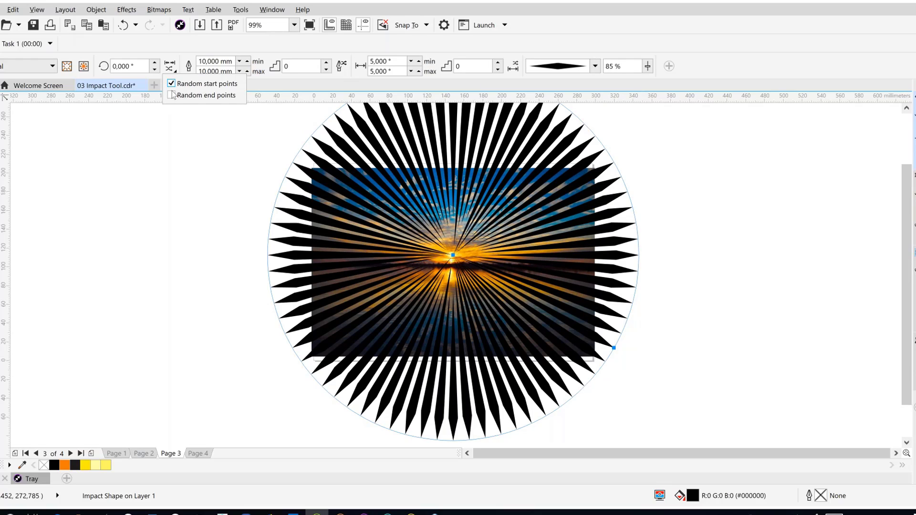
left_click(171, 95)
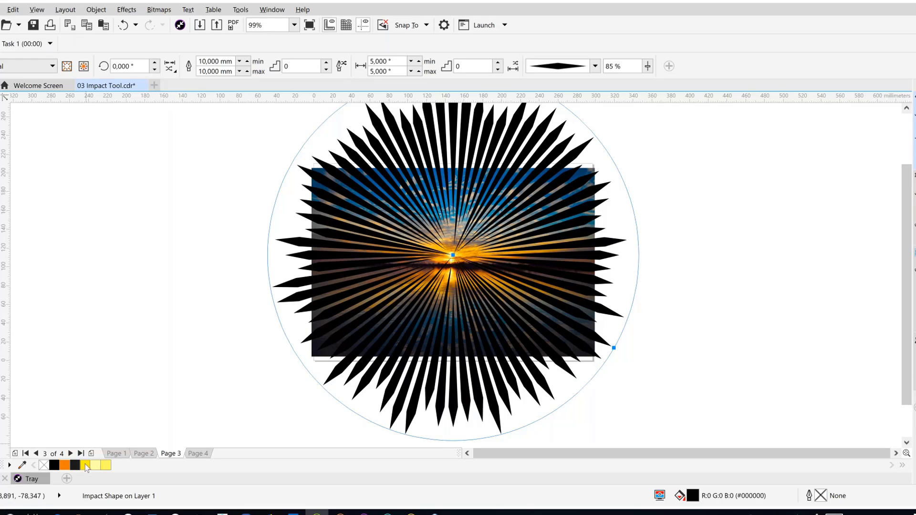
left_click(87, 465)
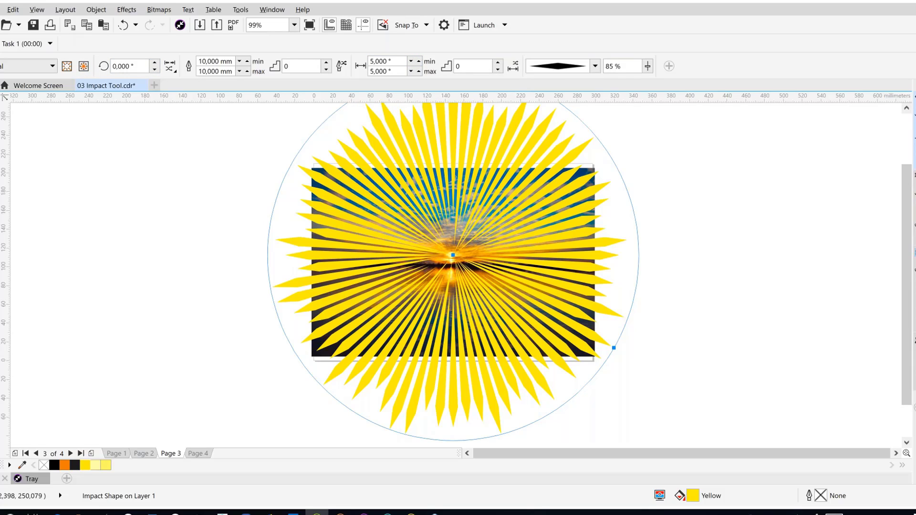
Step: Apply a bitmap pattern transparency to the yellow rays and set its merge mode to Screen
left_click(1, 327)
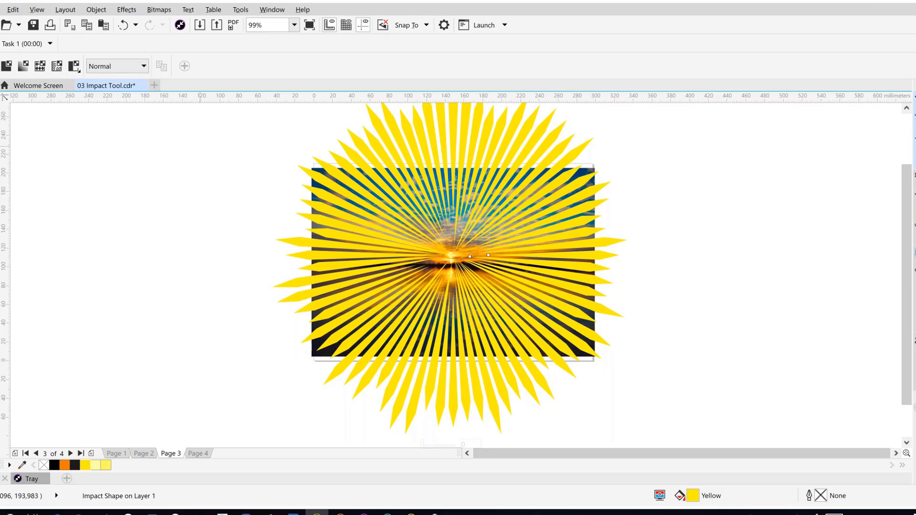
left_click(60, 69)
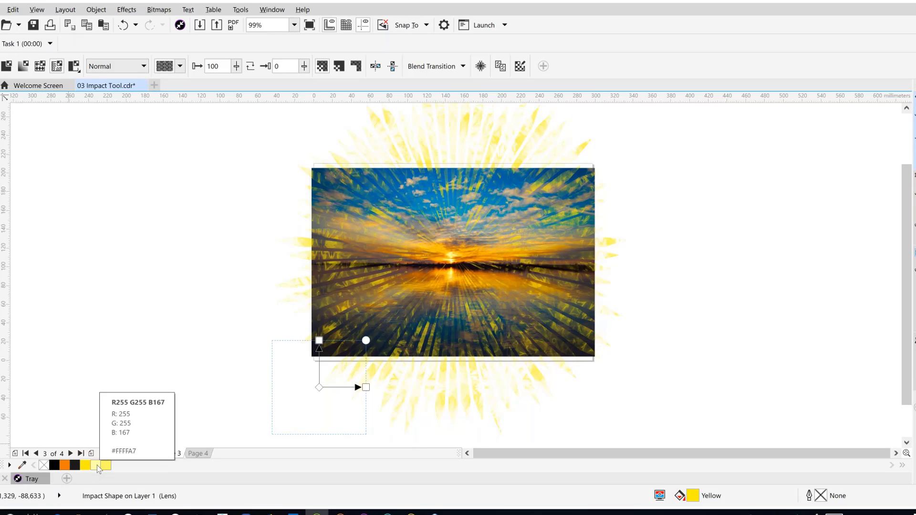
left_click(97, 466)
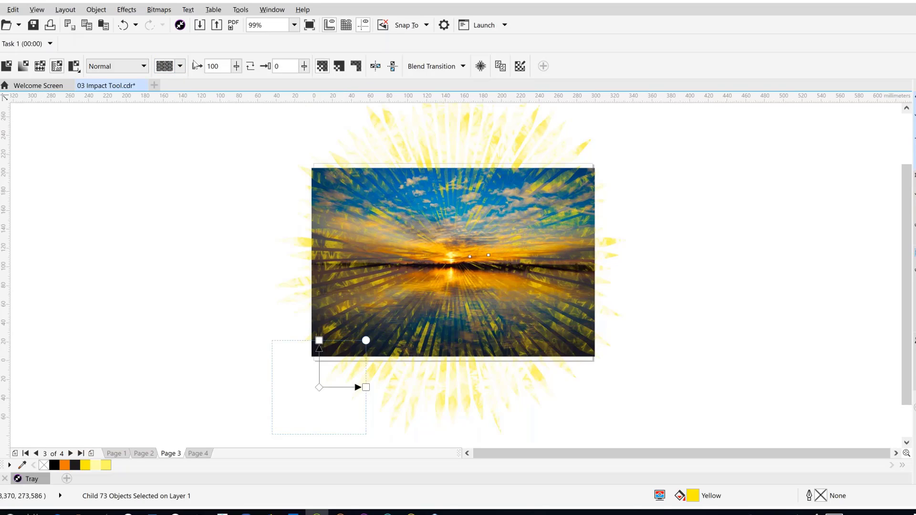
left_click(180, 67)
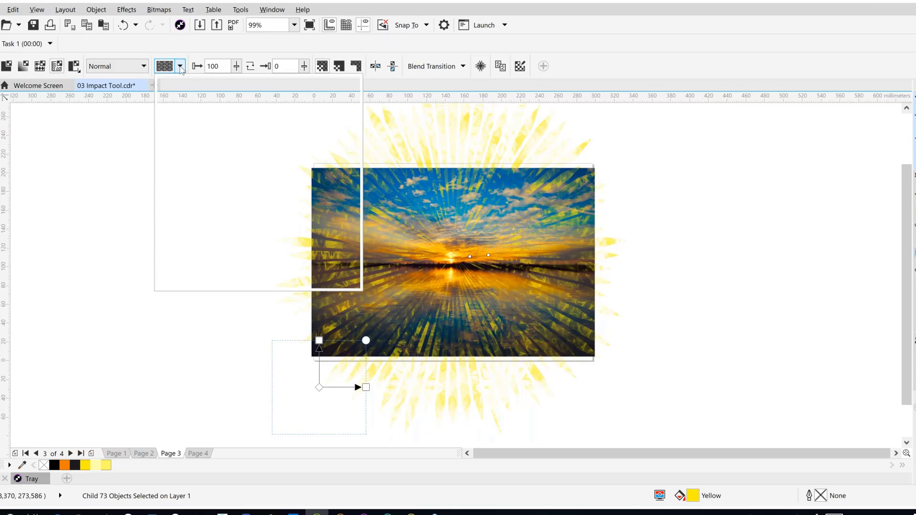
left_click(213, 56)
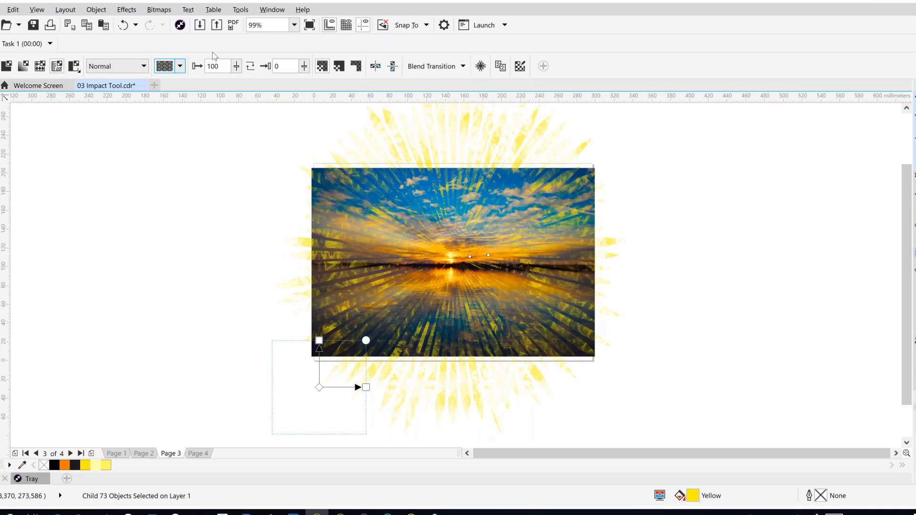
left_click(143, 67)
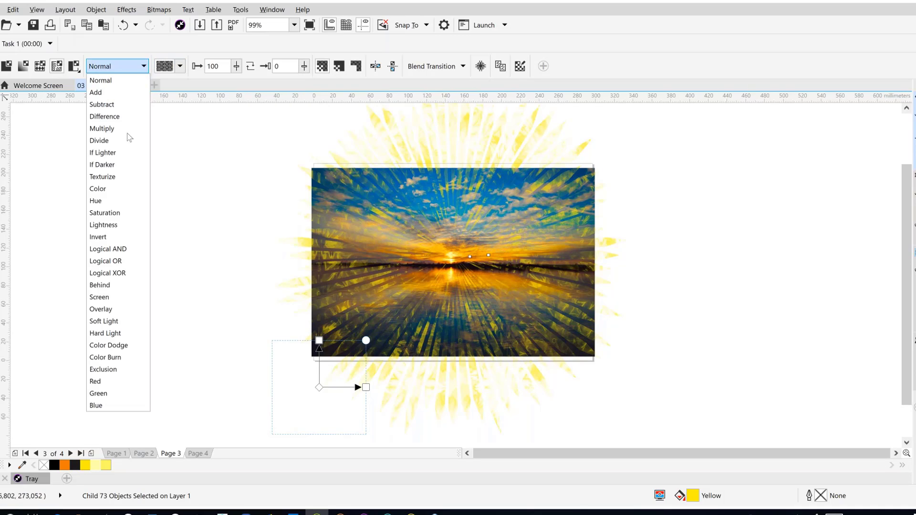
left_click(100, 296)
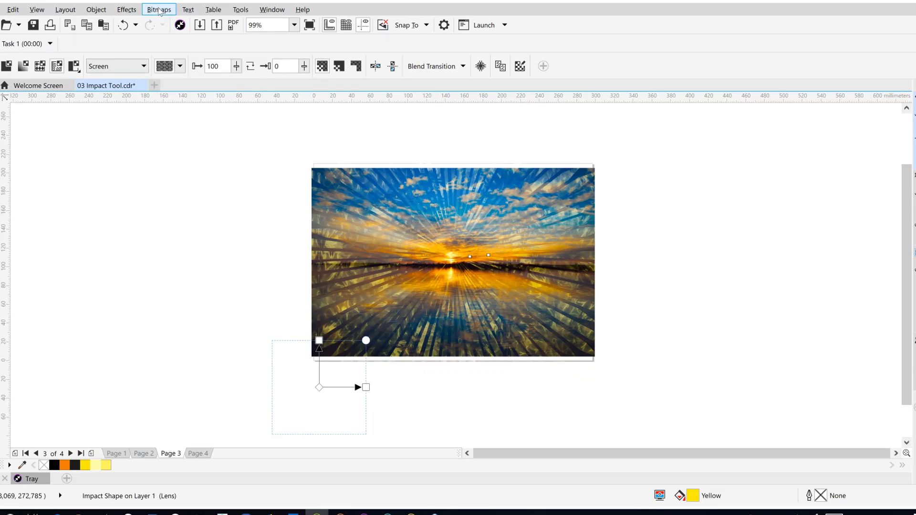
Step: Convert the yellow rays to a 72 dpi CMYK bitmap with a transparent background and set its merge mode to Screen
left_click(160, 11)
left_click(164, 25)
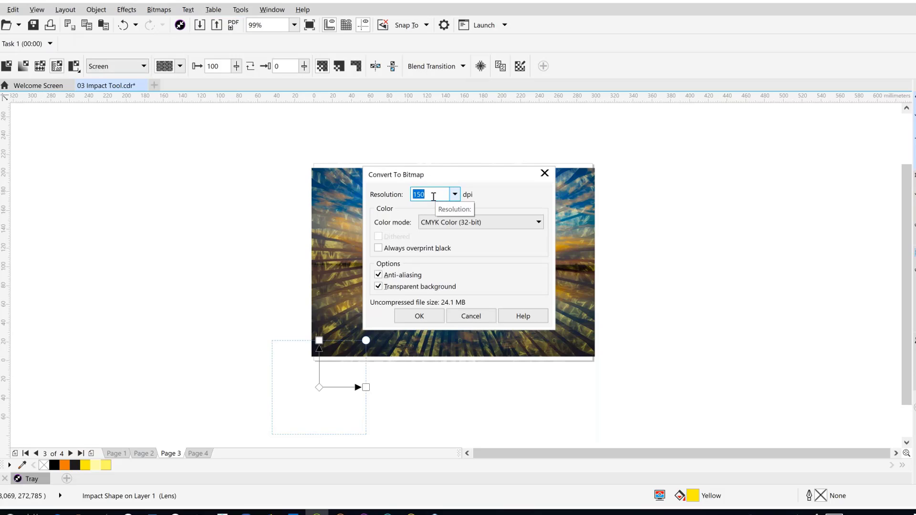
type("72")
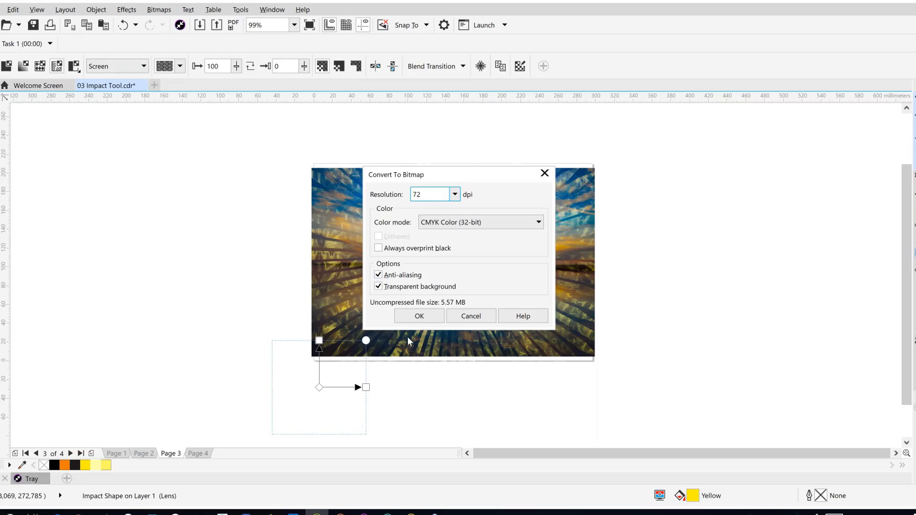
left_click(419, 316)
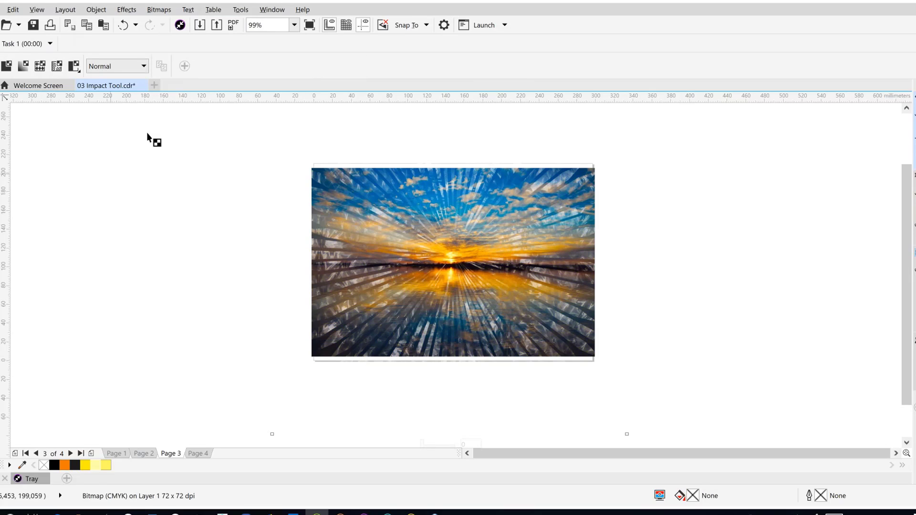
left_click(143, 67)
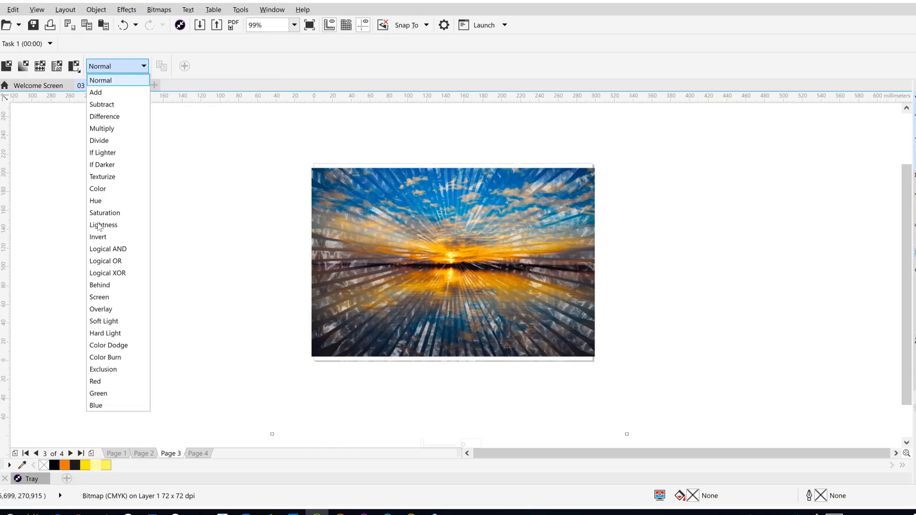
left_click(109, 297)
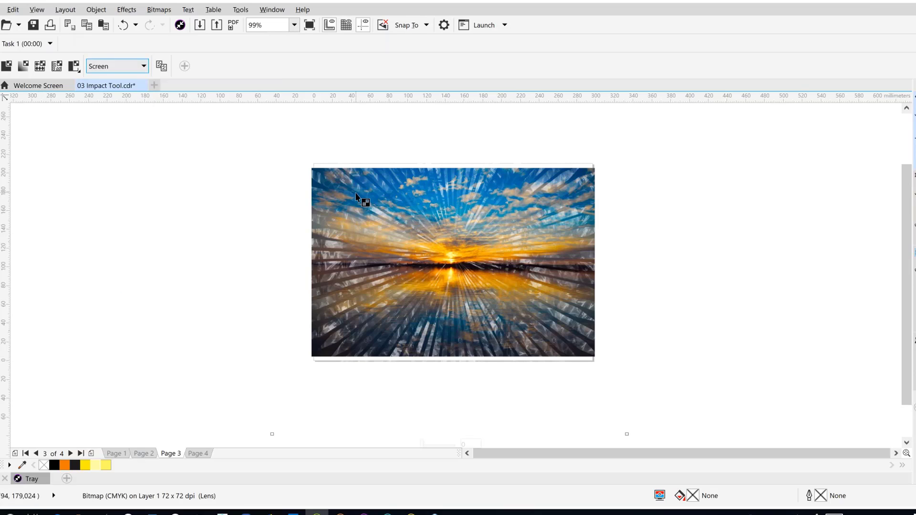
Step: Try a Gaussian blur with a radius of 7 pixels on the rays bitmap, and undo it
left_click(156, 10)
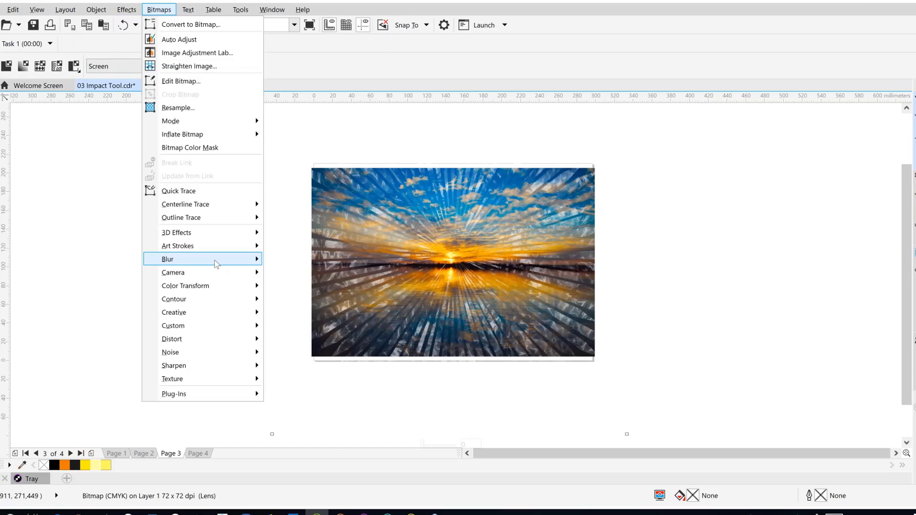
mouse_move(216, 264)
left_click(303, 274)
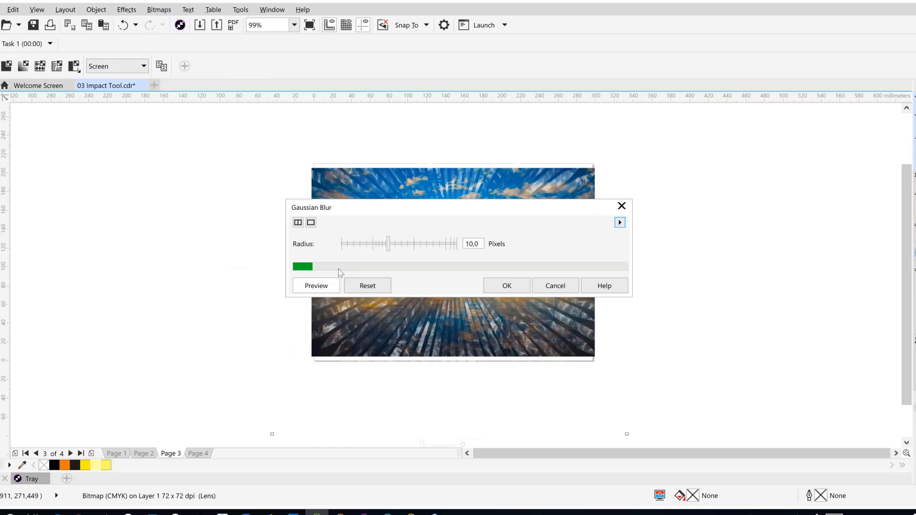
left_click_drag(408, 225, 506, 251)
left_click_drag(627, 218, 620, 160)
left_click_drag(684, 196, 677, 199)
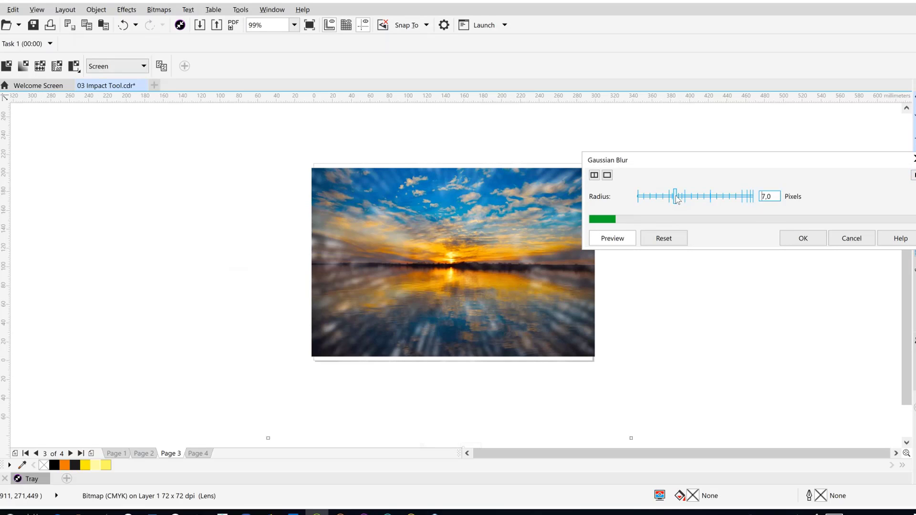
left_click(794, 237)
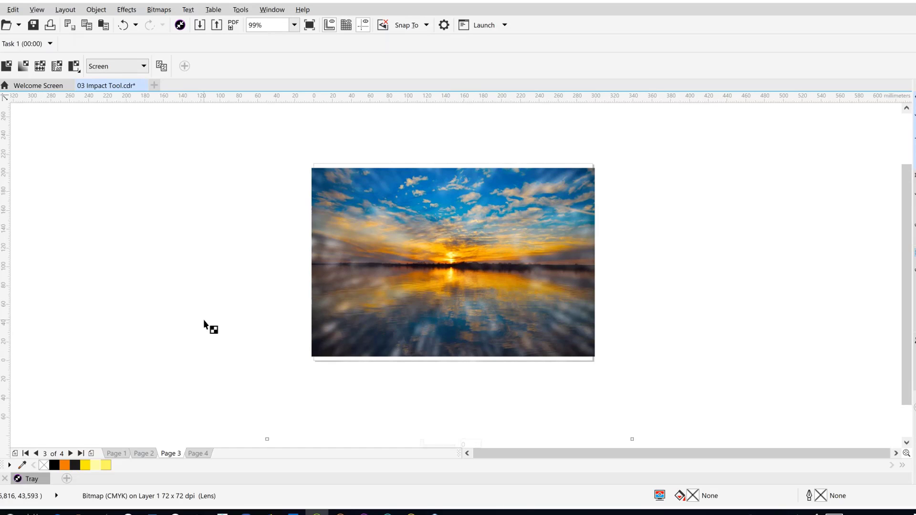
key("ctrl+z")
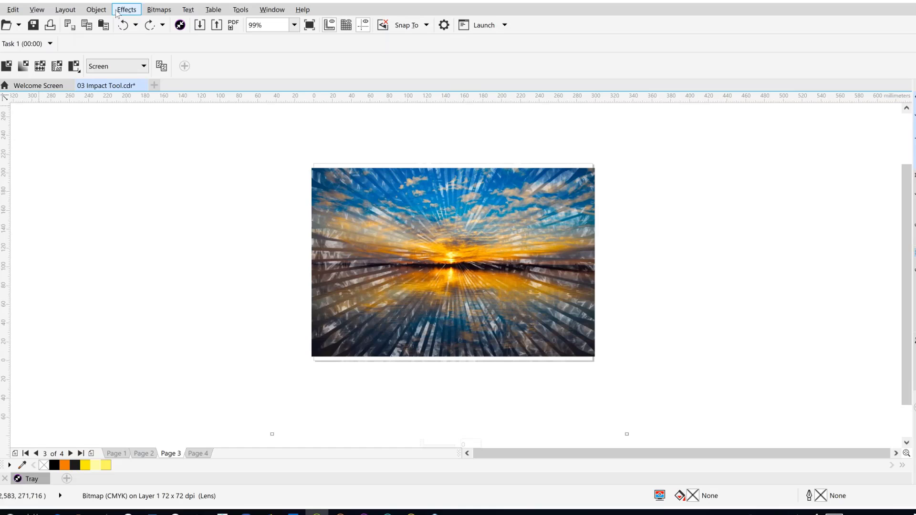
Step: Apply a Gaussian blur with a radius of 4.6 pixels to the rays bitmap
left_click(122, 10)
mouse_move(155, 10)
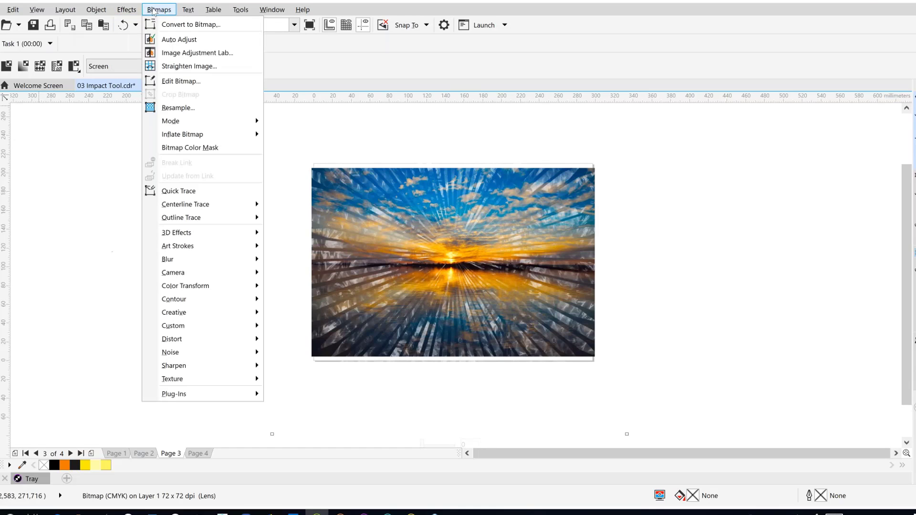
mouse_move(195, 264)
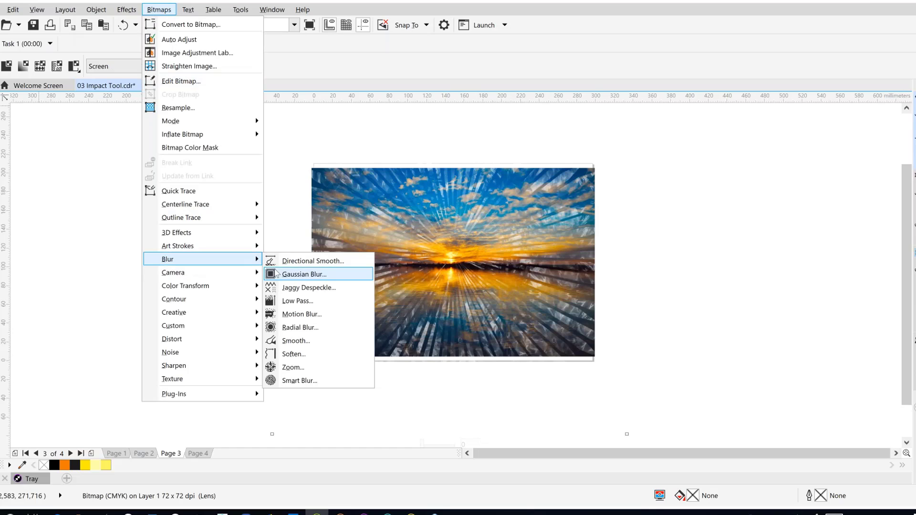
left_click(288, 281)
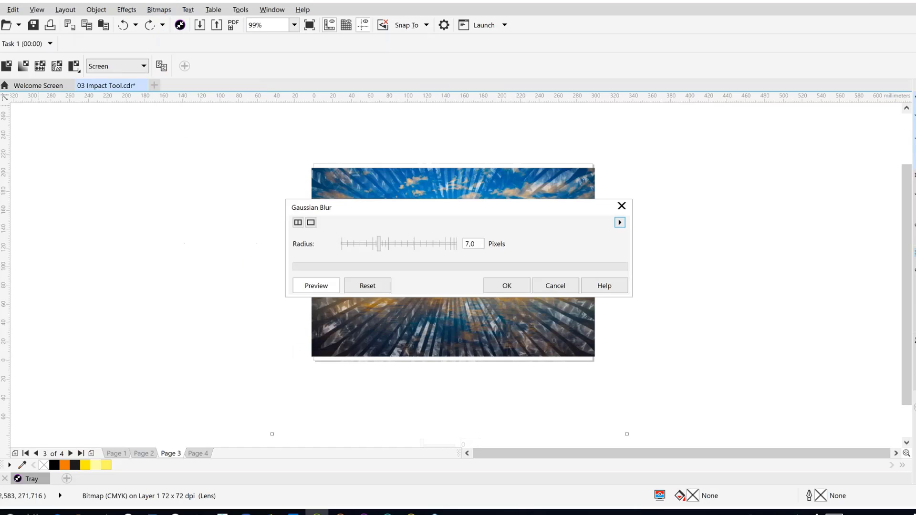
left_click_drag(375, 206, 604, 337)
left_click_drag(605, 381, 603, 377)
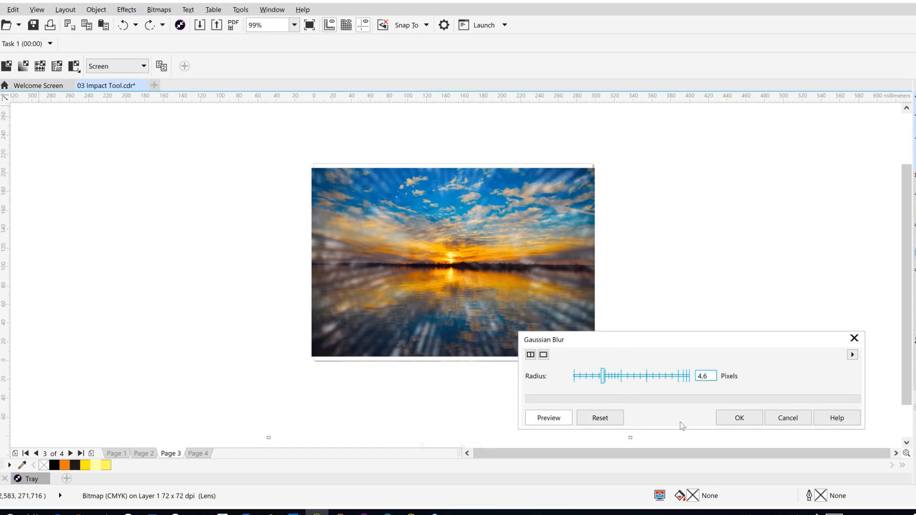
left_click(750, 423)
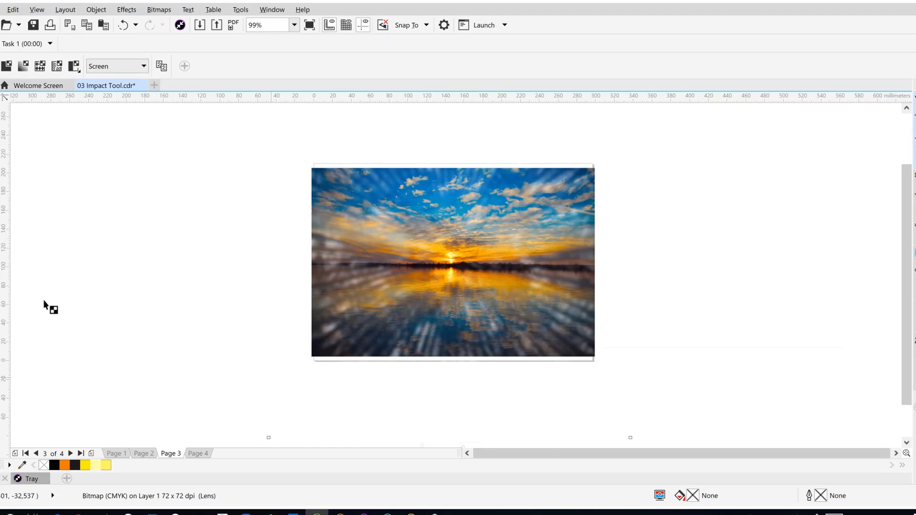
Step: Try linear and elliptical fountain transparencies on the blurred rays, and settle on a uniform transparency of 50
left_click(23, 68)
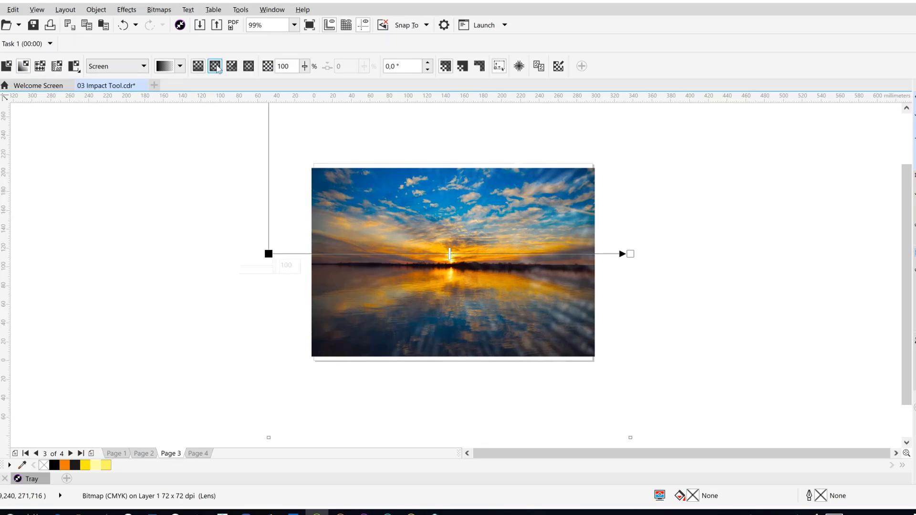
left_click(216, 67)
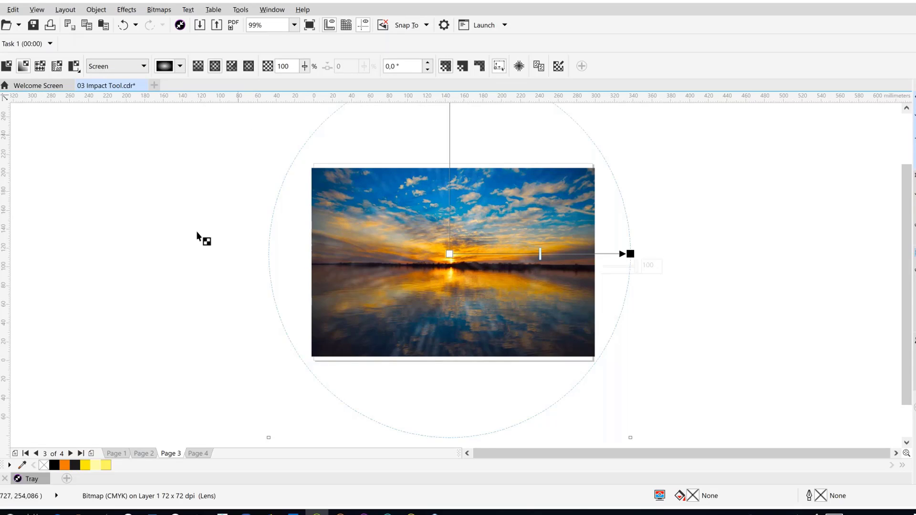
left_click(7, 66)
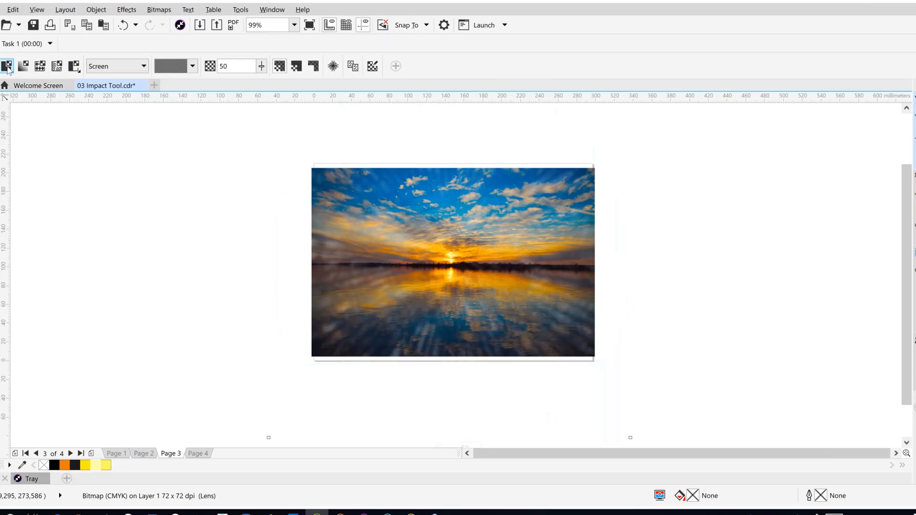
left_click(130, 254)
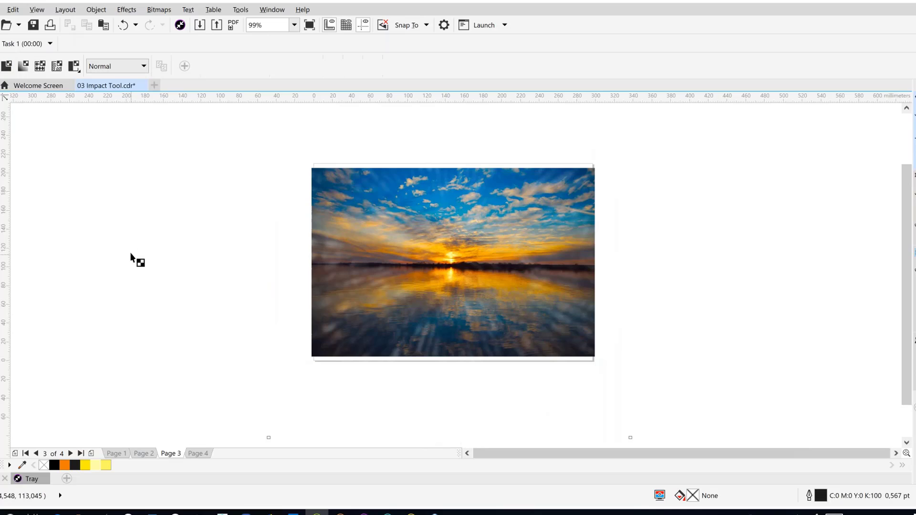
Step: Close the Impact Tool drawing and open 04 Pointillizer.cdr from the CorelDRAW 2018 folder
left_click(142, 85)
left_click(459, 283)
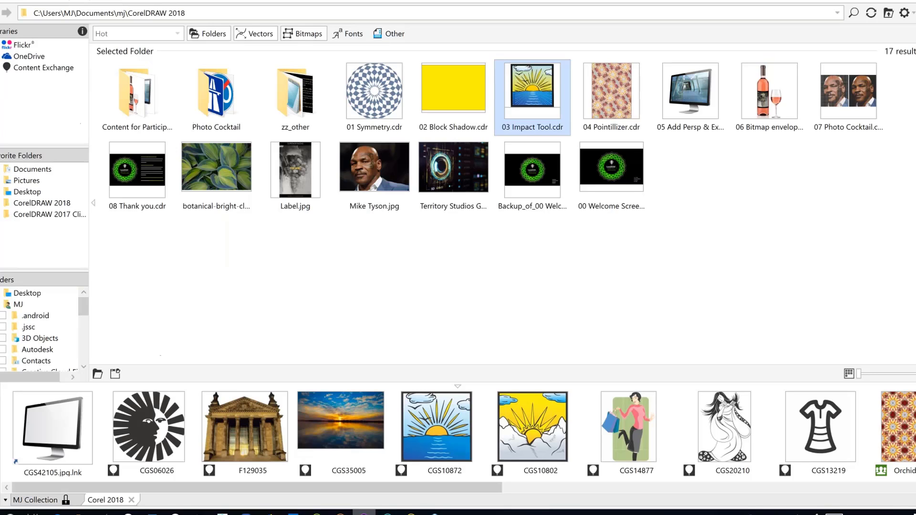
mouse_move(620, 104)
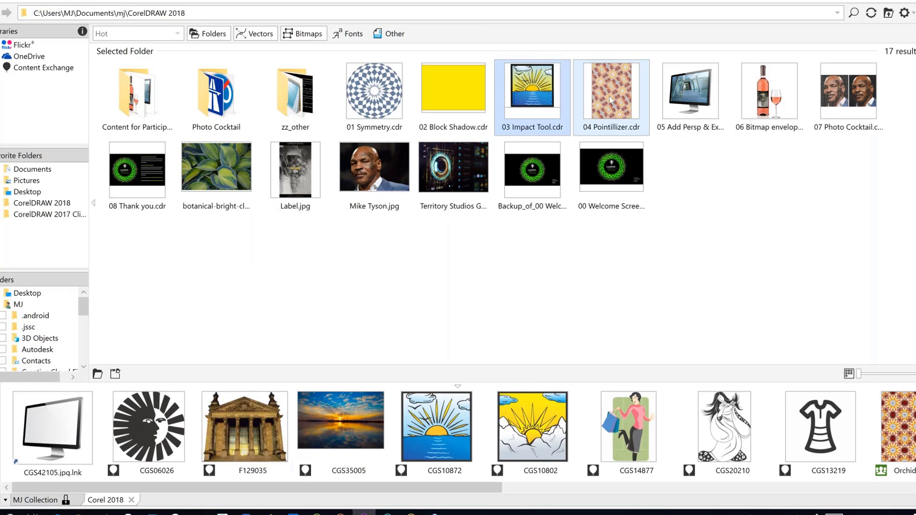
left_click_drag(611, 100, 585, 114)
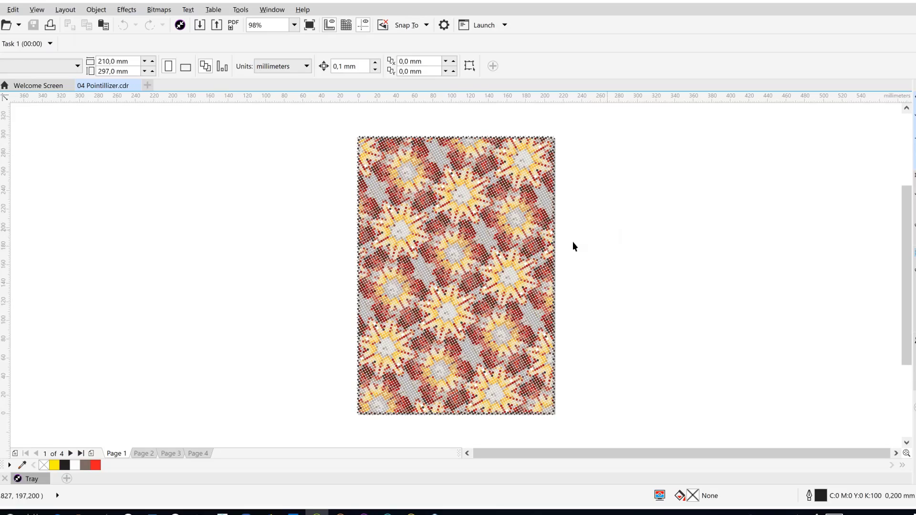
Step: Go to page 2 and move the dress drawing off the page onto the empty area to its right
left_click(143, 454)
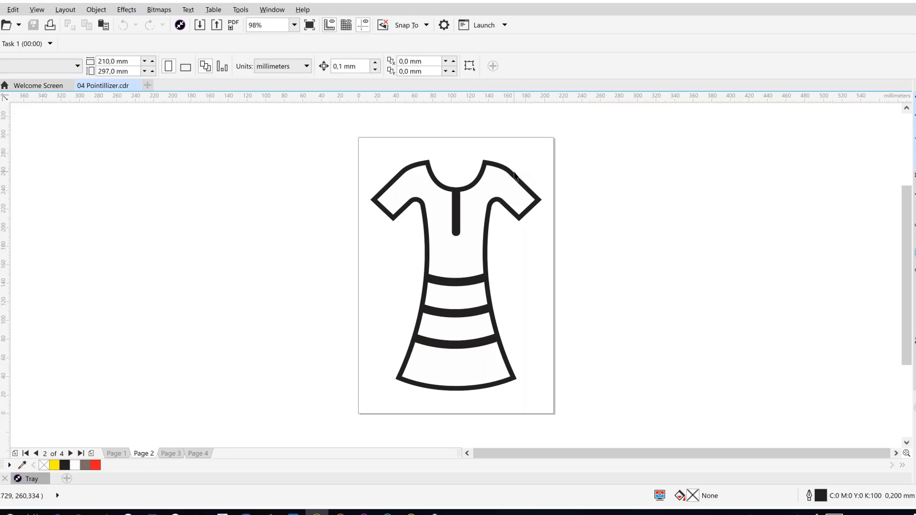
left_click_drag(514, 174, 737, 158)
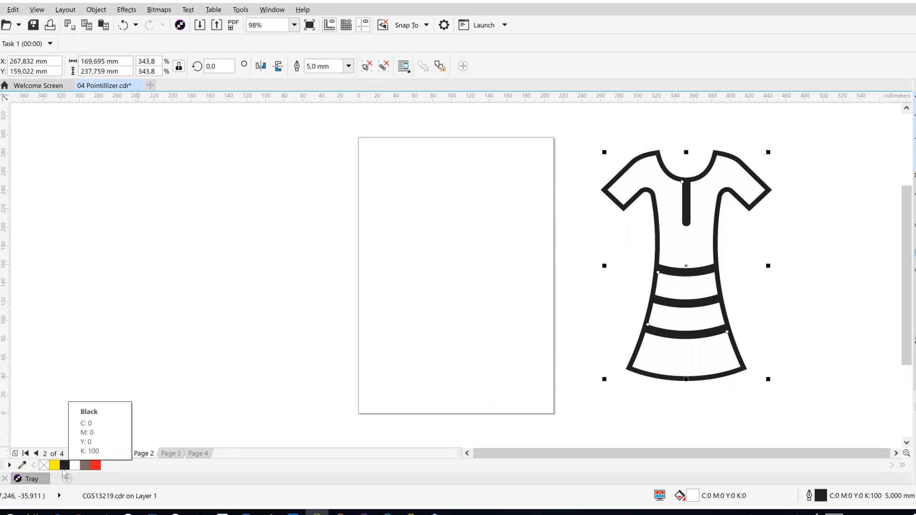
left_click(153, 408)
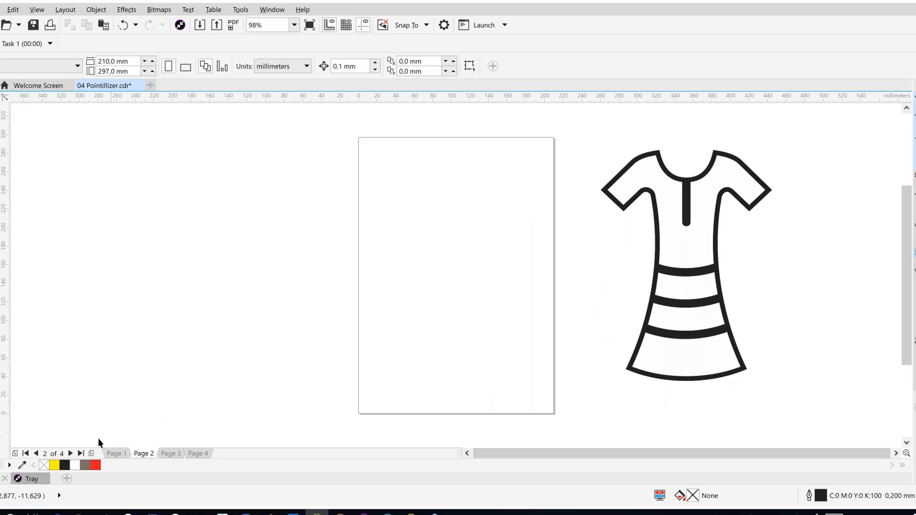
Step: Place the dress clipart CGS13219 from the tray to the left of the page, about 194 mm wide
left_click(31, 479)
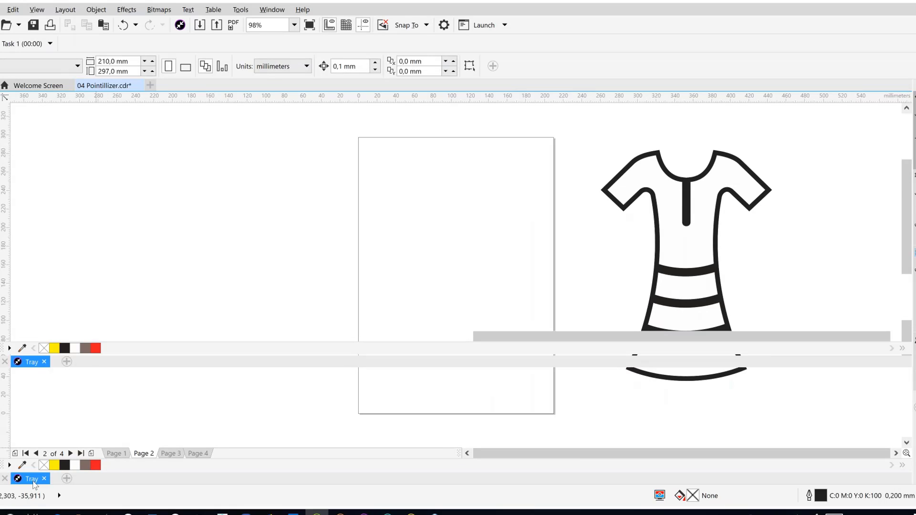
mouse_move(806, 401)
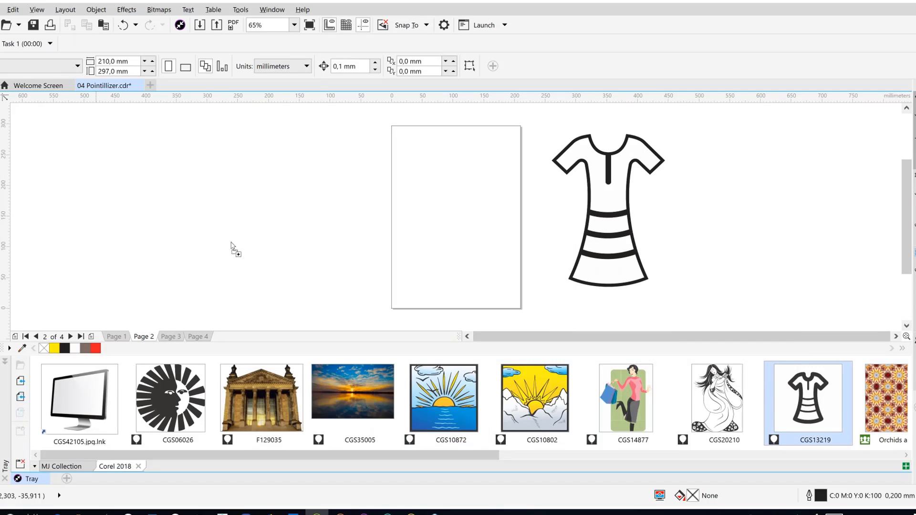
left_click_drag(806, 402, 123, 146)
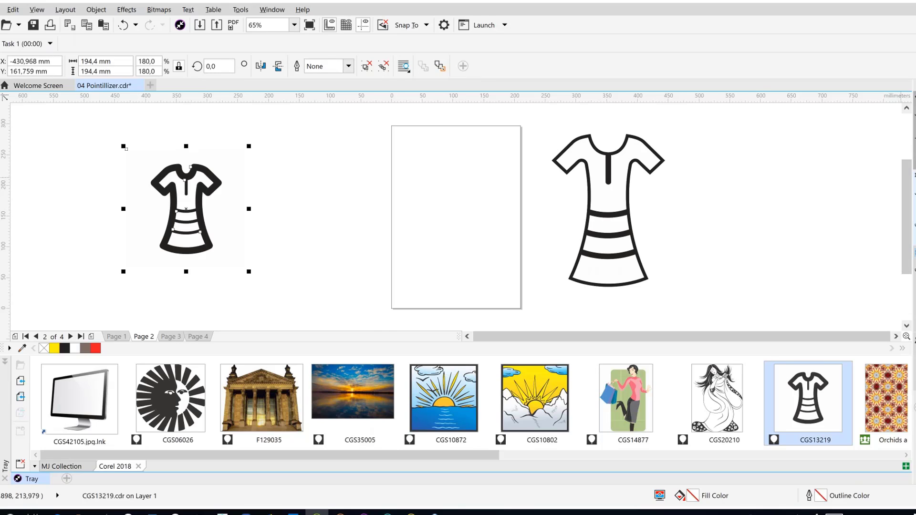
Step: Expand the newly placed CGS13219.cdr group in the Object Manager and delete its background rectangle
left_click(914, 205)
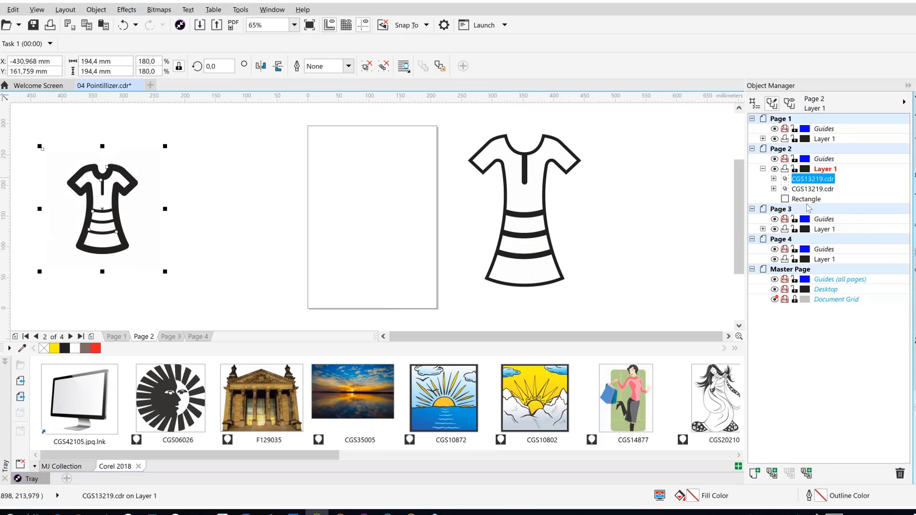
left_click(773, 178)
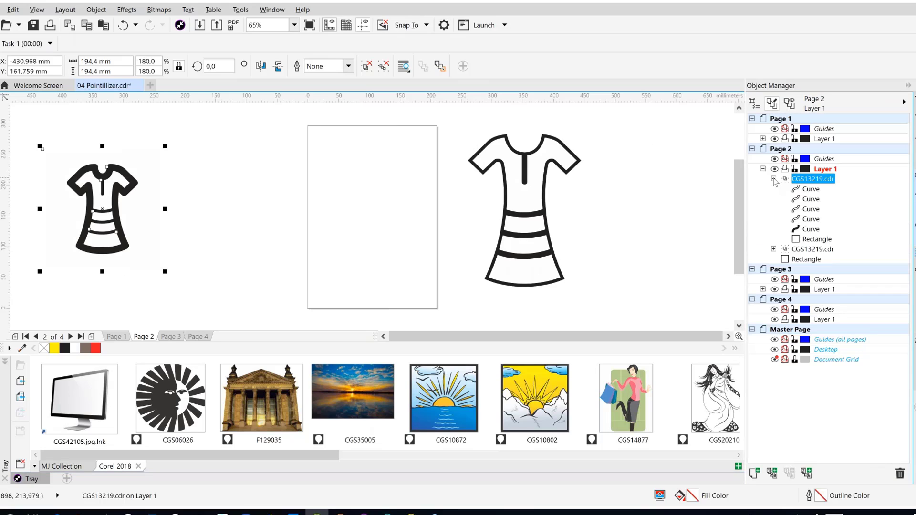
left_click(823, 240)
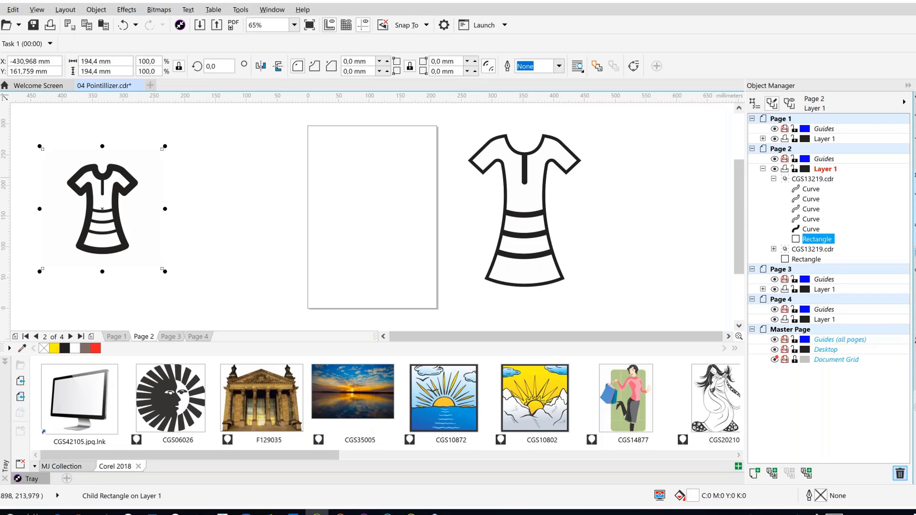
left_click(900, 475)
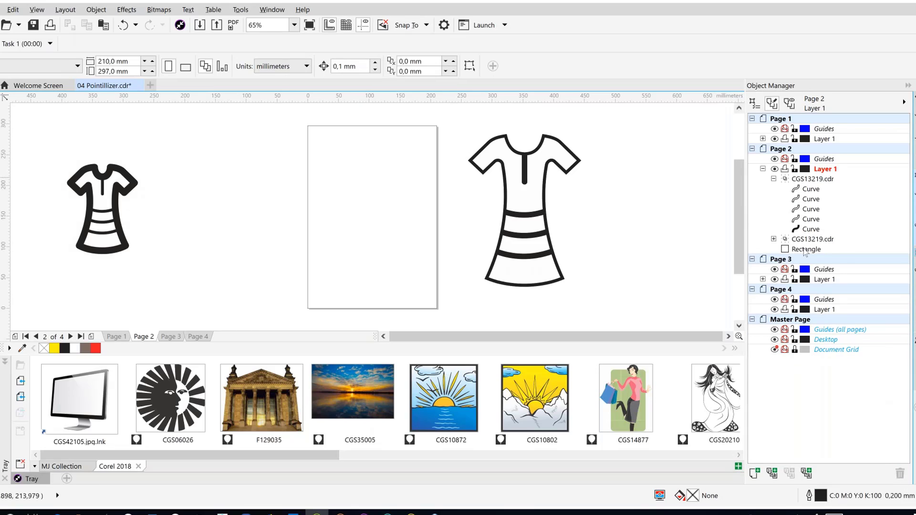
Step: Delete the black outline curve from the newly placed dress clipart and select the group of remaining white shapes
left_click(811, 229)
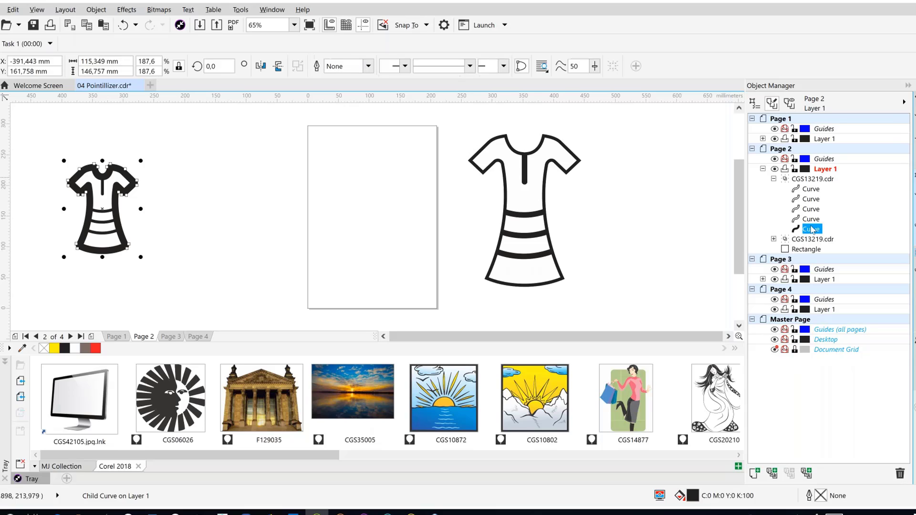
left_click(900, 473)
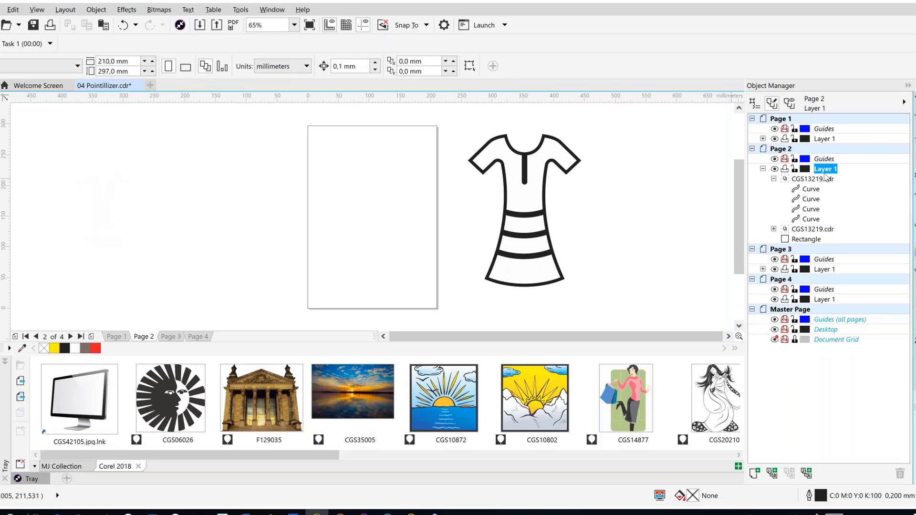
left_click(801, 179)
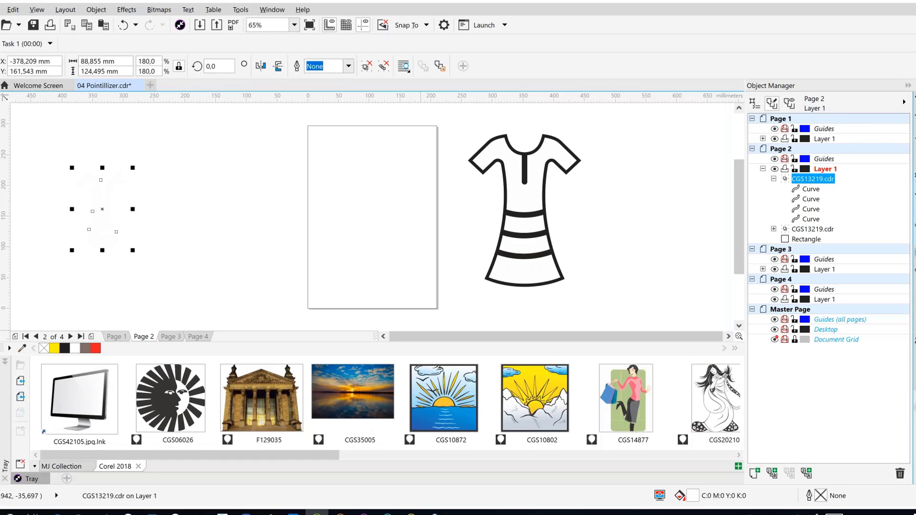
Step: Give the selected small dress group a black outline 3.0 mm wide
right_click(915, 119)
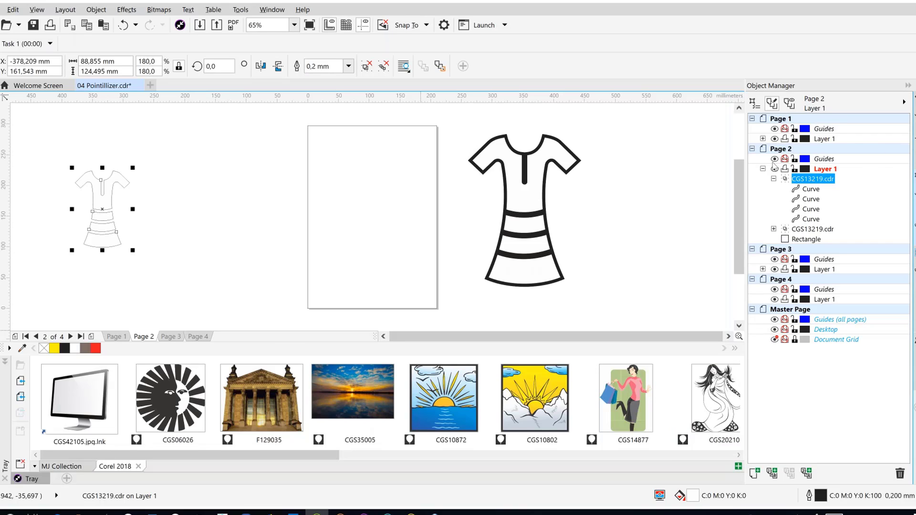
left_click(348, 66)
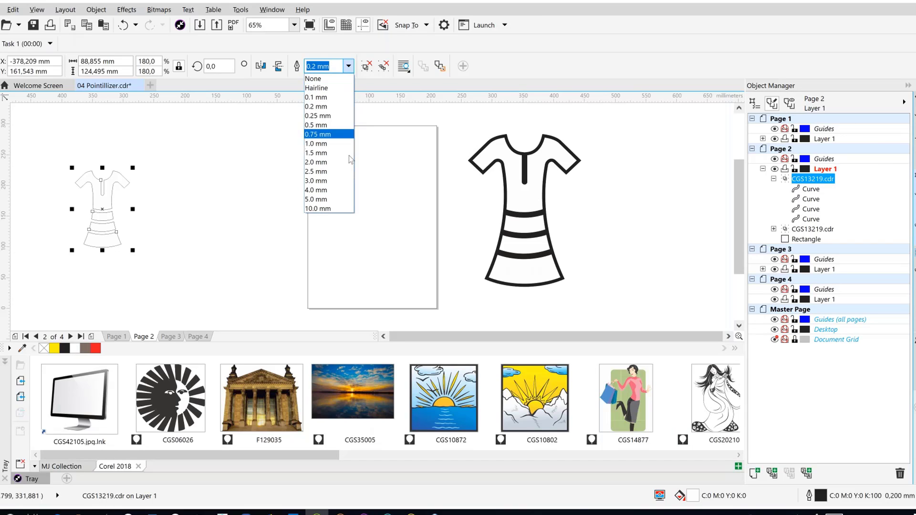
left_click(336, 181)
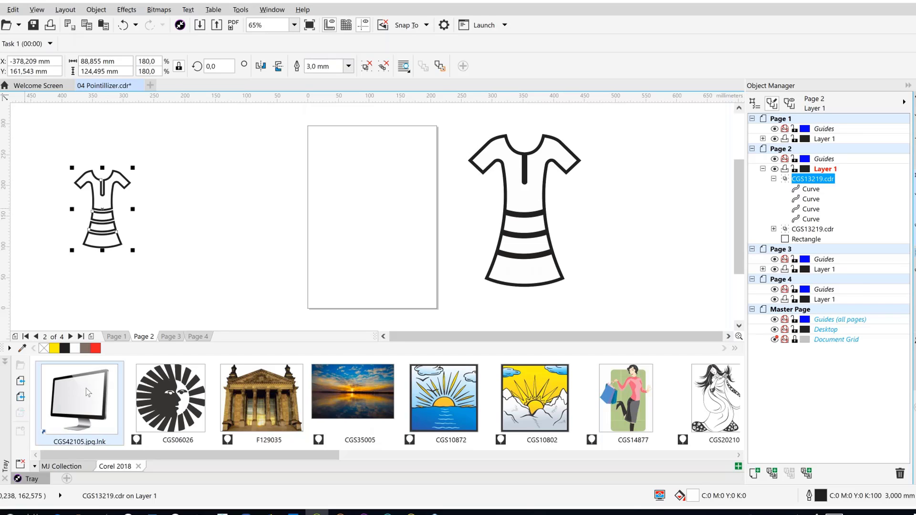
Step: Delete the small dress group and collapse the Tray to enlarge the drawing area
key("Delete")
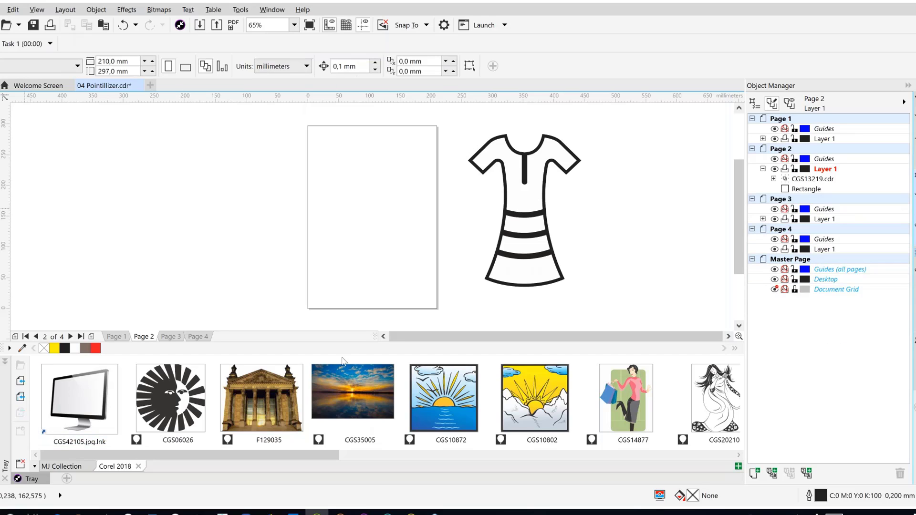
left_click(36, 479)
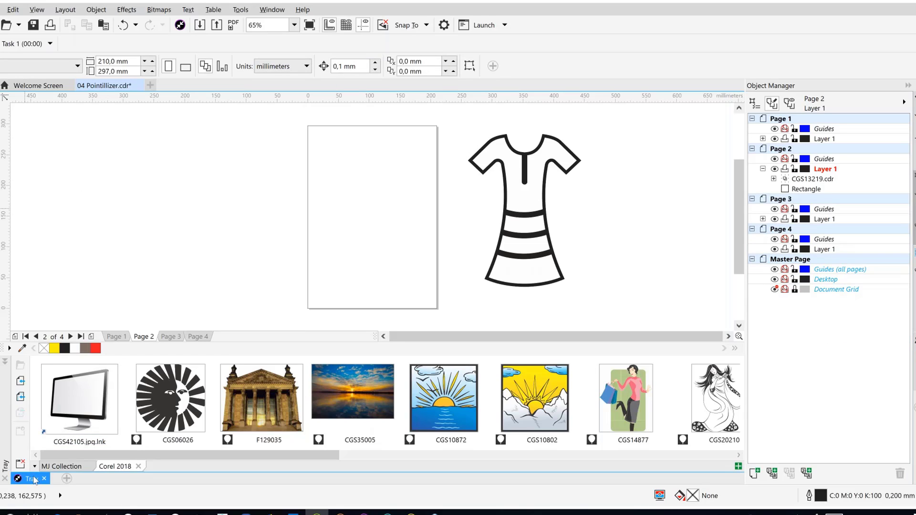
left_click(35, 479)
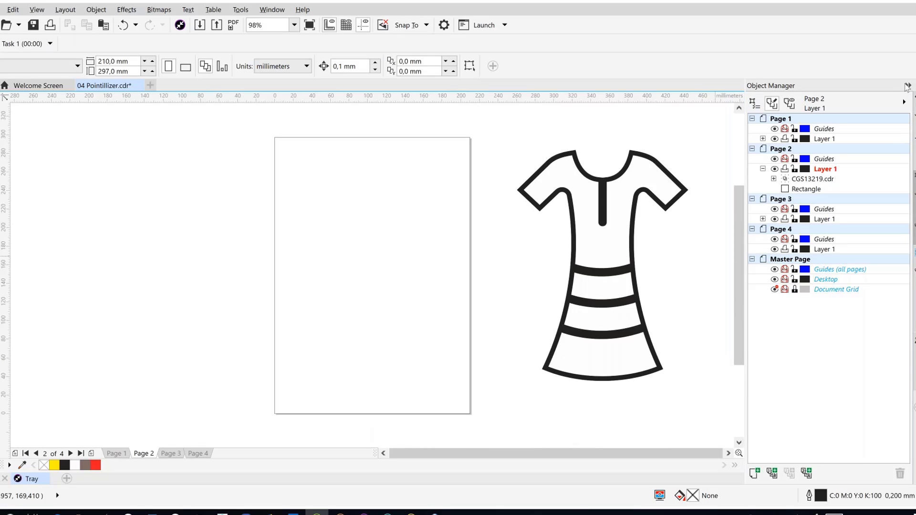
Step: Fill the page-sized rectangle on page 2 with the Orchids and Roses bitmap pattern and view the available fill libraries
left_click(353, 137)
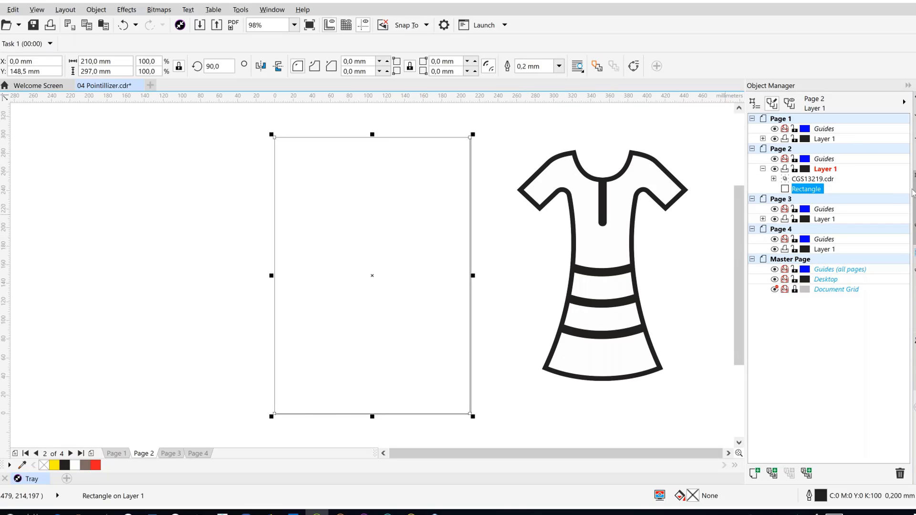
left_click(914, 130)
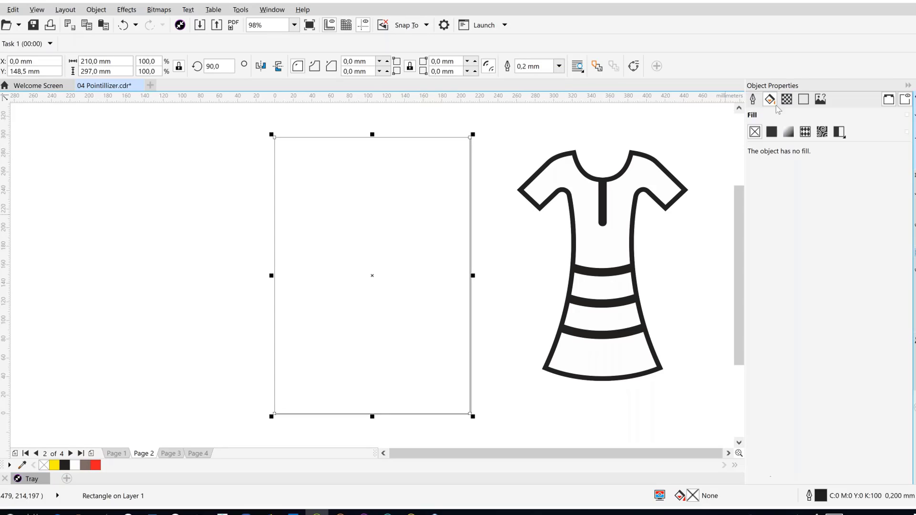
left_click(821, 133)
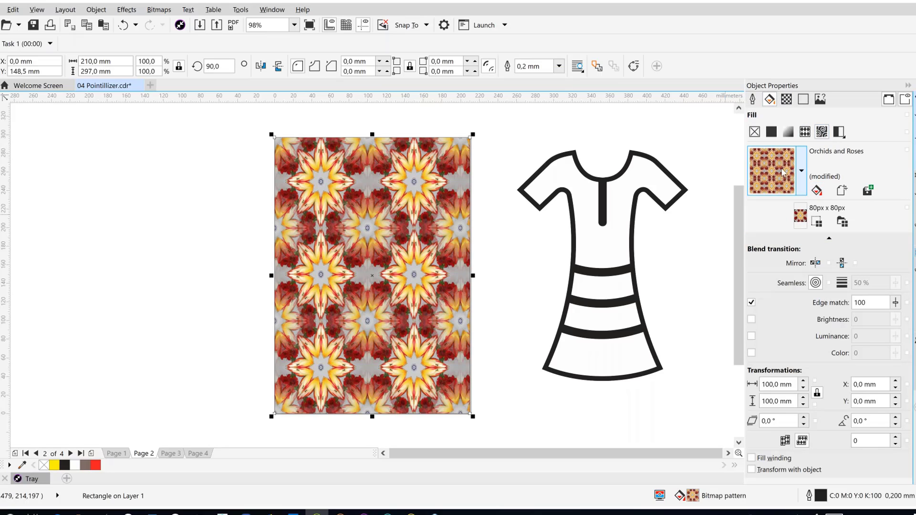
left_click(801, 171)
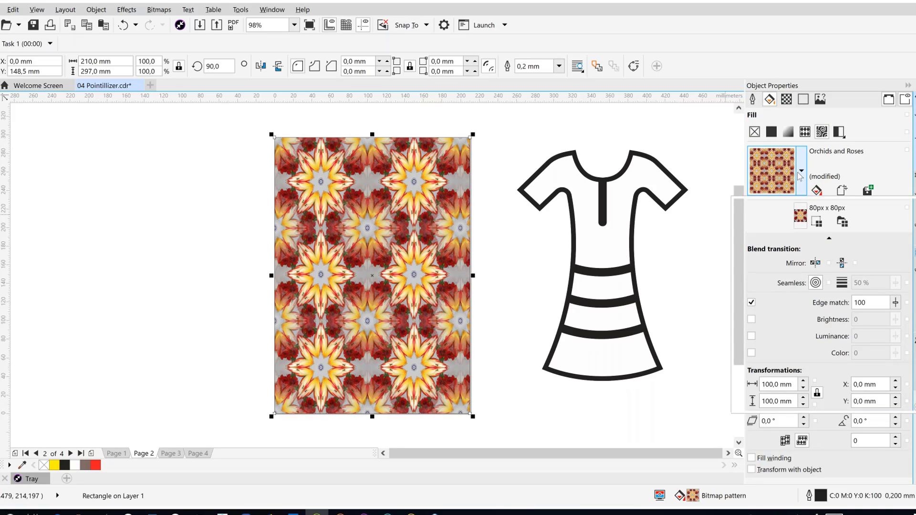
left_click(880, 210)
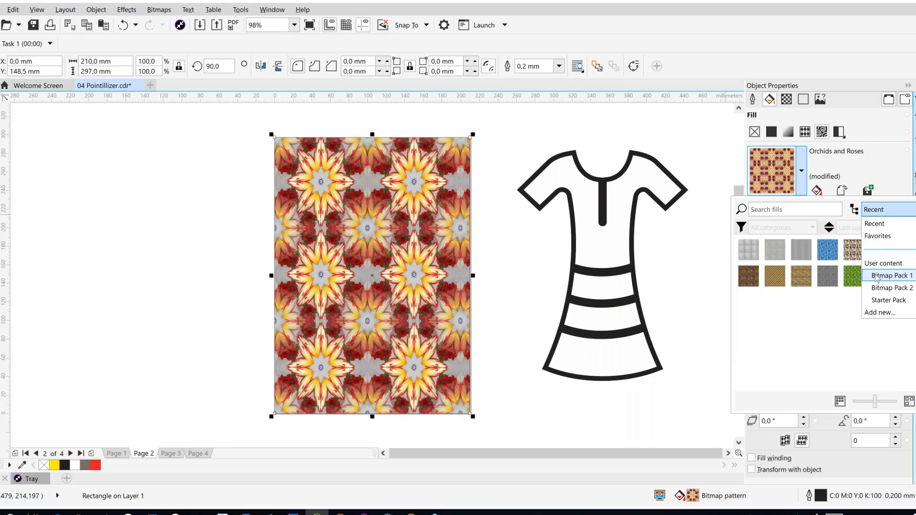
left_click(886, 159)
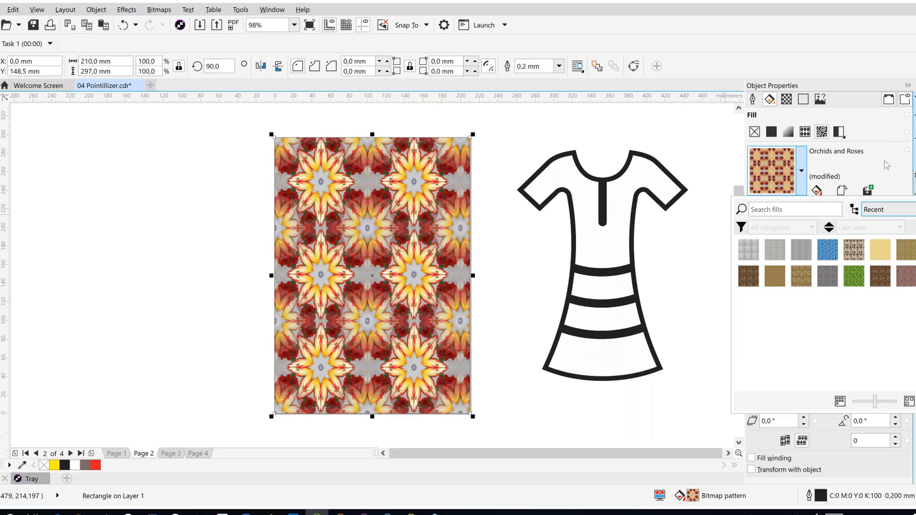
left_click(899, 148)
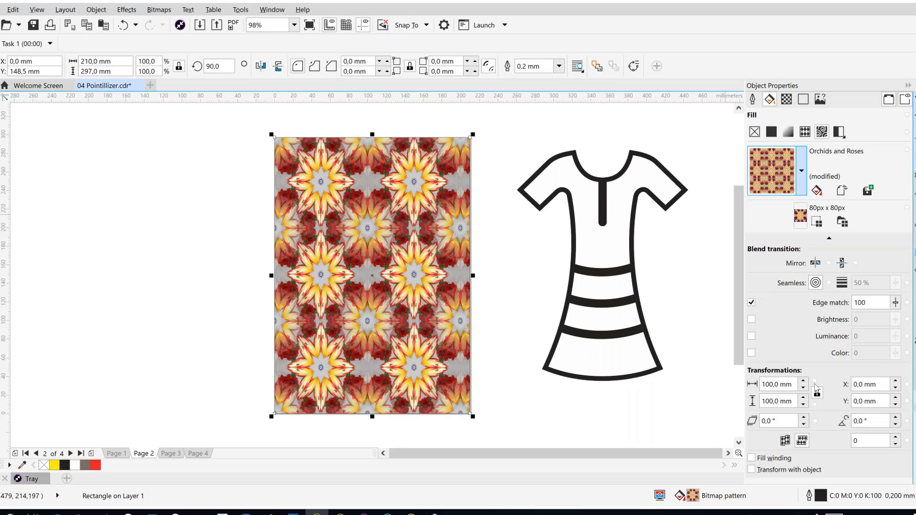
Step: Set the rectangle's pattern tile to 50 mm wide and high
double_click(765, 384)
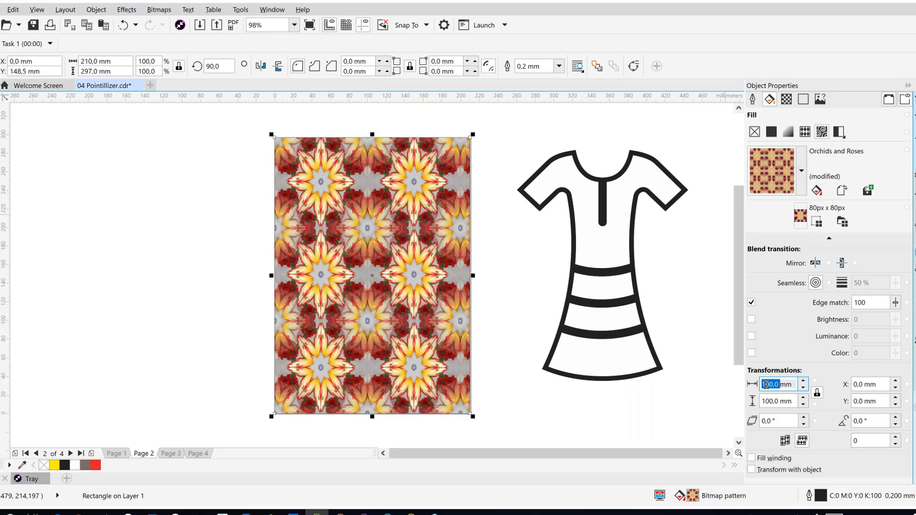
type("50")
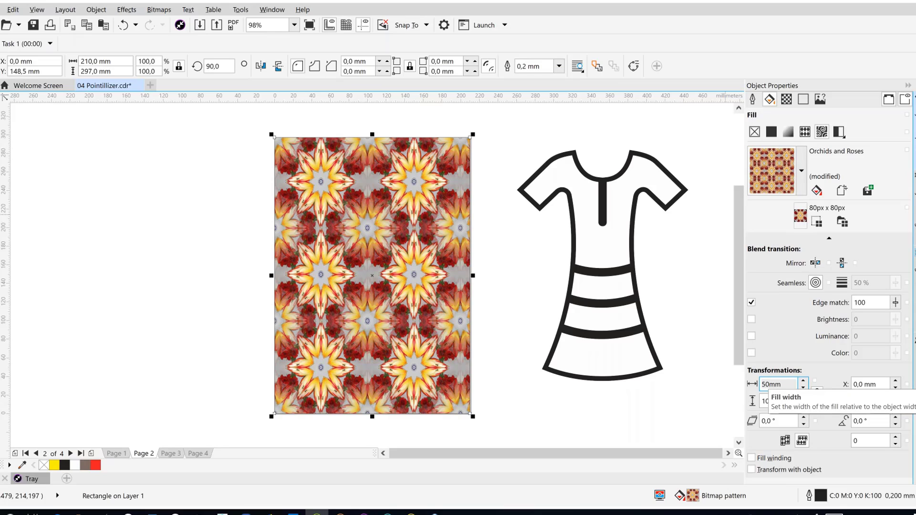
key("Return")
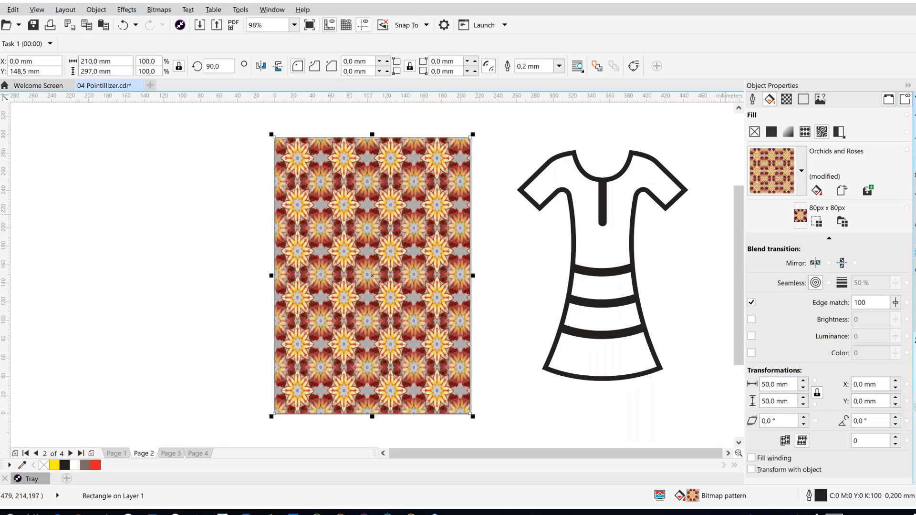
Step: Apply the Pointillizer with the Circle shape to the patterned rectangle and clear the rectangle from the page
left_click(915, 361)
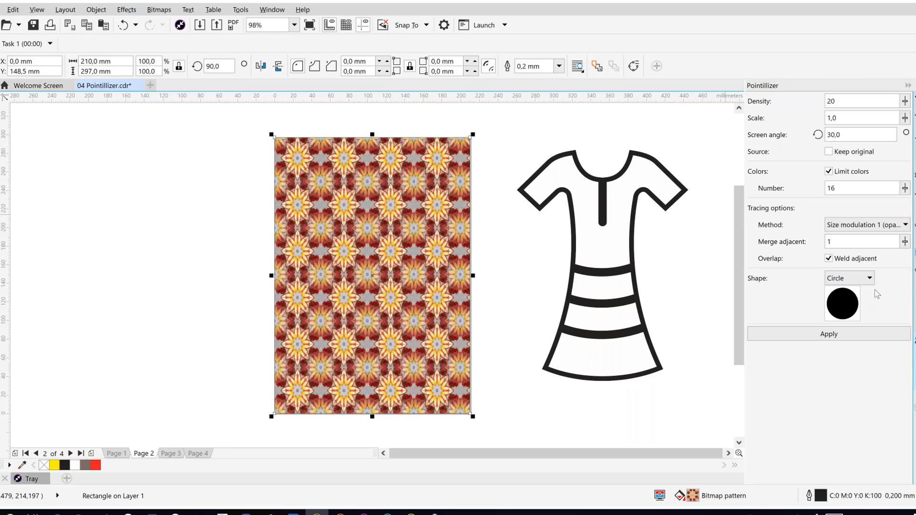
left_click(867, 277)
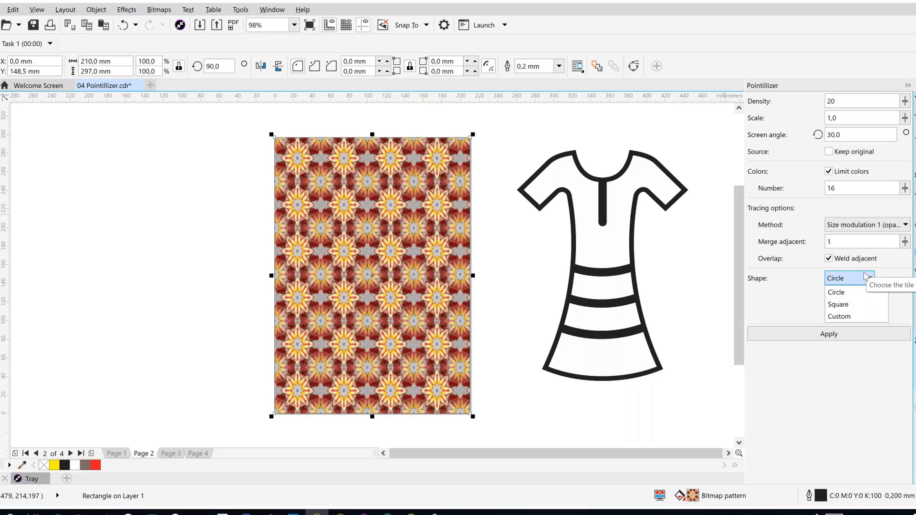
left_click(867, 278)
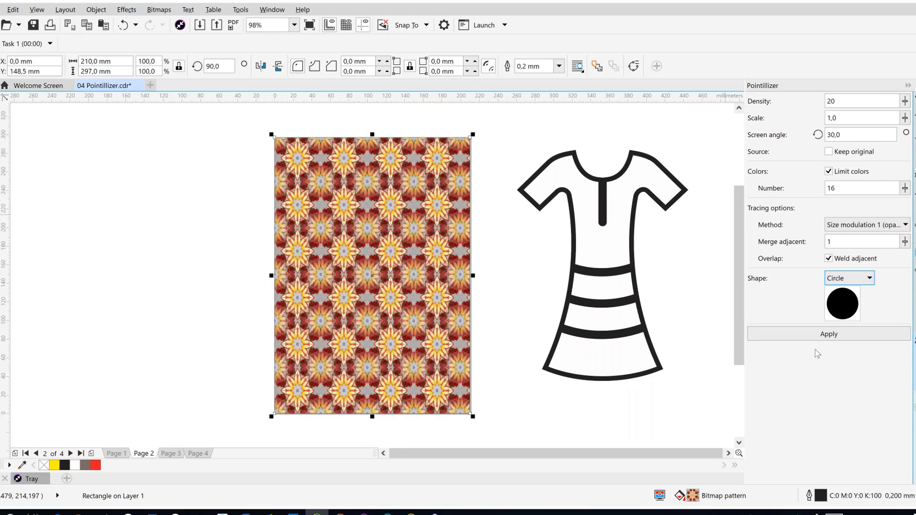
left_click(862, 333)
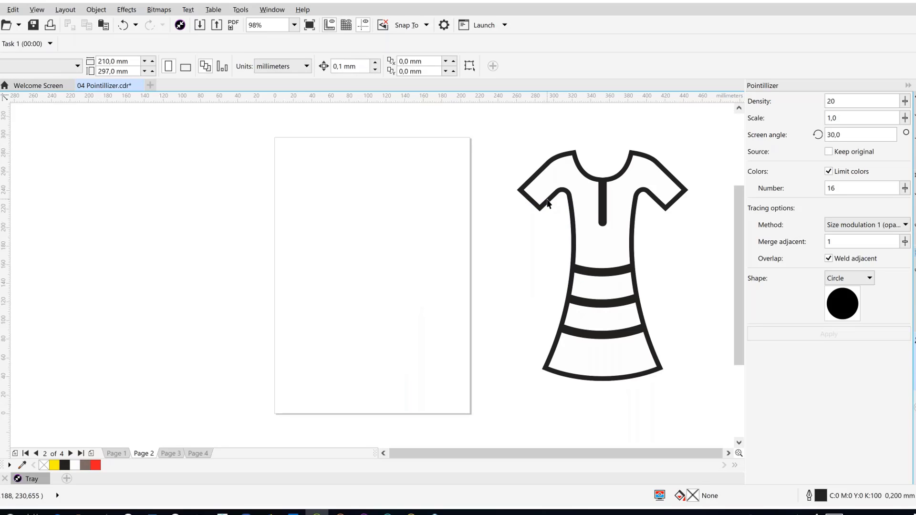
Step: Move the large dress onto page 2 and fill it with the Orchids and Roses bitmap pattern
left_click_drag(547, 204, 314, 197)
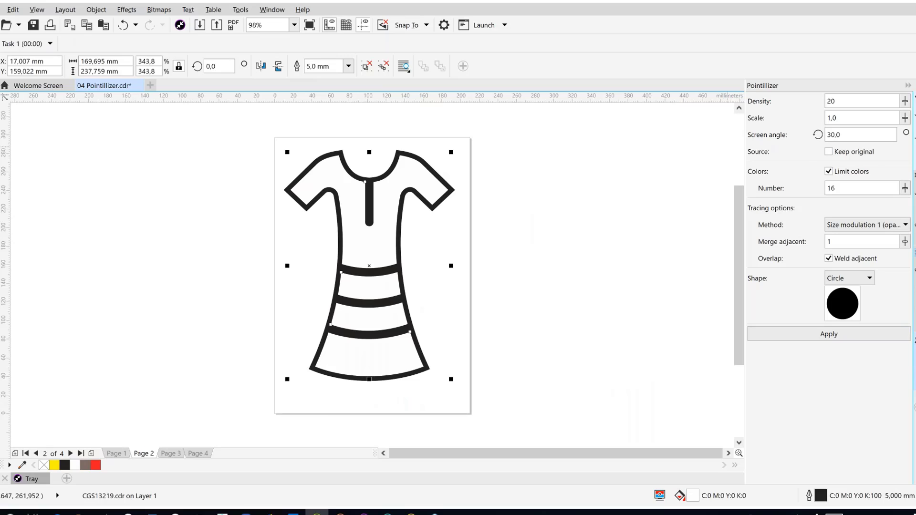
left_click(914, 131)
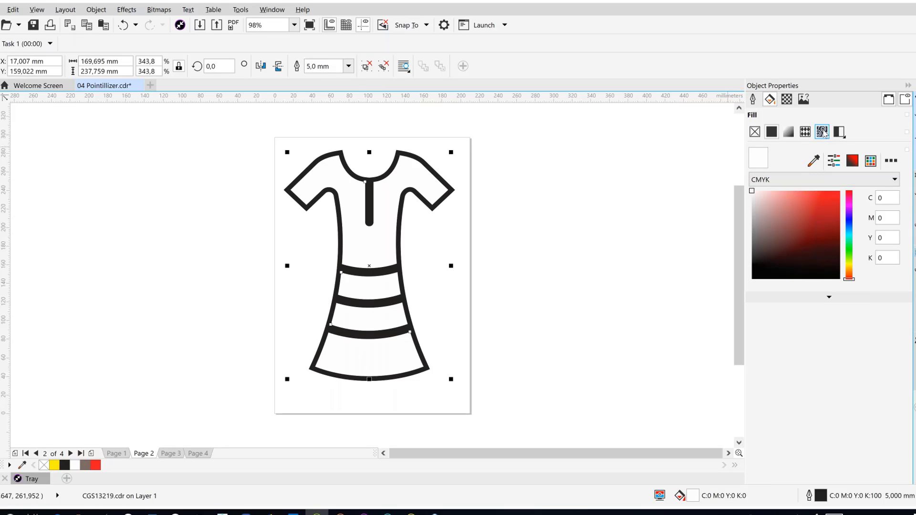
left_click(823, 133)
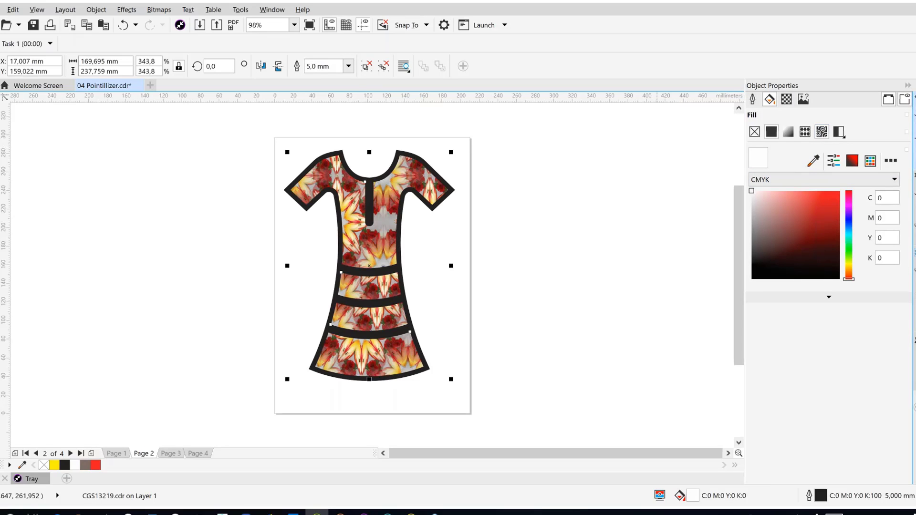
Step: Set the dress's pattern tile to 25 mm wide and high
double_click(767, 384)
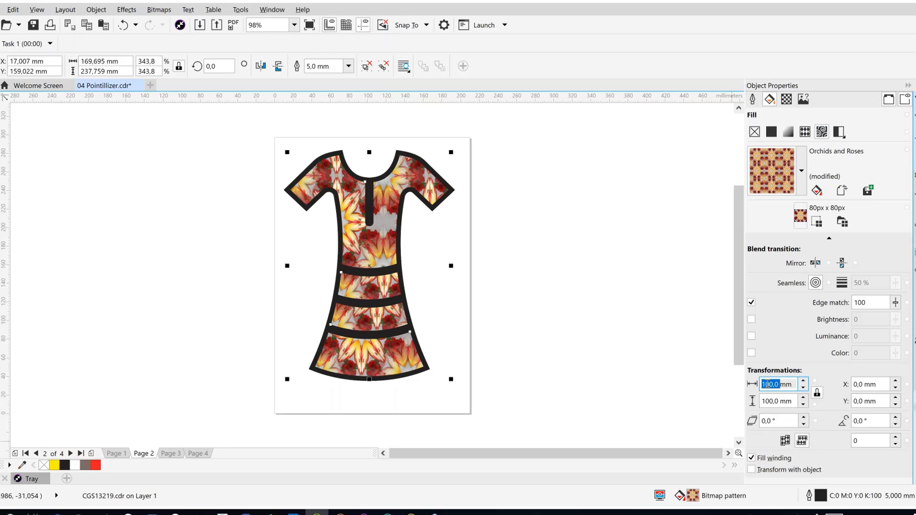
type("25")
key("Return")
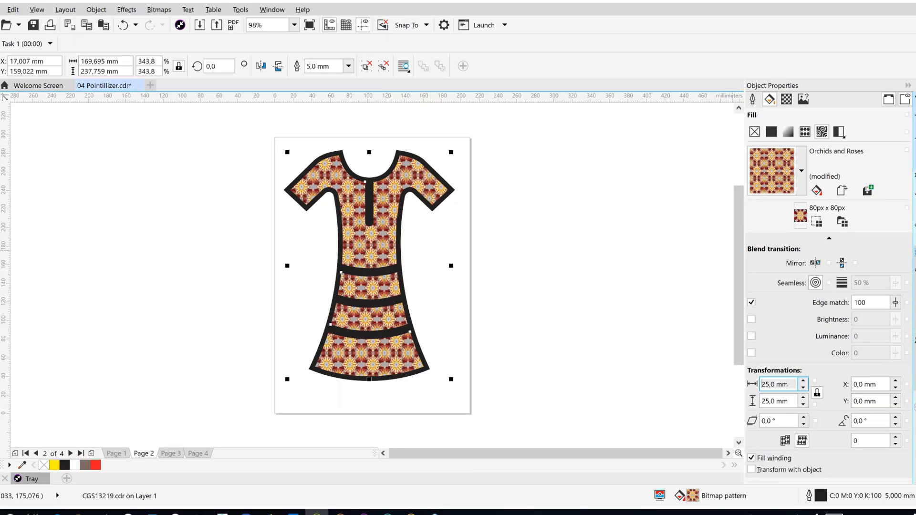
Step: Move the patterned dress to the right and undo the move
left_click(915, 193)
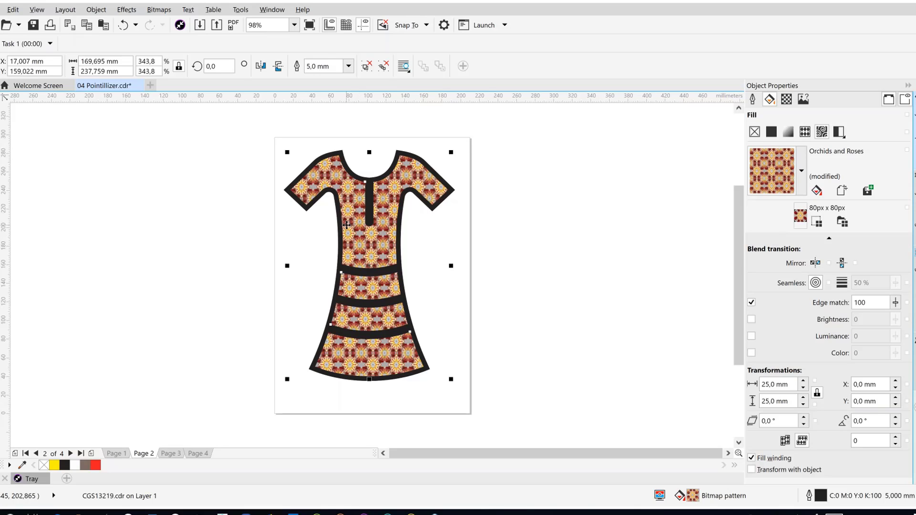
left_click(515, 237)
left_click_drag(376, 236, 455, 252)
key("ctrl+z")
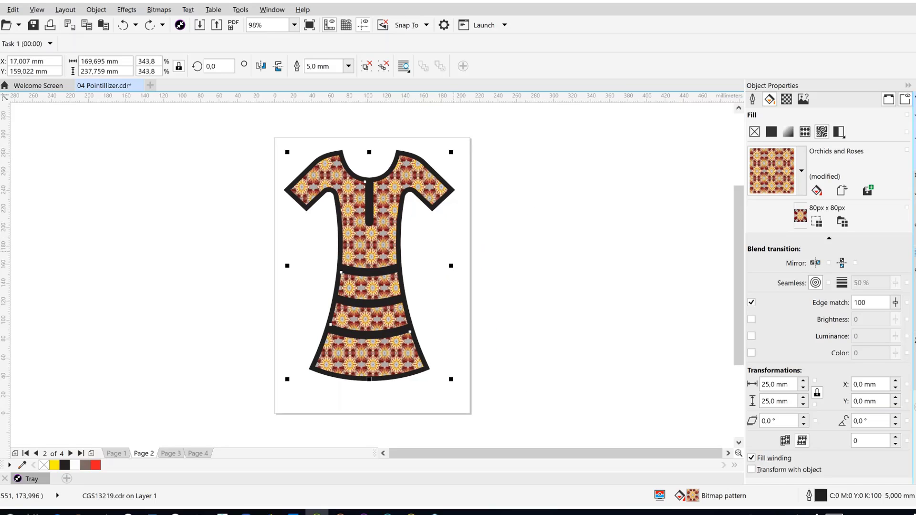
Step: Duplicate the patterned dress in place and remove the copy's fill, keeping its black outline
key("KP_Add")
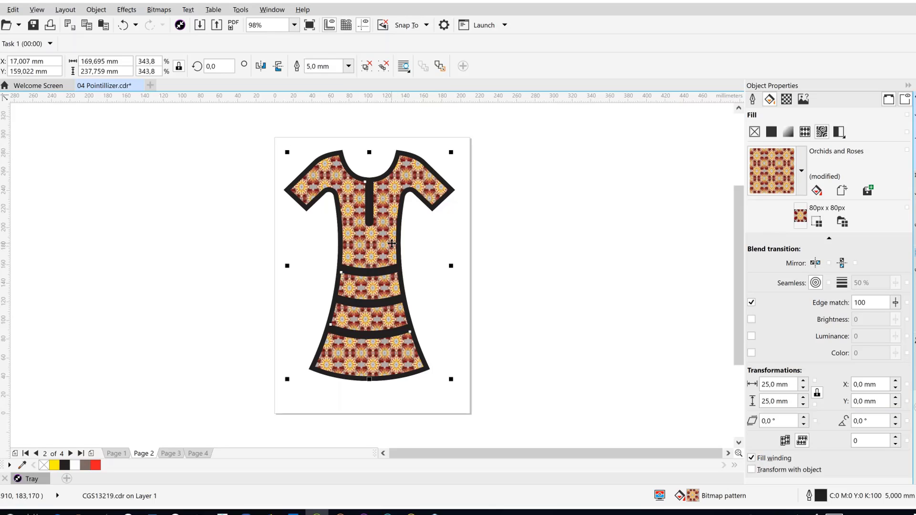
left_click_drag(392, 244, 492, 244)
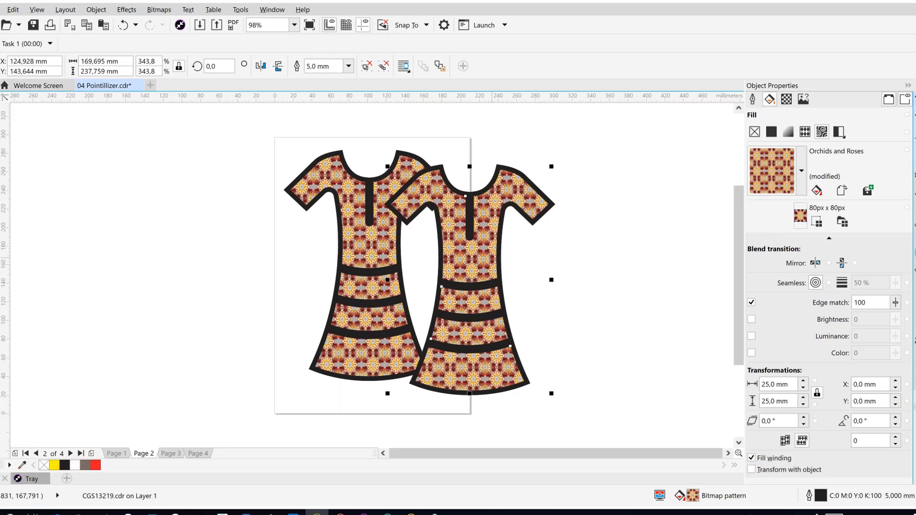
key("ctrl+z")
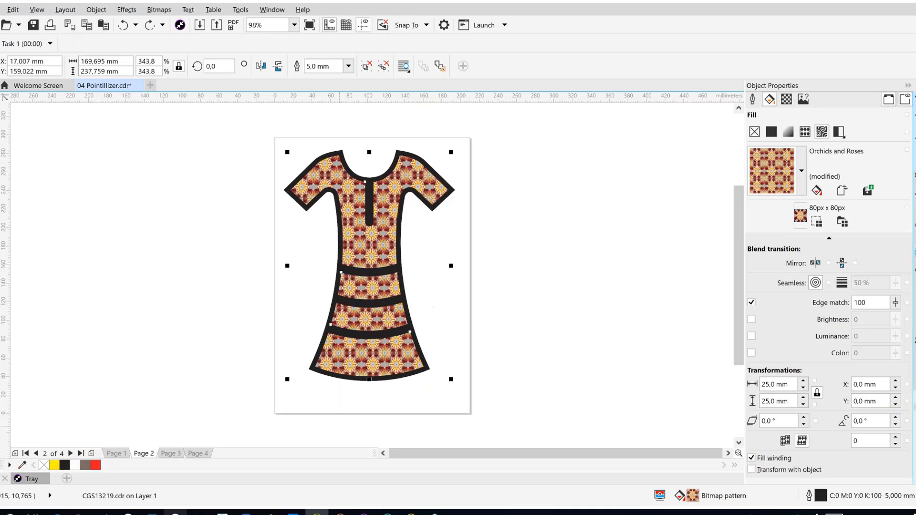
right_click(43, 465)
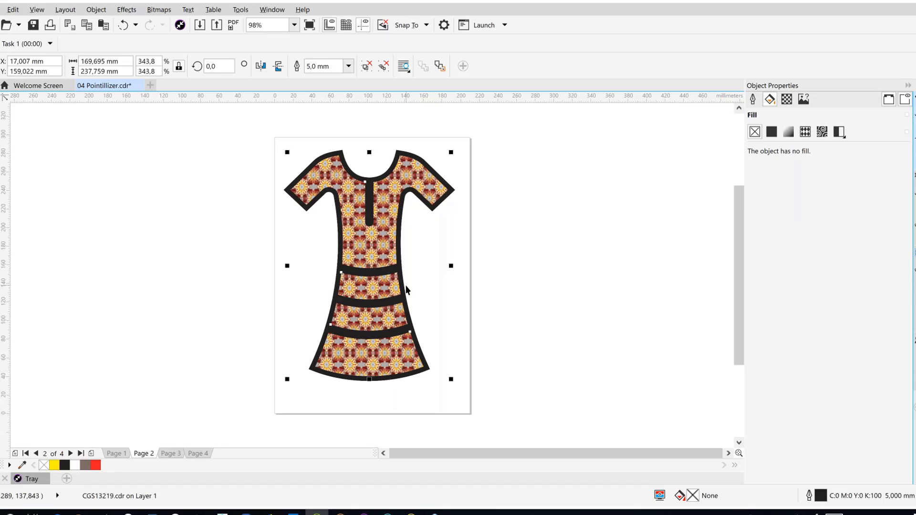
Step: Select the patterned dress beneath the unfilled copy and remove its outline
left_click(449, 267)
right_click(386, 278)
left_click(319, 278)
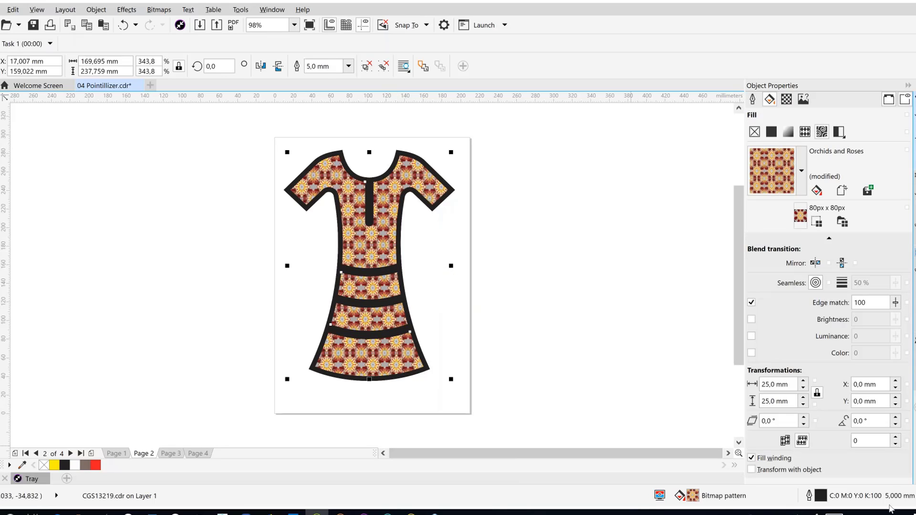
right_click(44, 465)
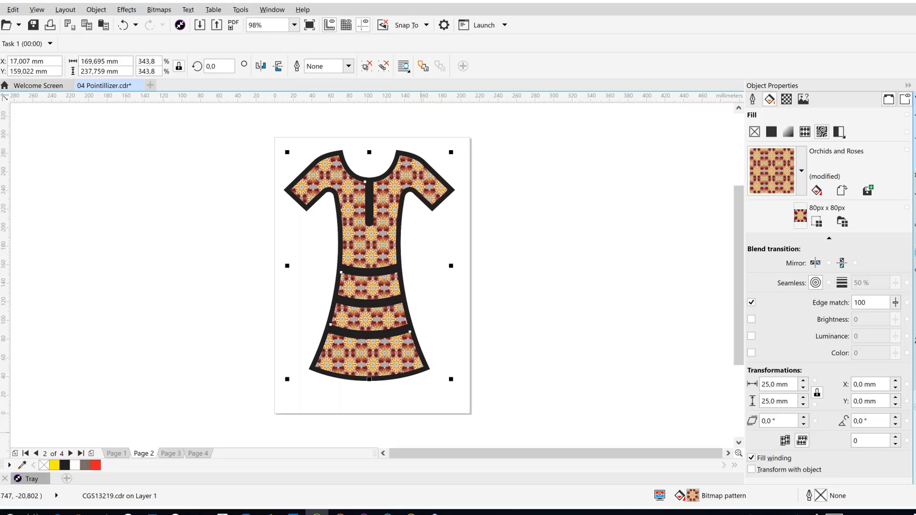
Step: Apply the Pointillizer to the outline-free patterned dress with density 20, scale 1.0, screen angle 30 and the Circle shape
left_click(915, 361)
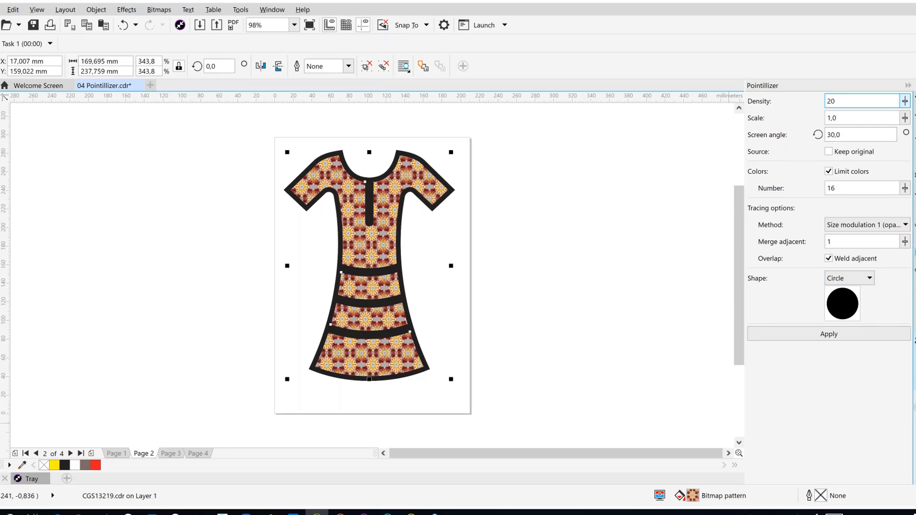
left_click(780, 339)
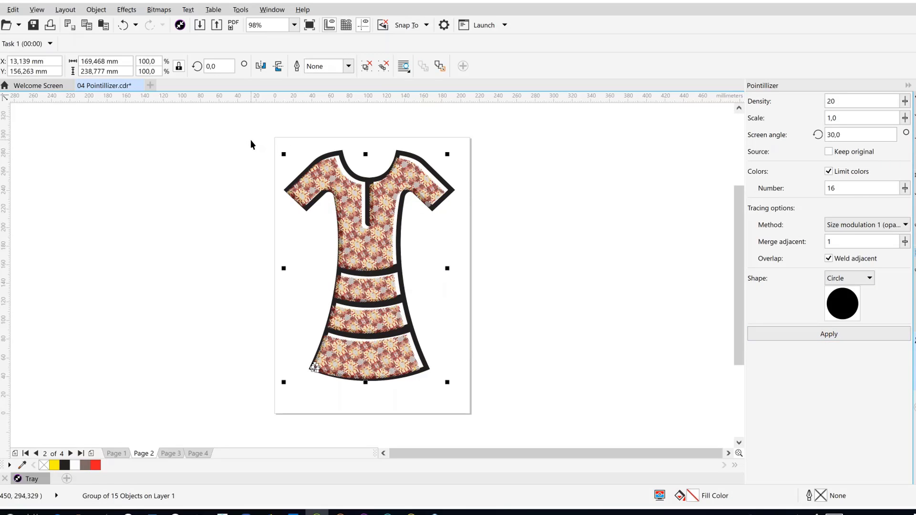
Step: Select the pointillized dress together with its black outline copy and centre both on the page
left_click_drag(251, 140, 486, 427)
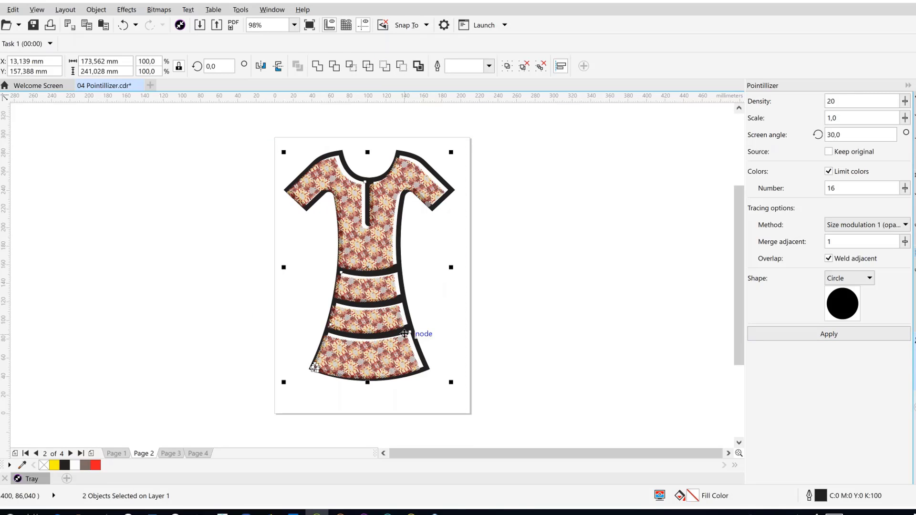
key("p")
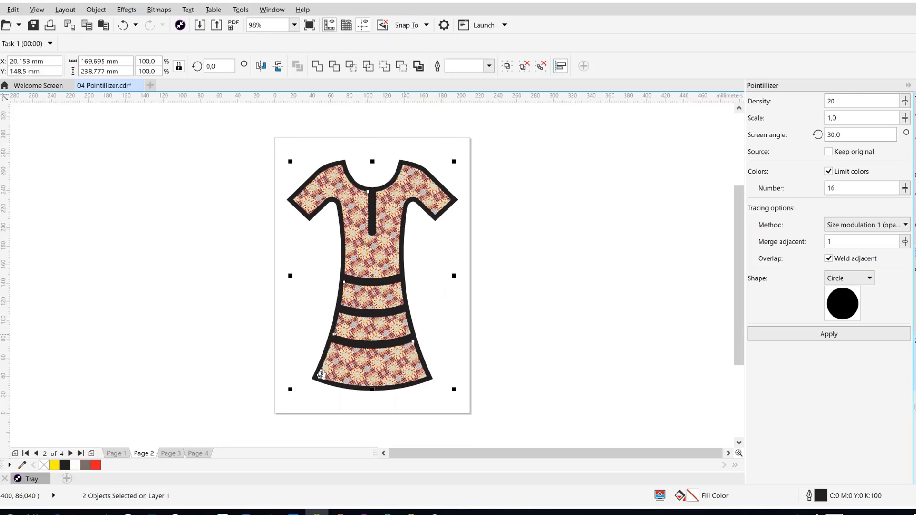
left_click(301, 294)
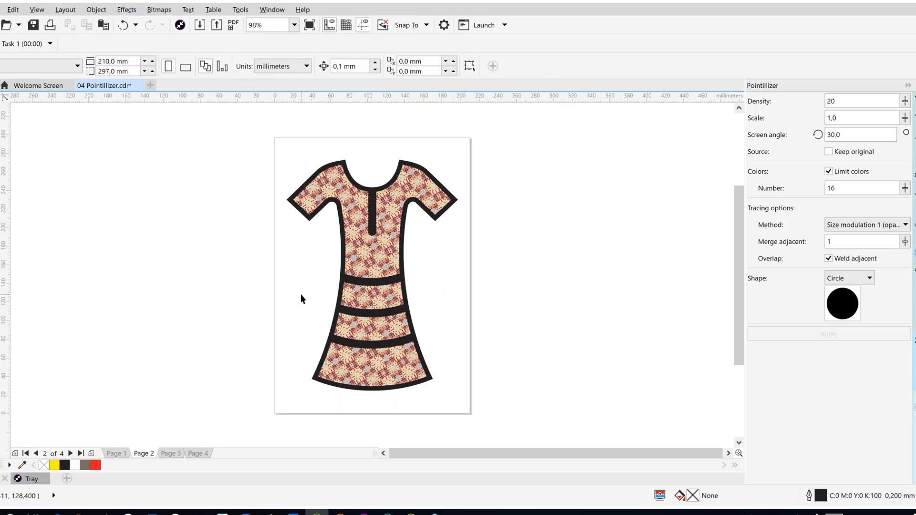
Step: Show page 3 with the shopping woman artwork and expand the content tray
left_click(172, 453)
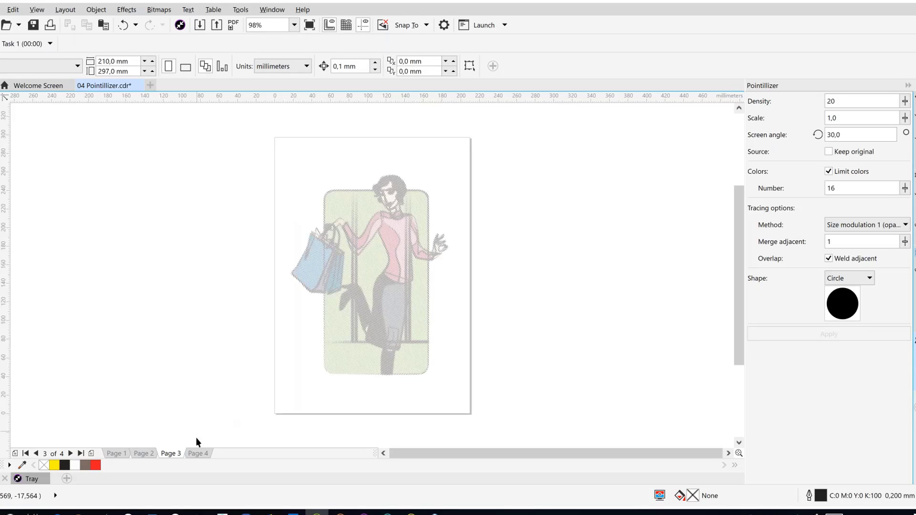
left_click(31, 479)
mouse_move(644, 420)
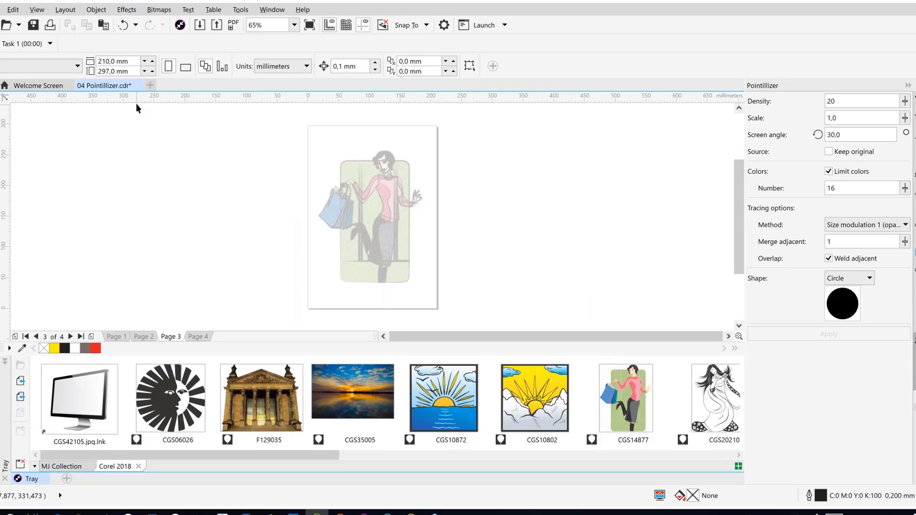
Step: Close the 04 Pointillizer document without saving changes and collapse the Pointillizer docker
left_click(143, 86)
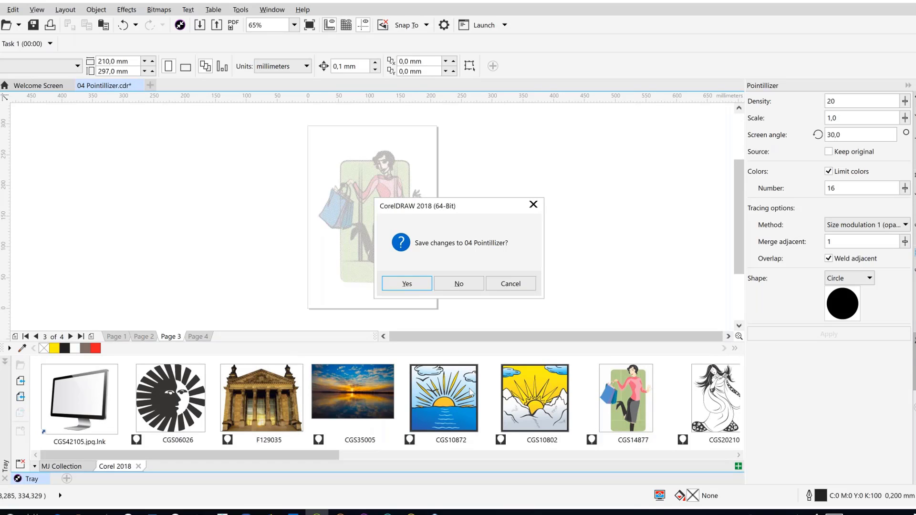
left_click(466, 284)
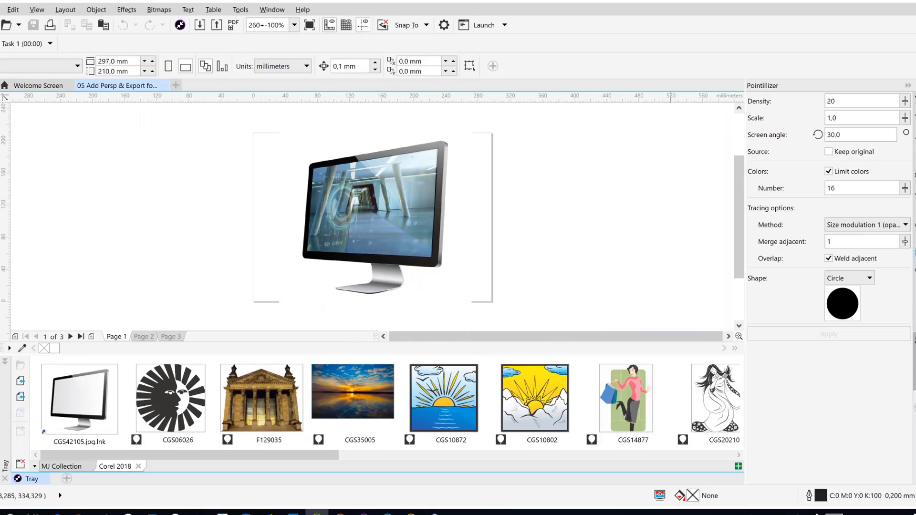
left_click(908, 87)
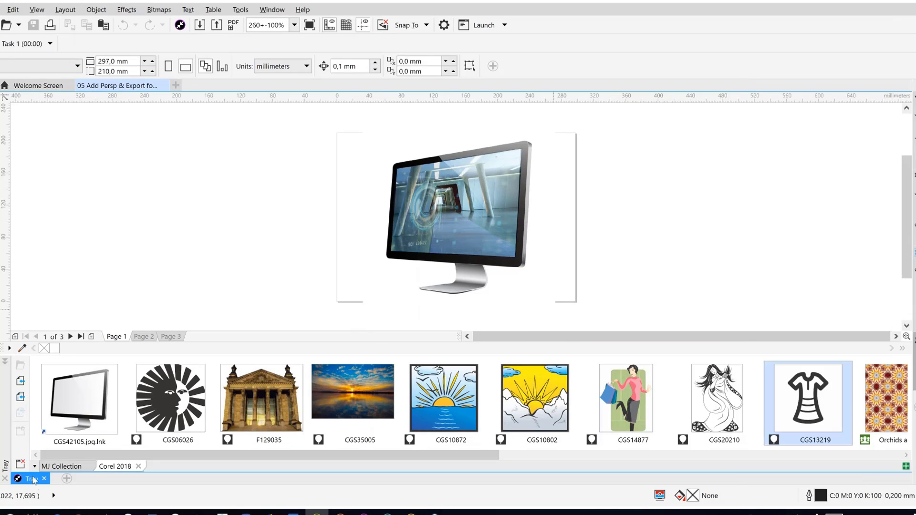
Step: Look through the images in the Corel 2018 tray, select the sci-fi overlay on the monitor screen and collapse the tray
mouse_move(90, 421)
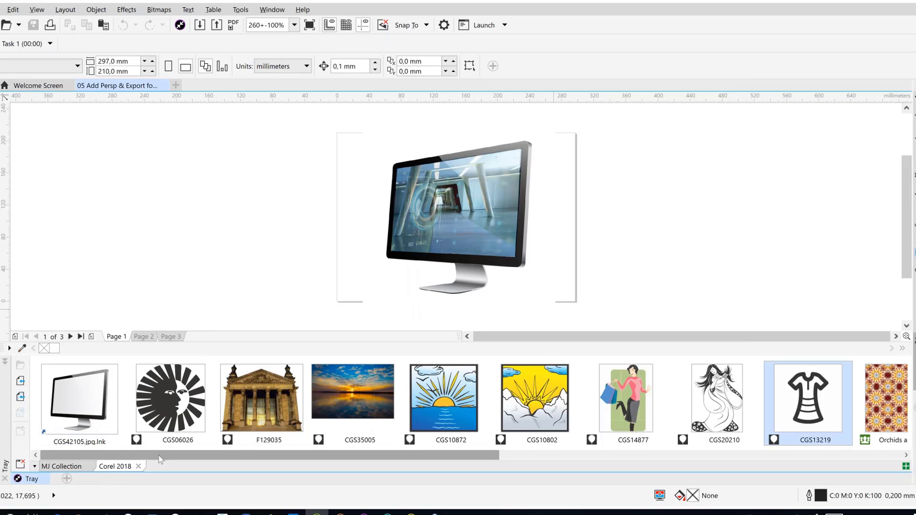
left_click_drag(311, 454, 588, 470)
mouse_move(543, 414)
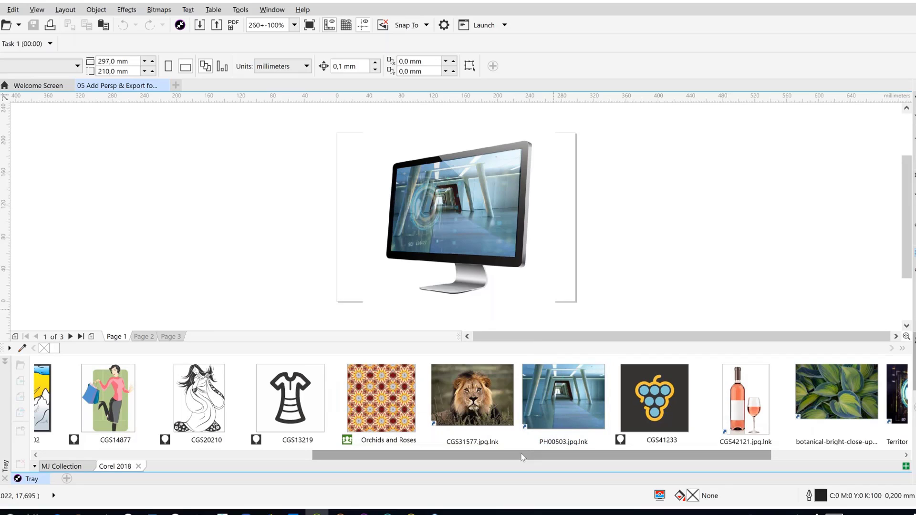
left_click_drag(559, 452, 617, 452)
left_click_drag(375, 458, 220, 478)
left_click(454, 218)
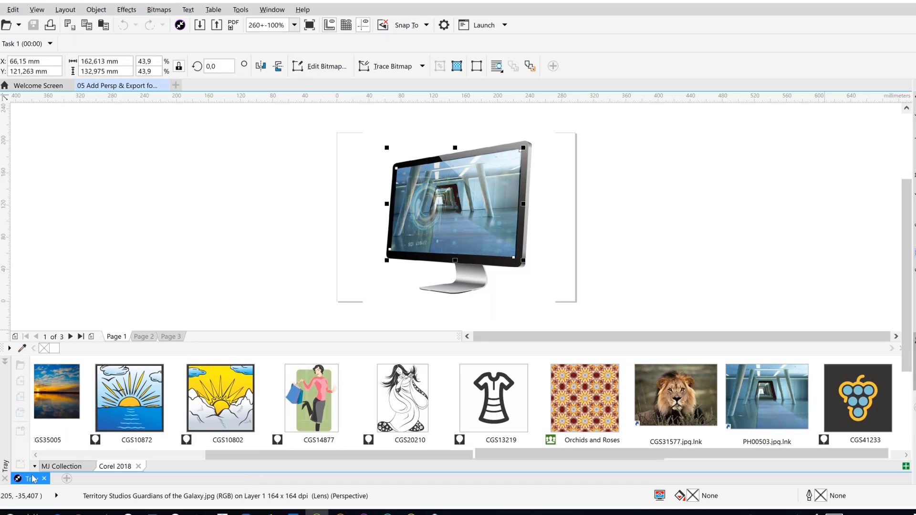
left_click(32, 478)
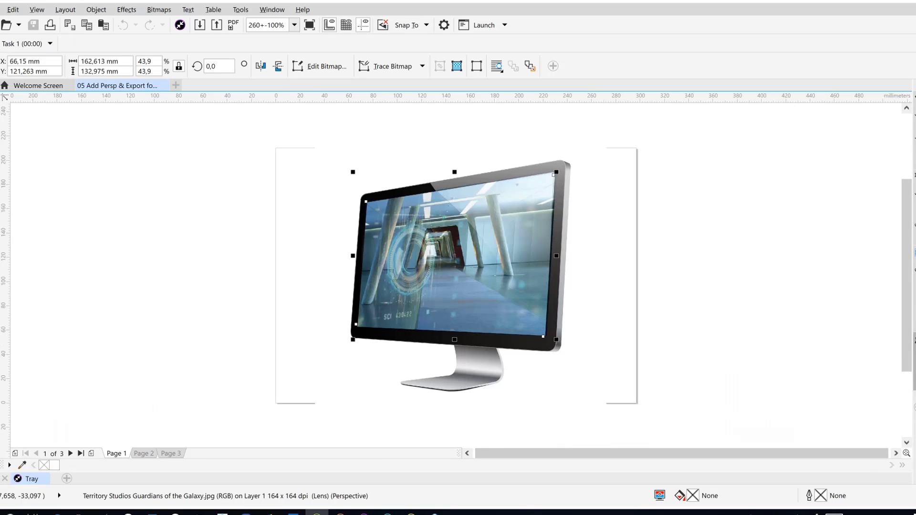
Step: Inspect the sci-fi overlay's transparency settings and move the overlay off the monitor to the left of the page
left_click(0, 356)
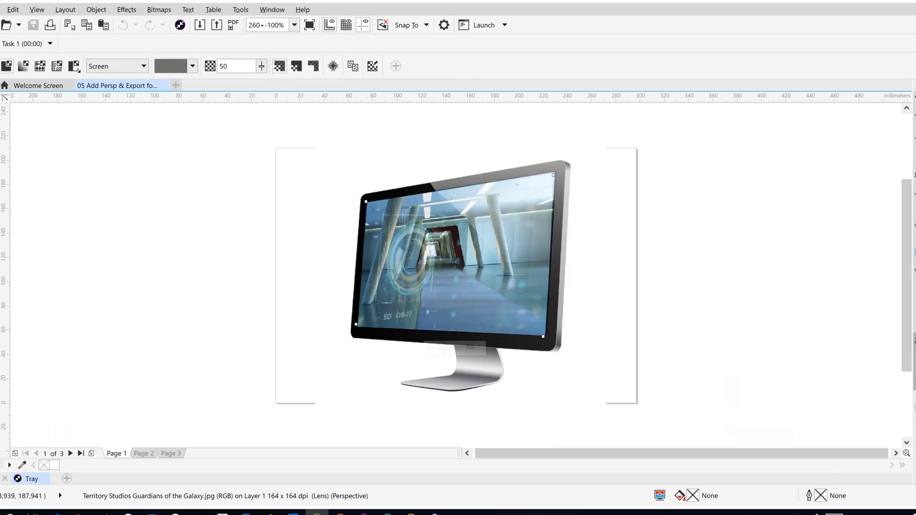
left_click(1, 92)
left_click(241, 250)
left_click(1, 92)
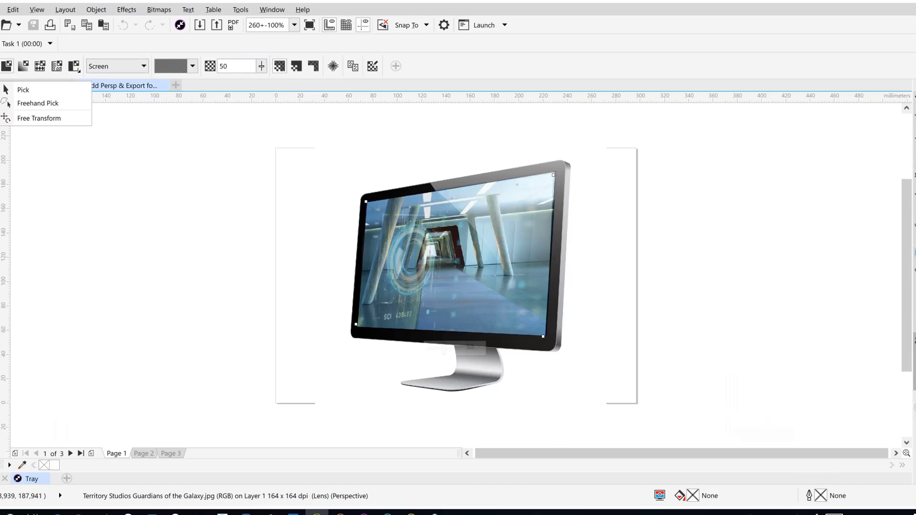
left_click(21, 90)
left_click_drag(405, 270, 145, 298)
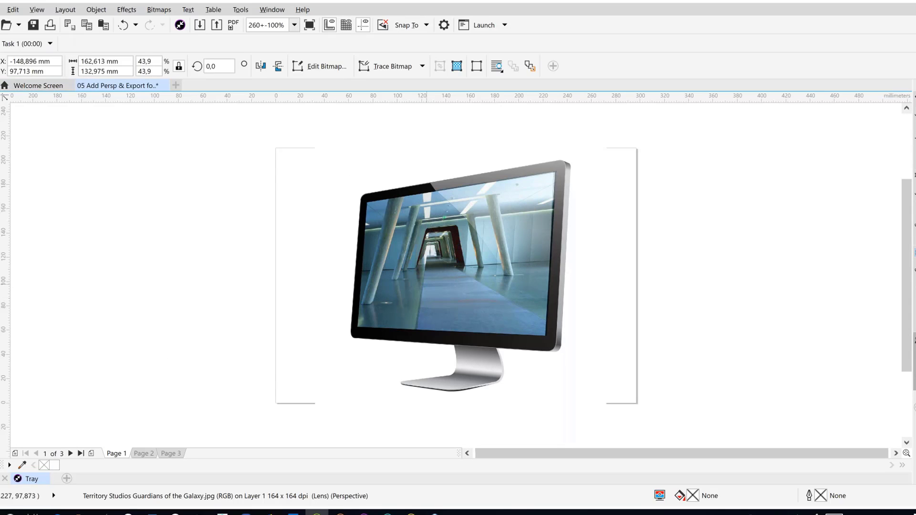
Step: Inspect the corridor bitmap's transparency, undo the trial gradient on it, and move the bitmap off the monitor beside the sci-fi overlay
left_click(427, 284)
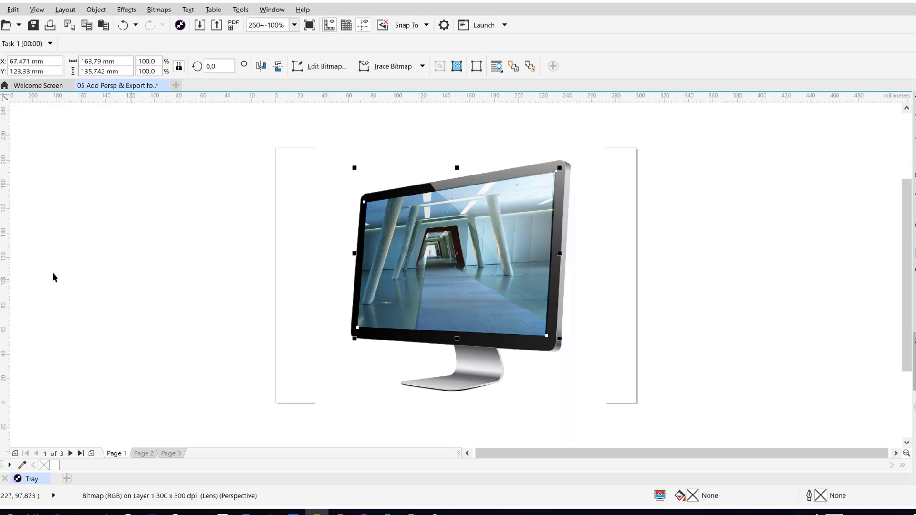
left_click(0, 303)
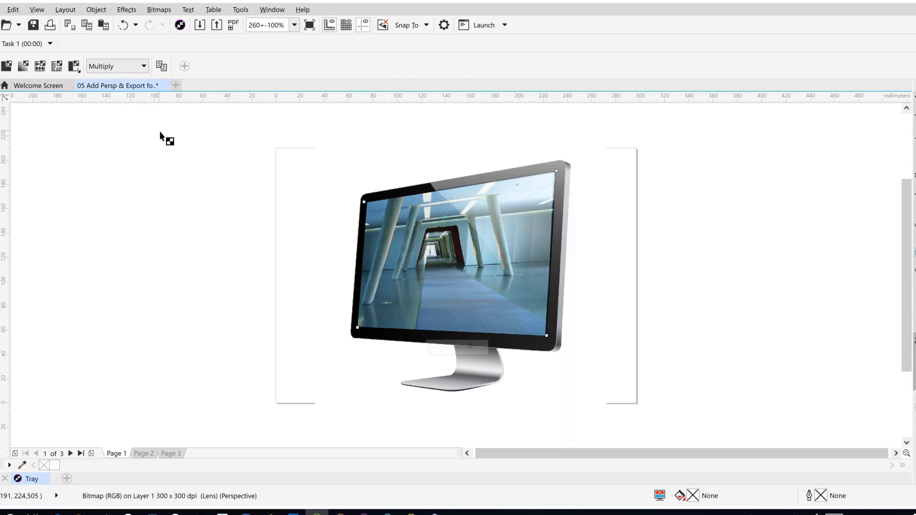
left_click_drag(405, 289, 250, 356)
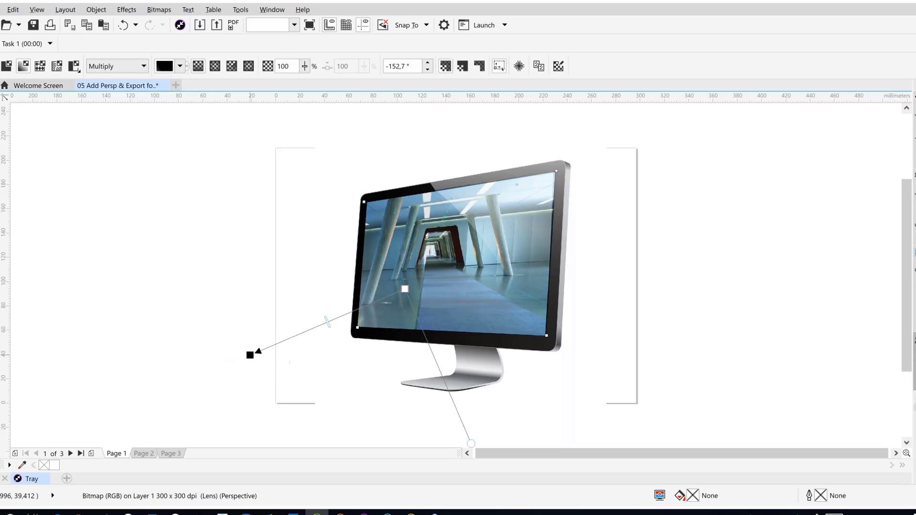
key("ctrl+z")
key("space")
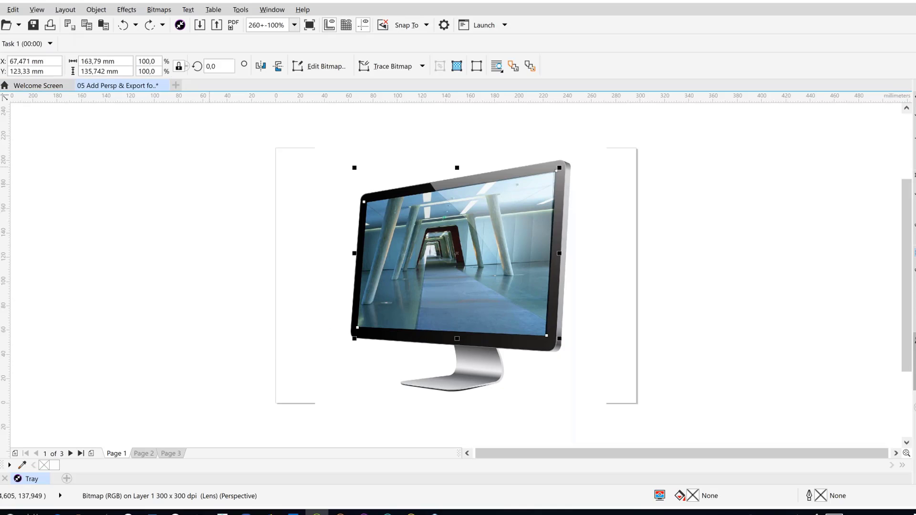
left_click_drag(404, 289, 141, 334)
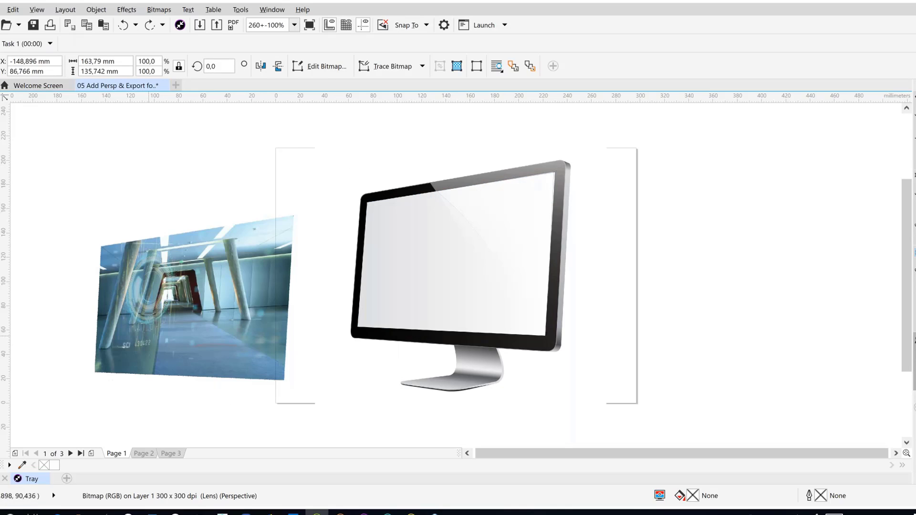
Step: Move the white glare curve off the monitor to the right and display its object properties and transparency settings
left_click(454, 198)
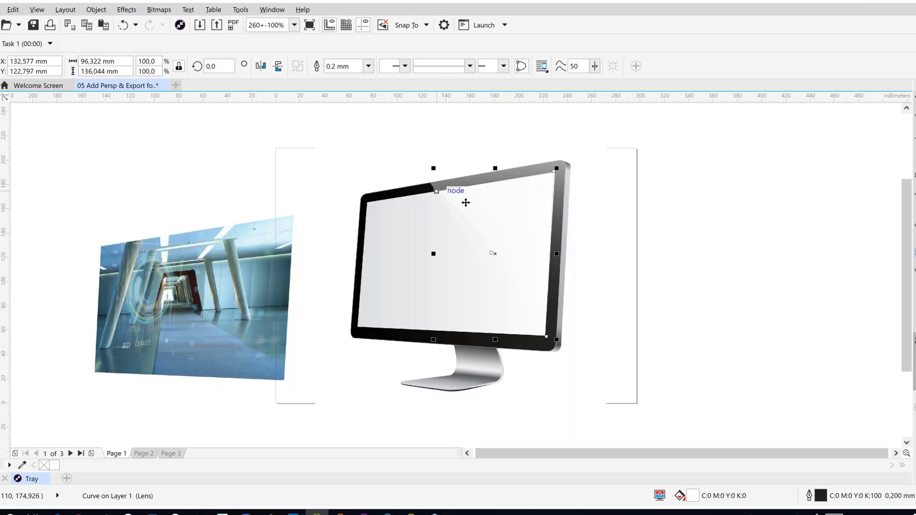
left_click_drag(477, 202, 619, 245)
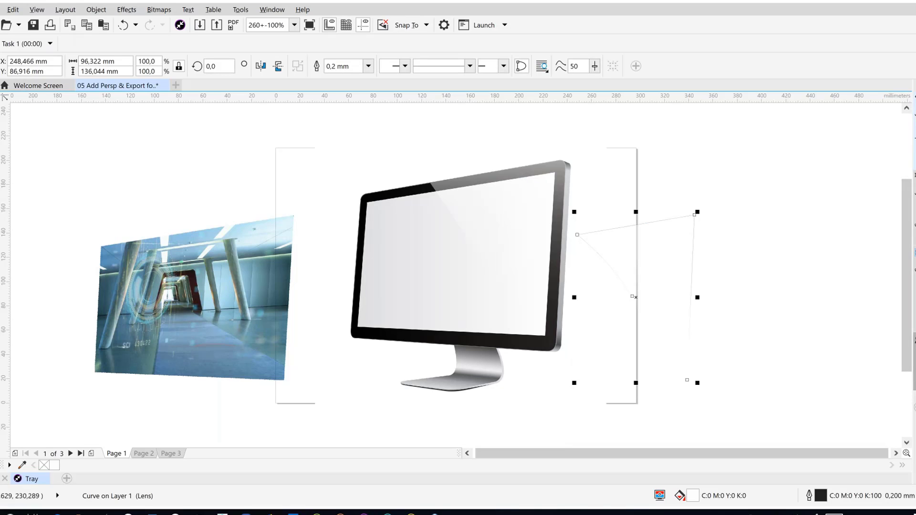
left_click(914, 131)
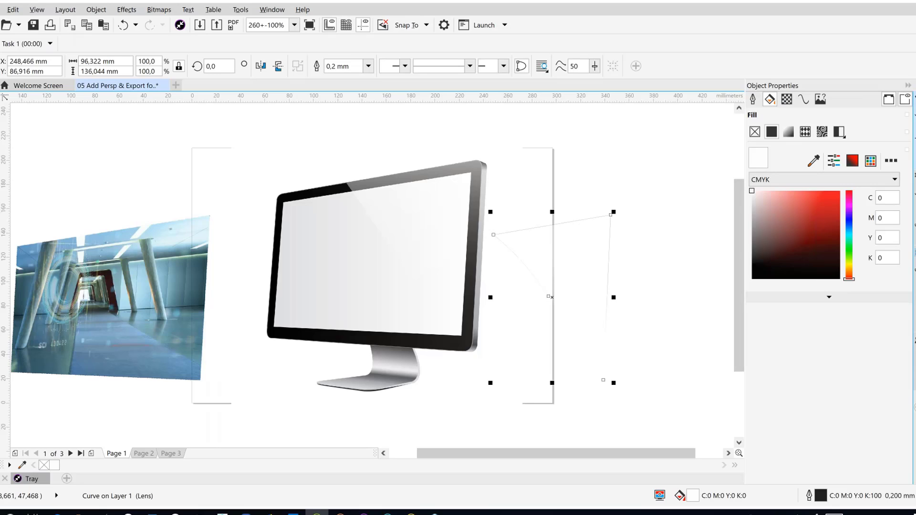
left_click(1, 344)
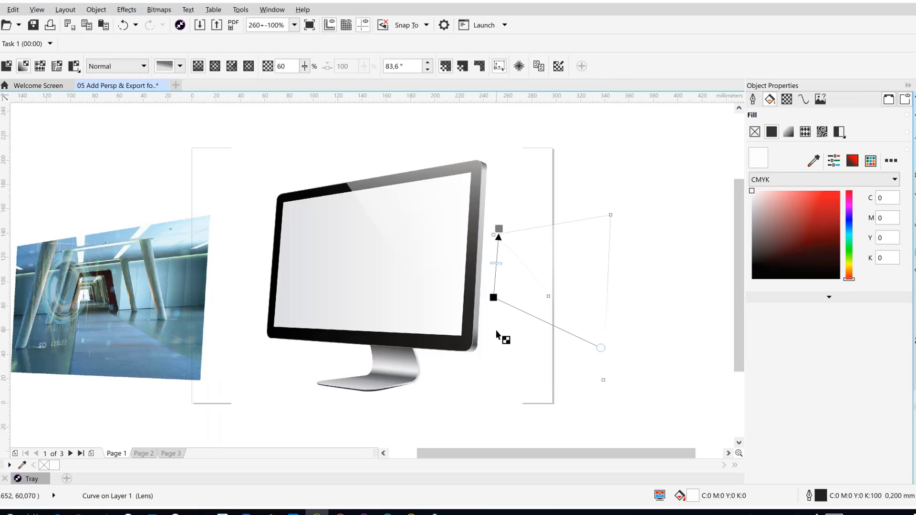
Step: Undo the trial transparency change and move the glare curve onto the corridor images left of the page
left_click_drag(573, 259, 401, 318)
left_click_drag(272, 340, 162, 317)
key("ctrl+z")
key("space")
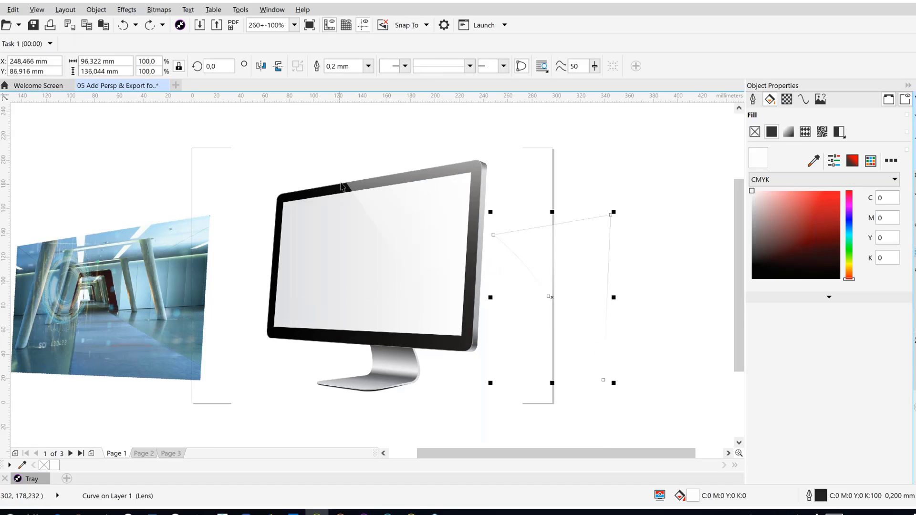
left_click_drag(587, 246, 172, 260)
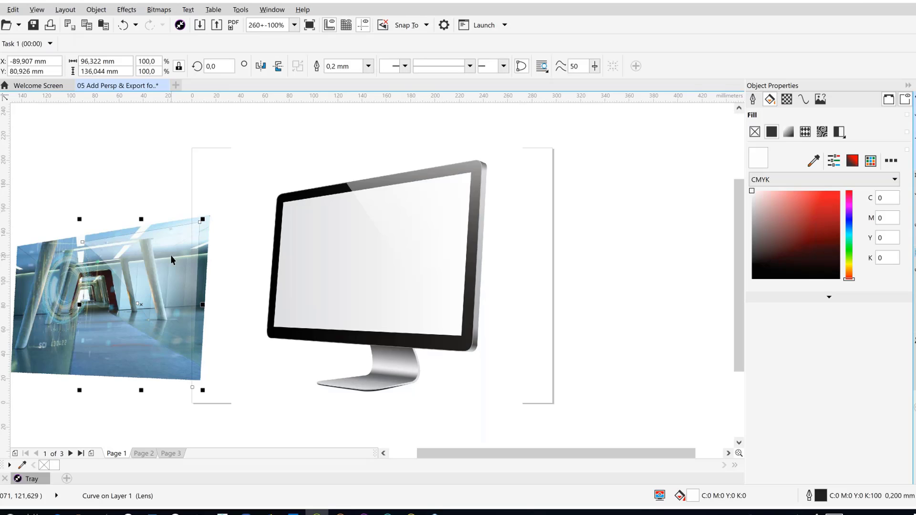
Step: Switch to page 2 and insert the CGS42105 monitor image from the tray
left_click(142, 454)
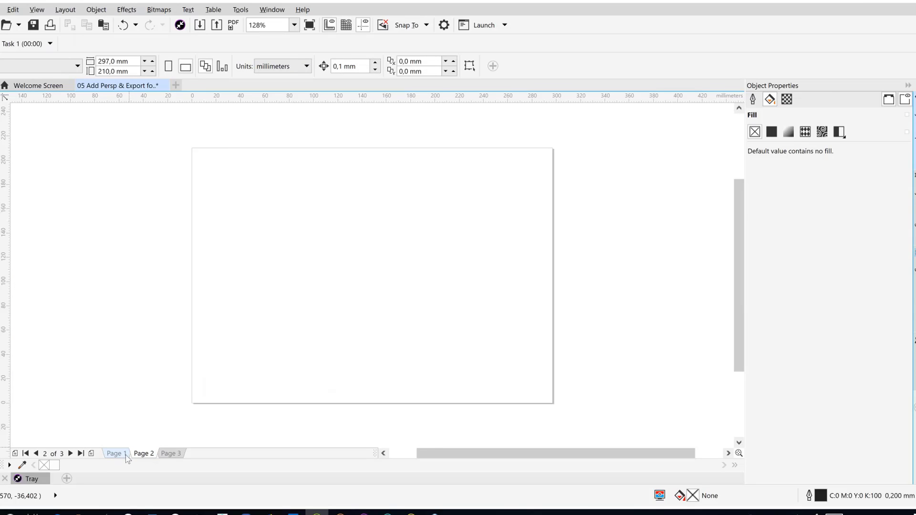
left_click(31, 478)
key("shift+F4")
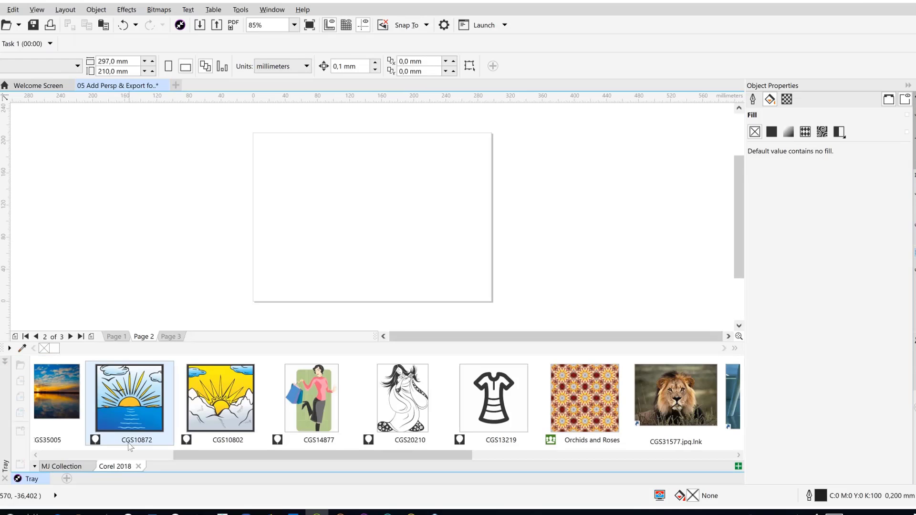
left_click(159, 456)
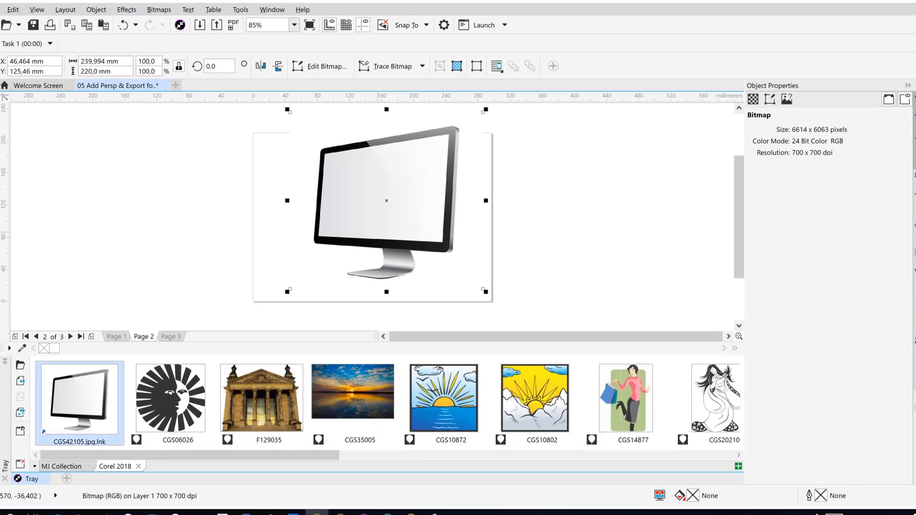
Step: Locate the PH00503 corridor photo in the tray
left_click(434, 456)
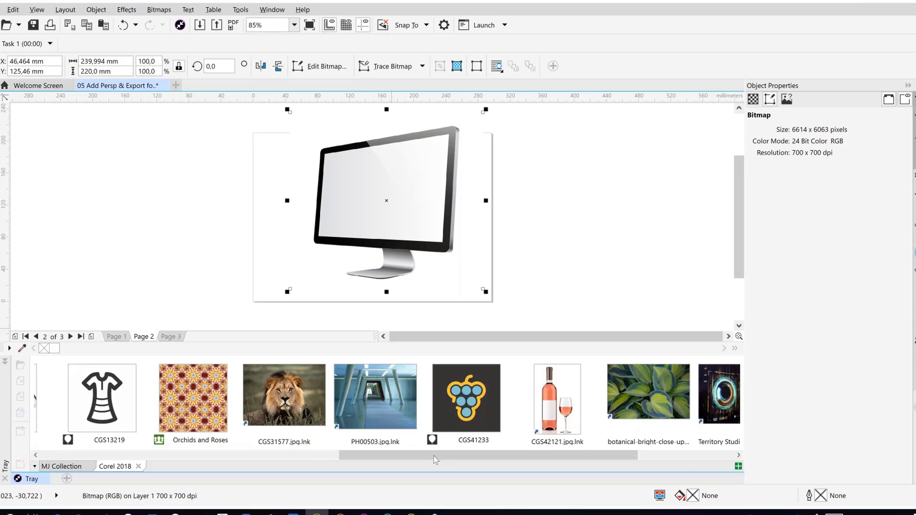
left_click(670, 459)
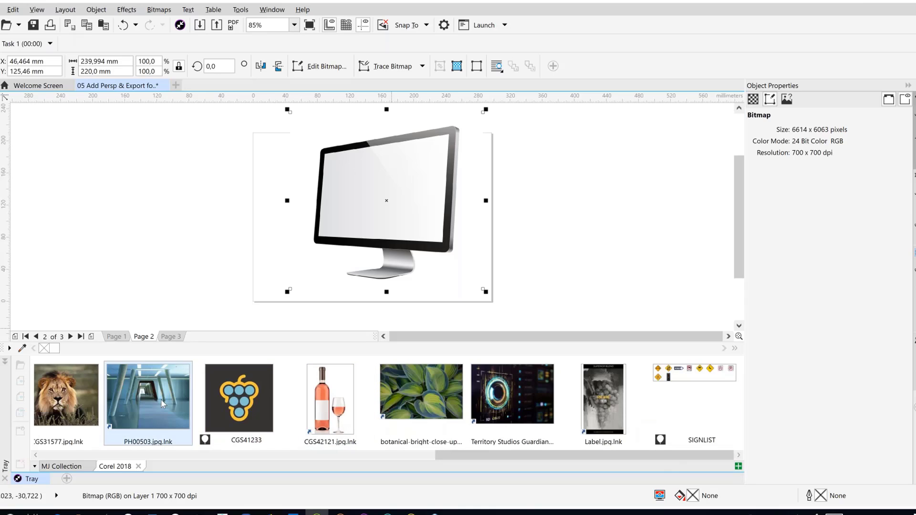